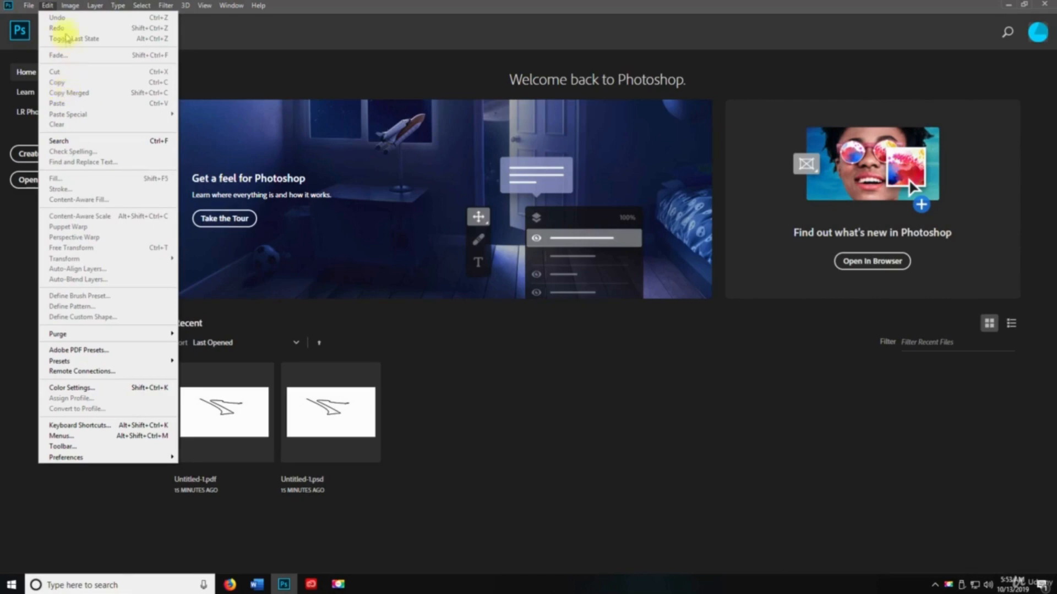
Create a new document using the Default Photoshop Size document type.
left_click(48, 8)
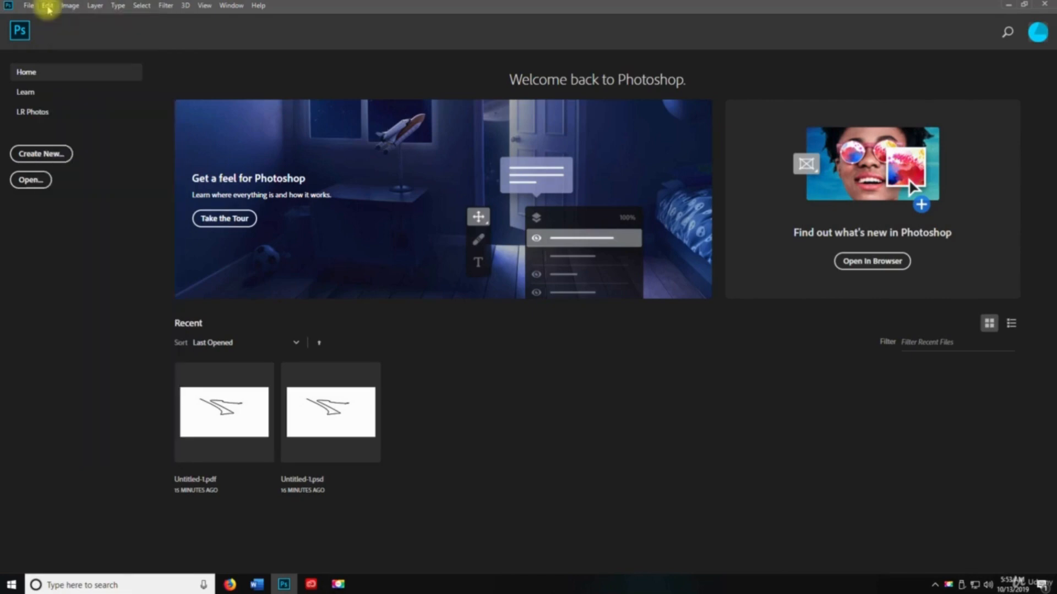
key("ctrl+n")
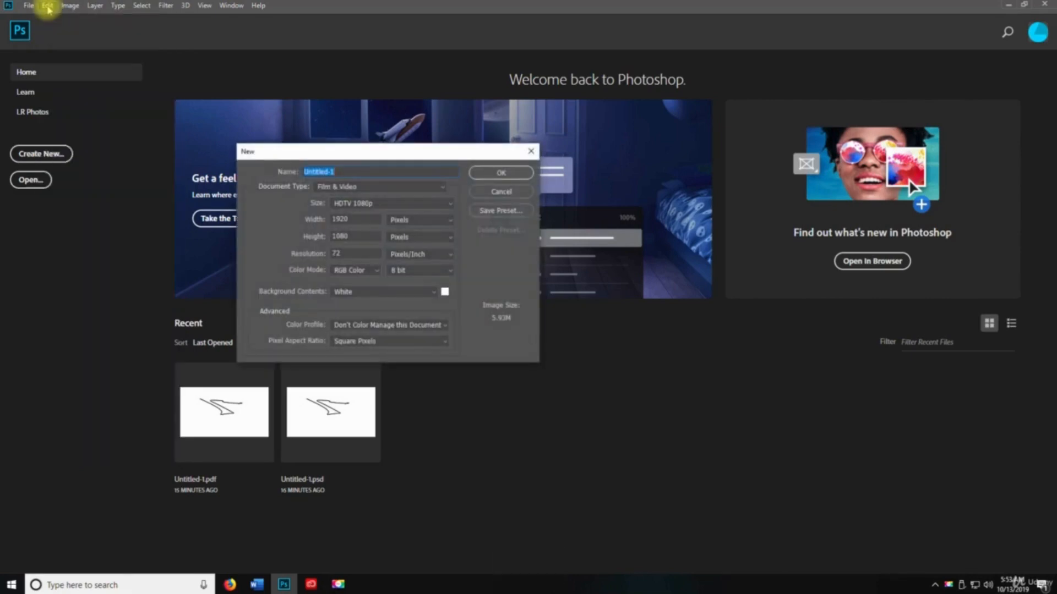
left_click(357, 187)
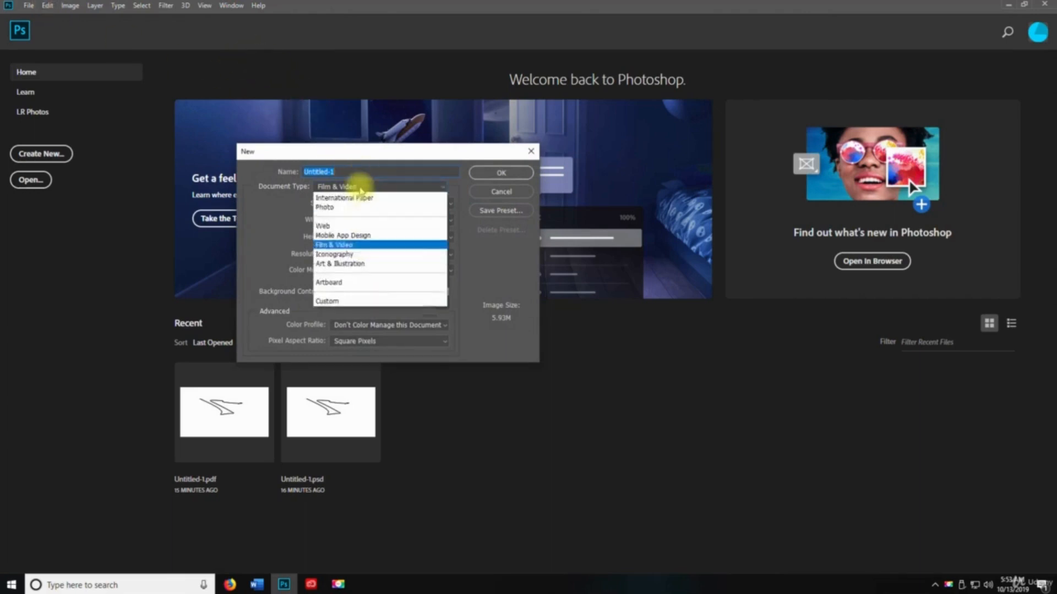
left_click(355, 207)
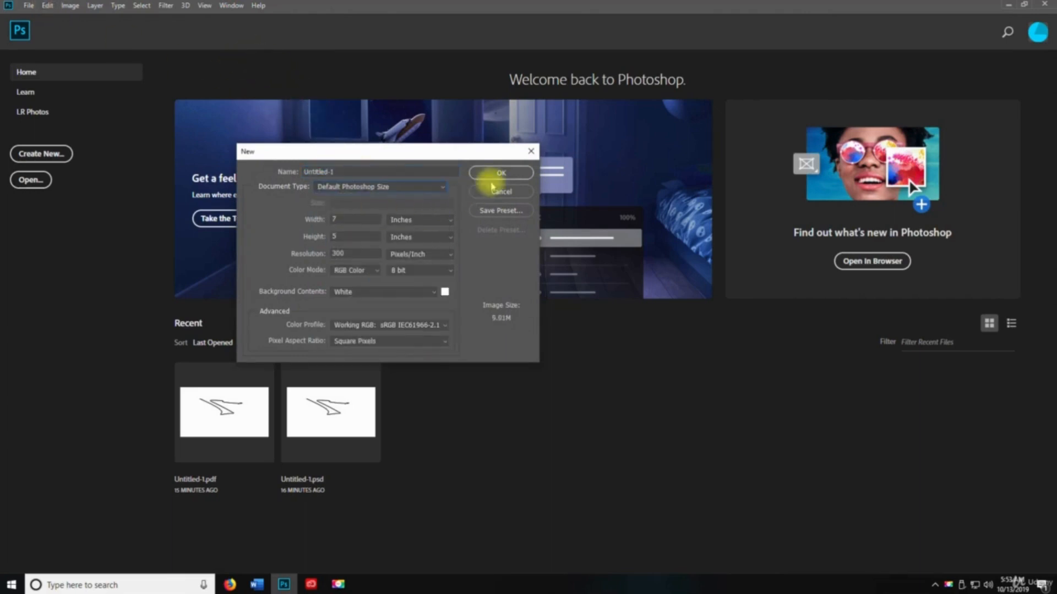
left_click(499, 173)
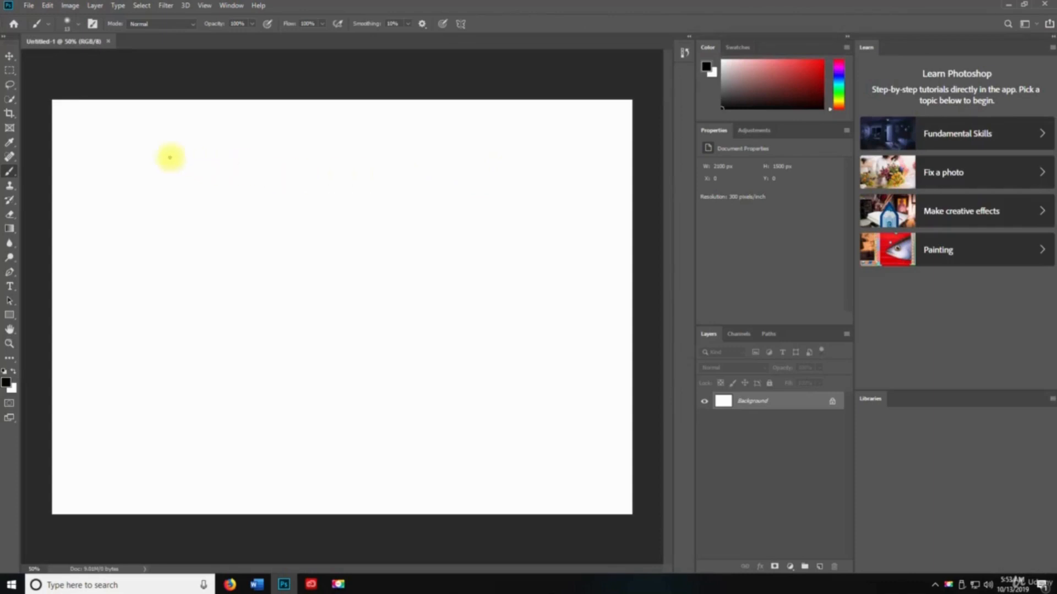
Paint the handwritten numbers 1., 2., 3. and 4. in a column down the canvas's left side with the black brush.
mouse_move(86, 121)
left_mouse_down()
mouse_move(89, 237)
mouse_move(70, 237)
mouse_move(91, 226)
mouse_move(105, 240)
mouse_move(89, 318)
mouse_move(65, 324)
mouse_move(113, 386)
left_mouse_up()
left_click(96, 159)
left_click(121, 233)
left_click(124, 312)
left_click_drag(101, 348, 96, 430)
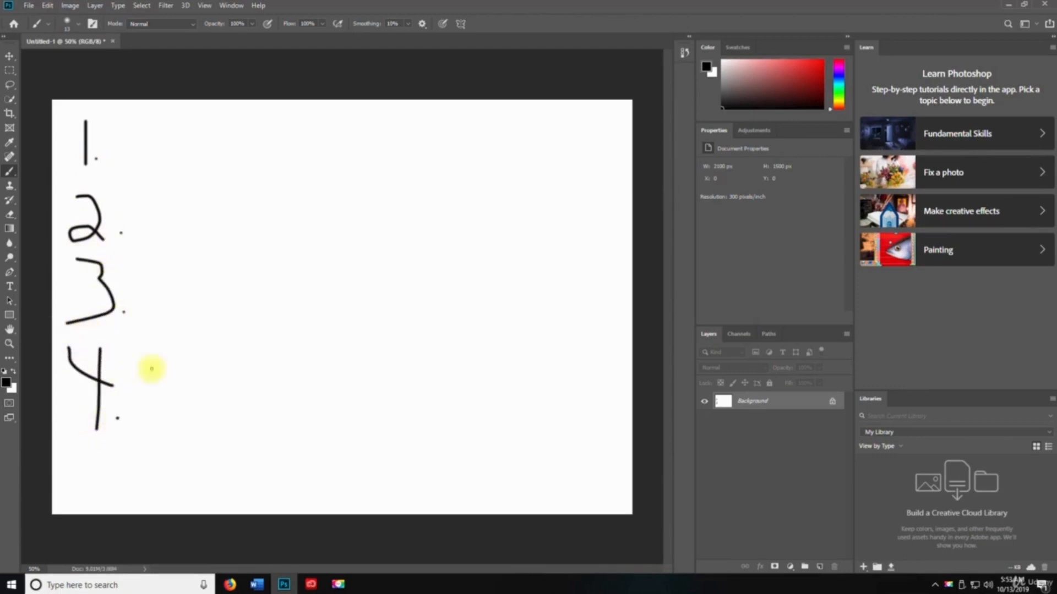
Undo all the brush strokes of the handwritten numbers one at a time until the canvas is blank.
left_click(47, 5)
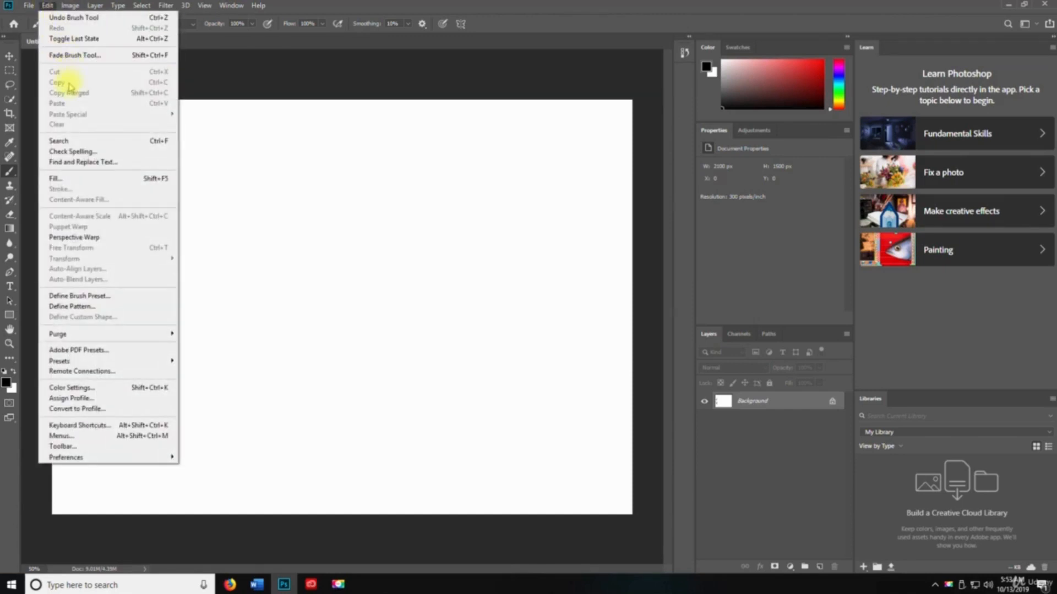
left_click(73, 42)
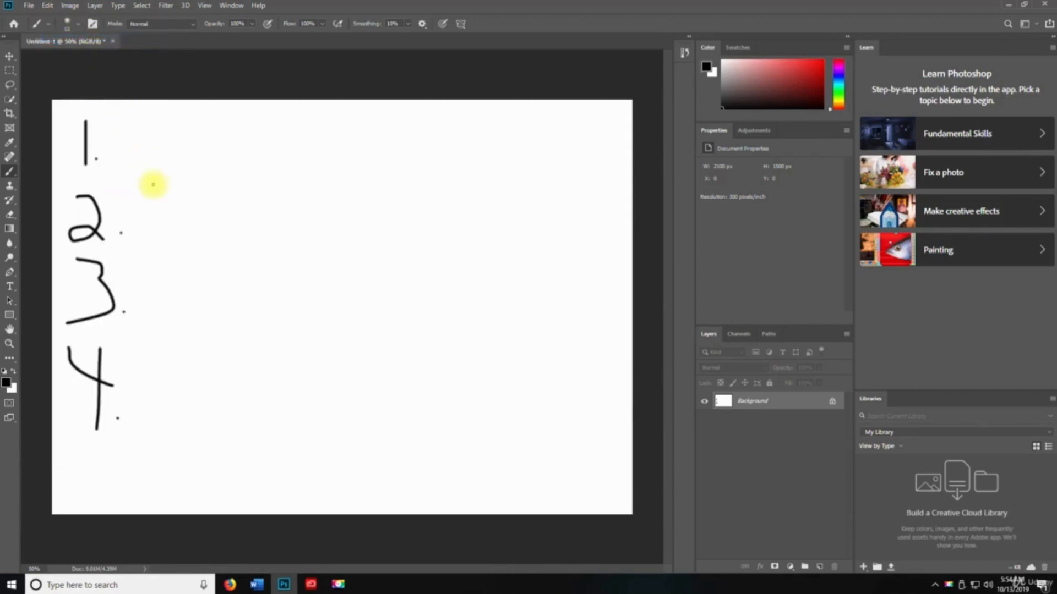
key("v")
key("ctrl+z")
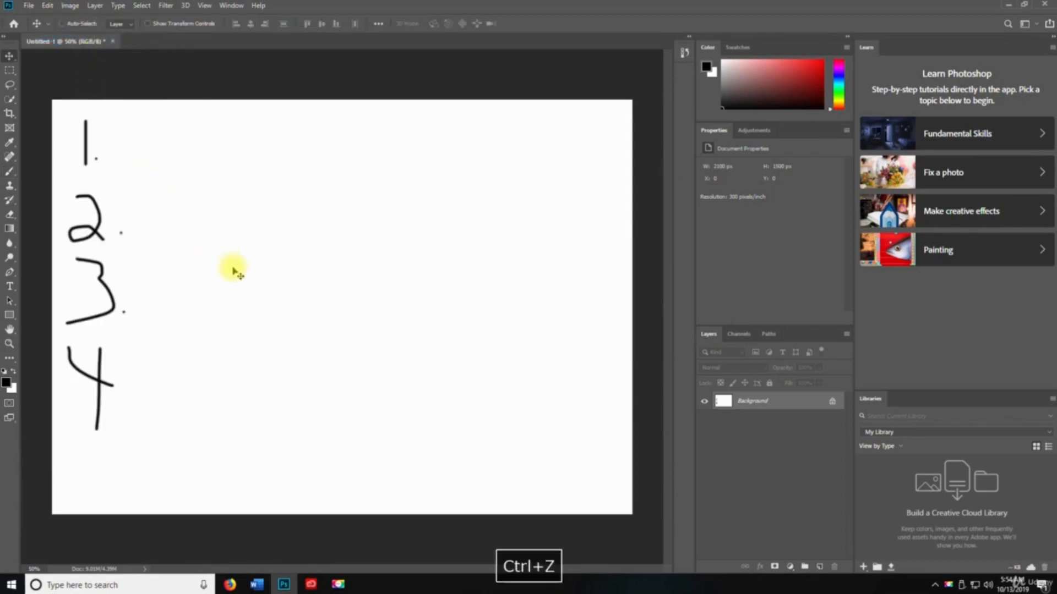
key("ctrl+z")
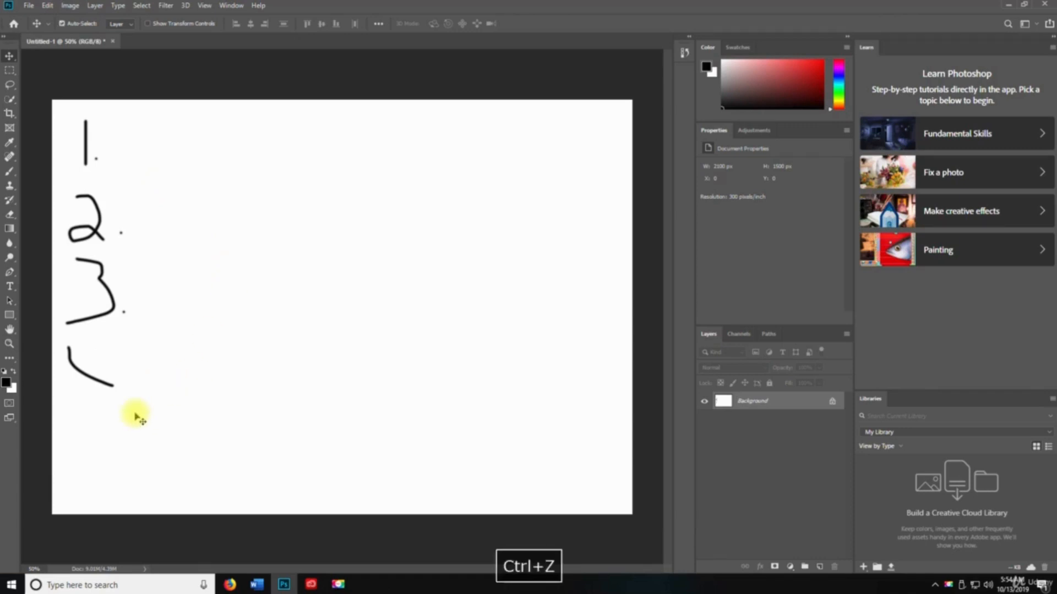
key("ctrl+z")
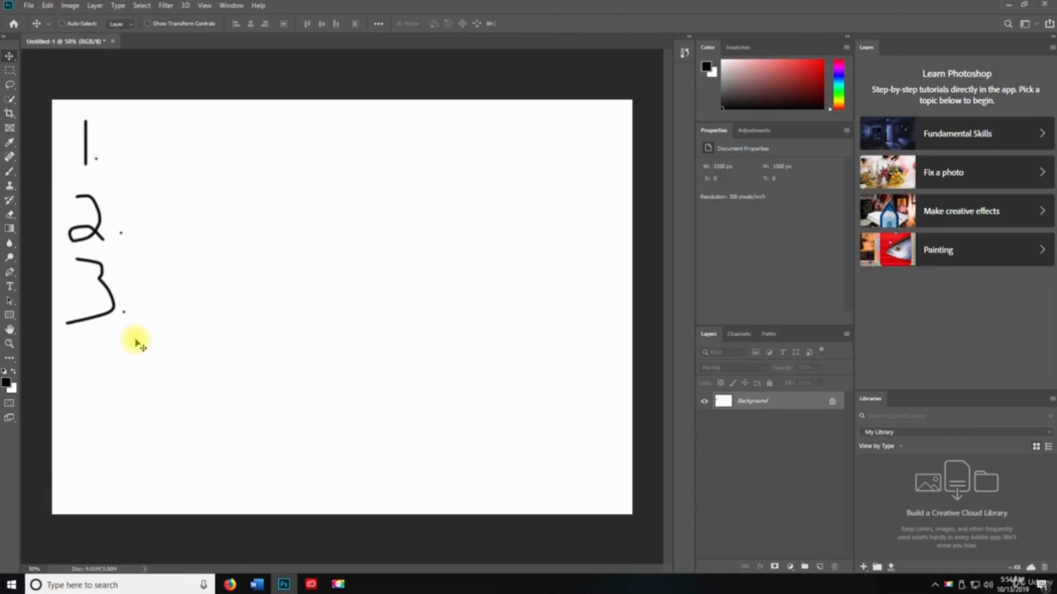
key("ctrl+z")
key("ctrl+z")
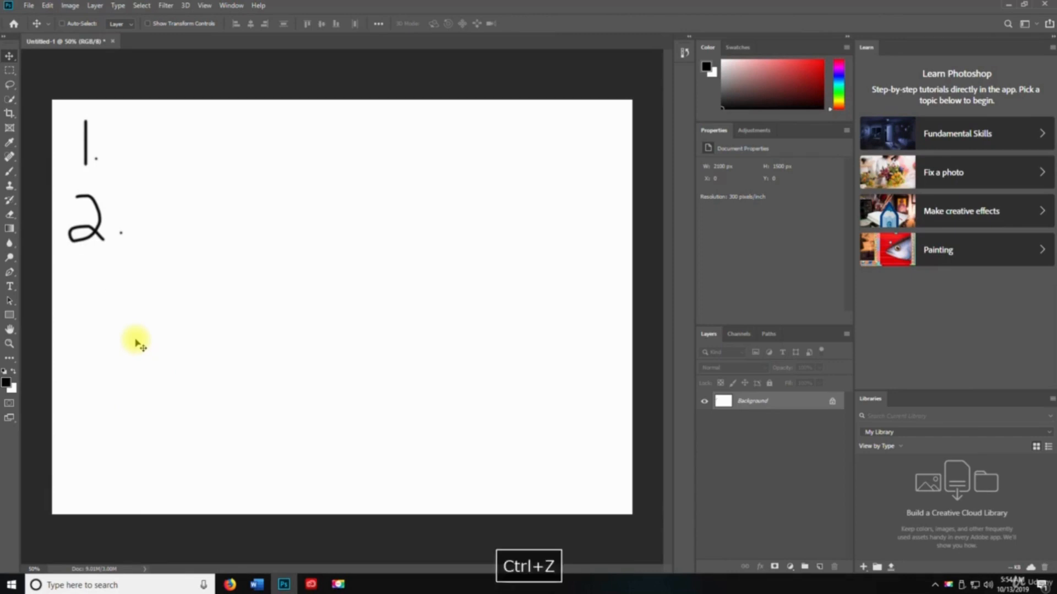
key("ctrl+z")
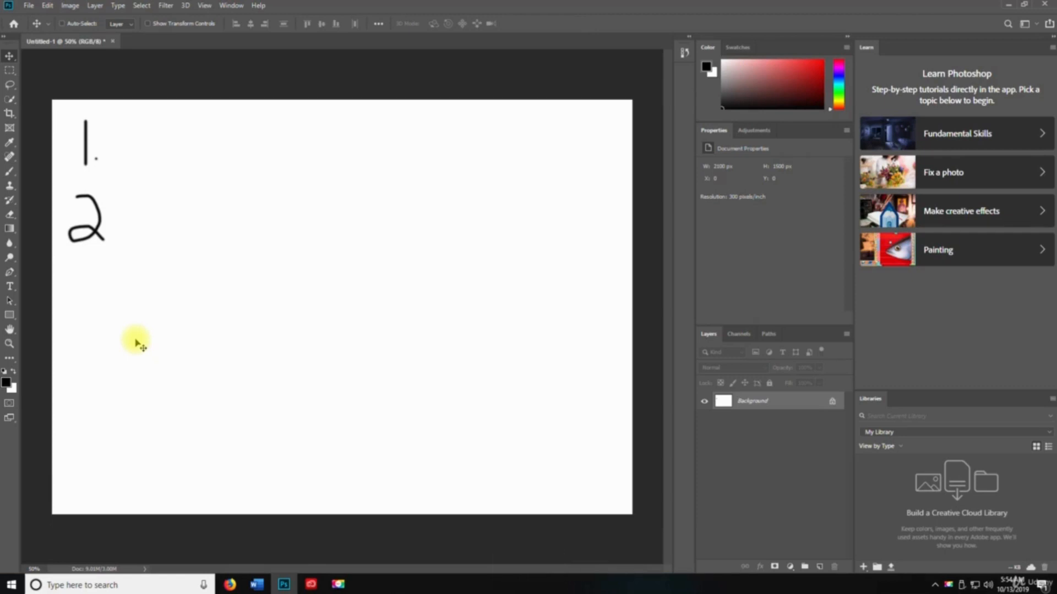
key("ctrl+z")
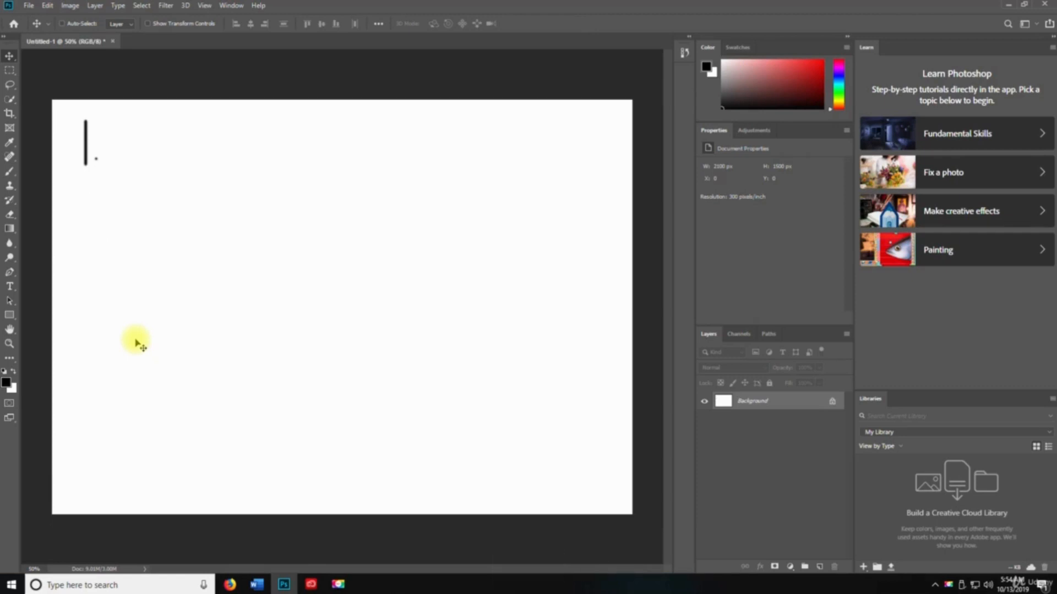
key("ctrl+z")
key("ctrl+z")
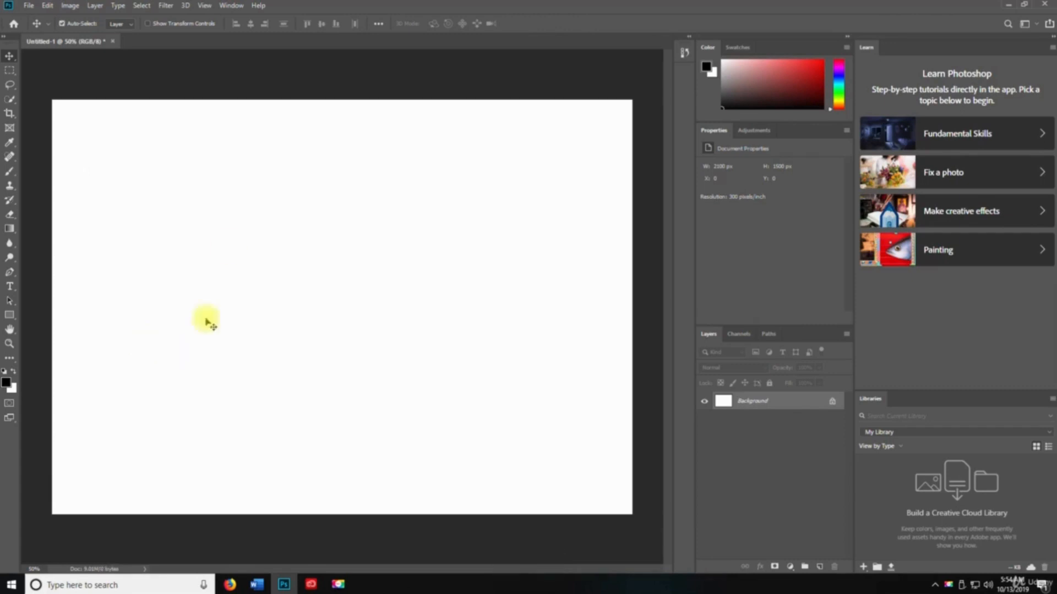
Redo the undone brush strokes one at a time to bring back the numbers 1., 2. and 3.
left_click(70, 6)
mouse_move(48, 9)
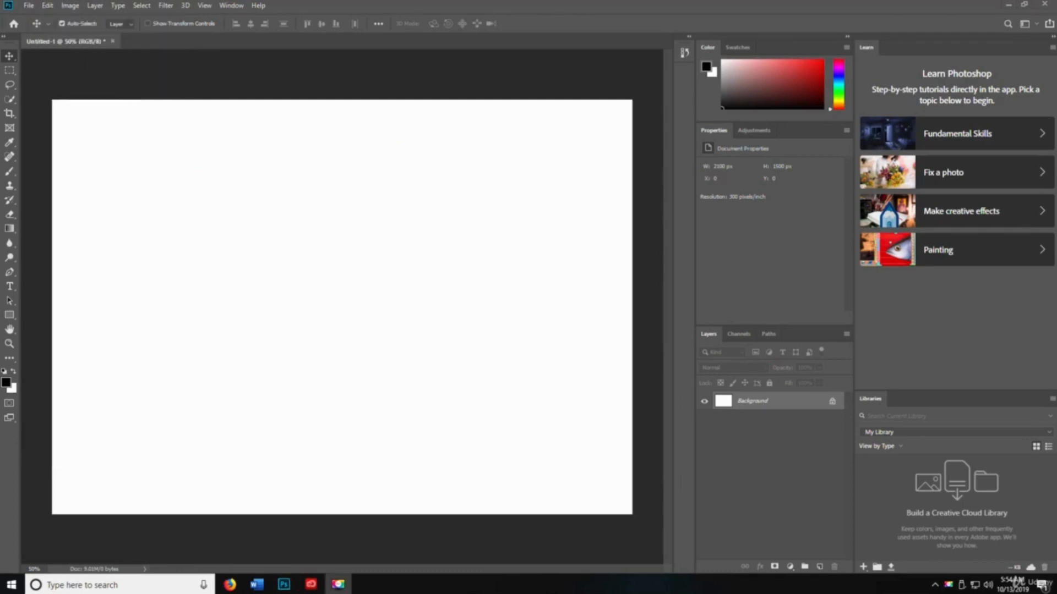
left_click(49, 6)
key("space")
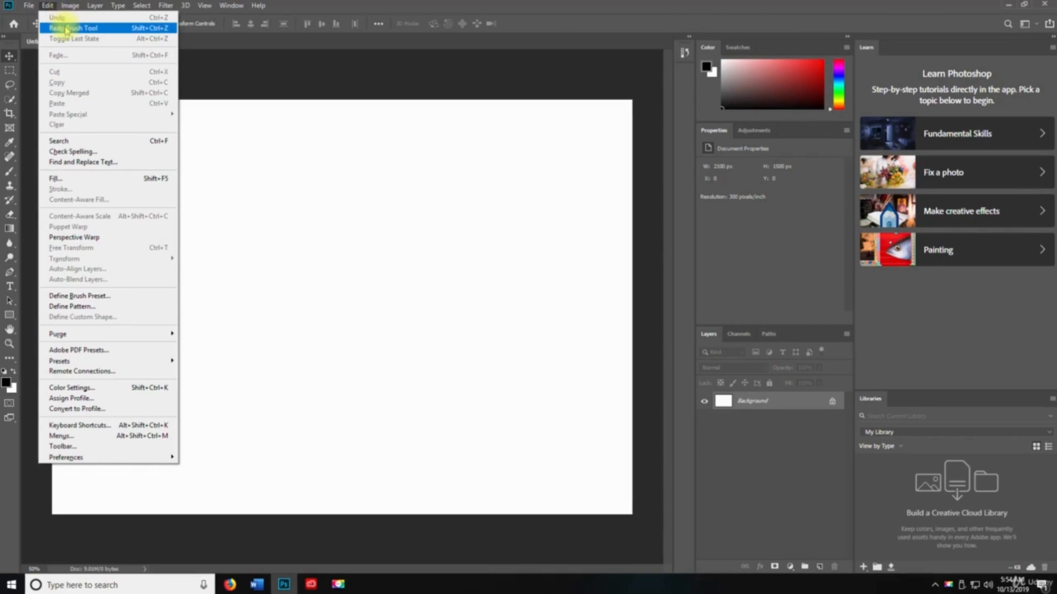
left_click(379, 172)
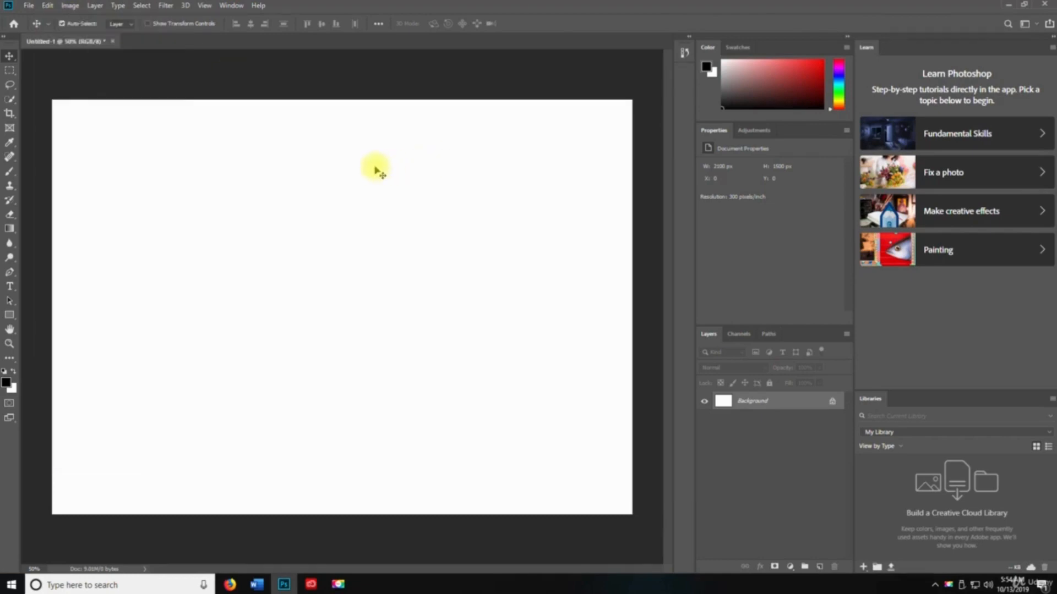
key("ctrl")
key("ctrl+shift+z")
key("ctrl+shift+z")
key("ctrl+shift+z")
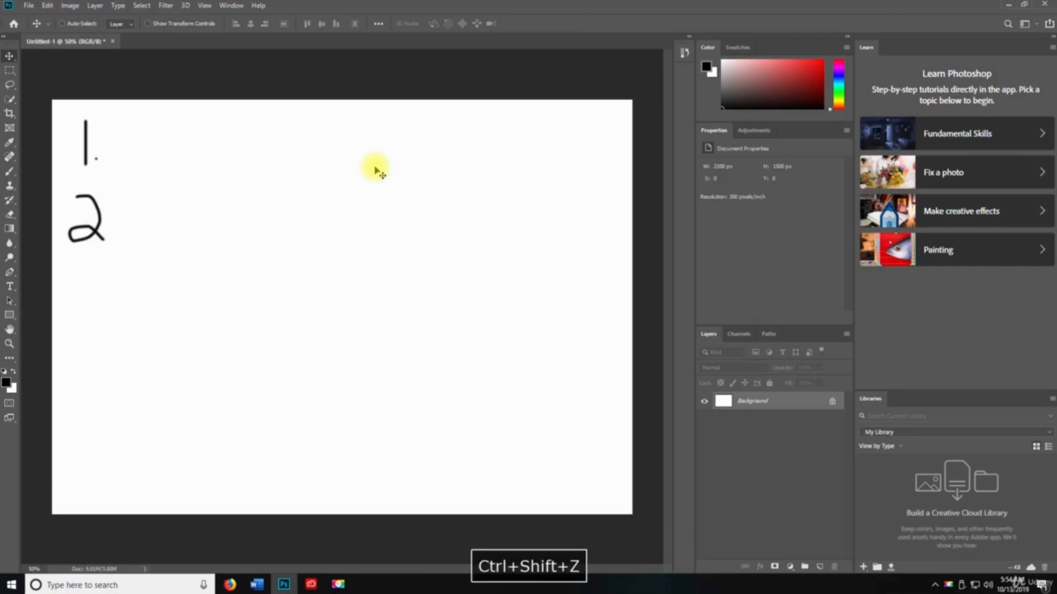
key("ctrl+shift+z")
key("ctrl+shift+z")
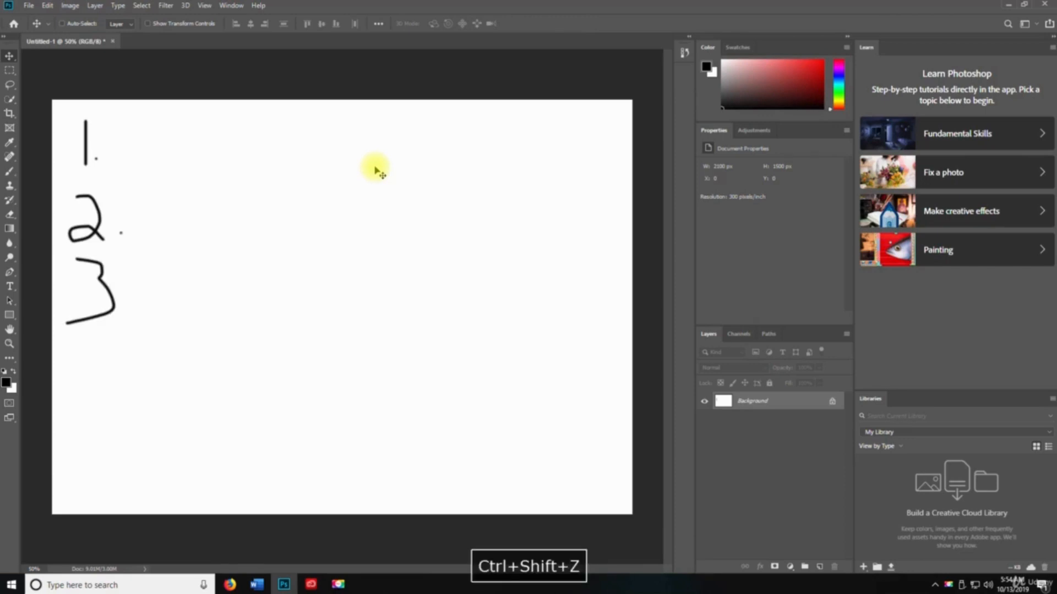
key("ctrl+shift+z")
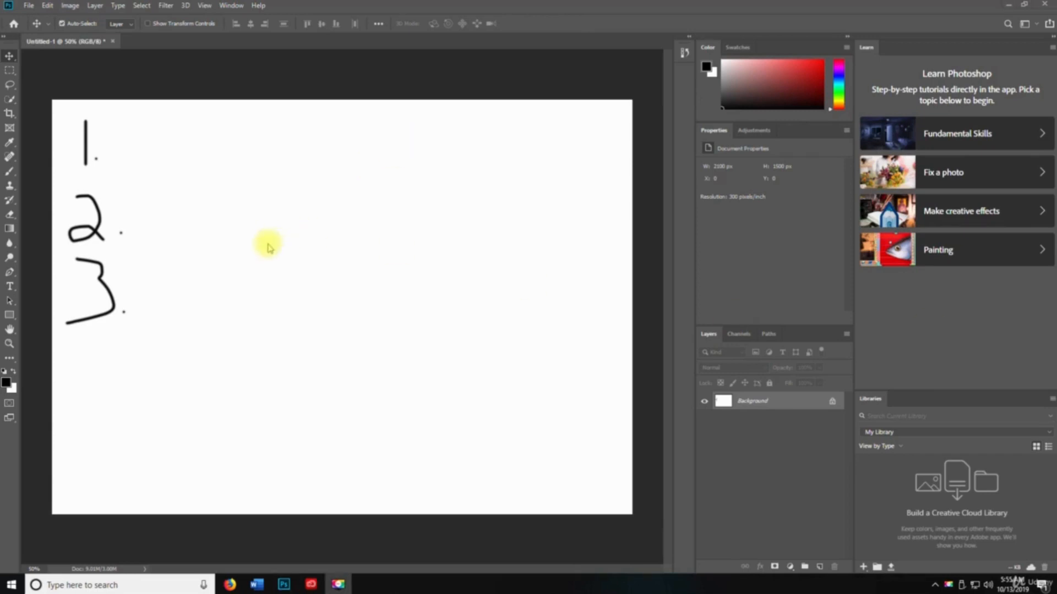
Step backward and forward through the latest brush strokes, ending with only 1. and 2. on the canvas.
key("ctrl+z")
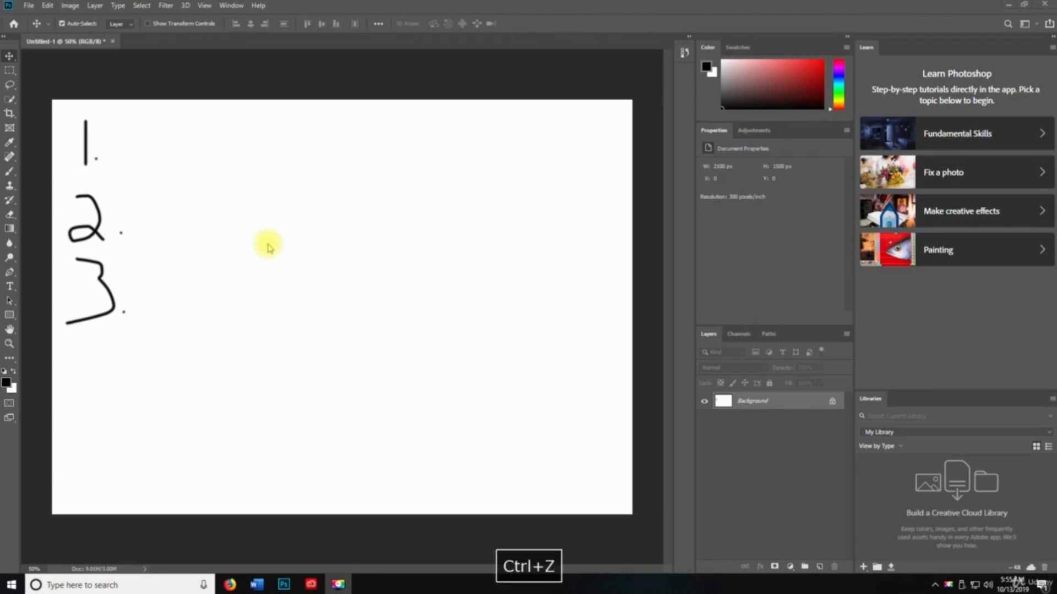
key("space")
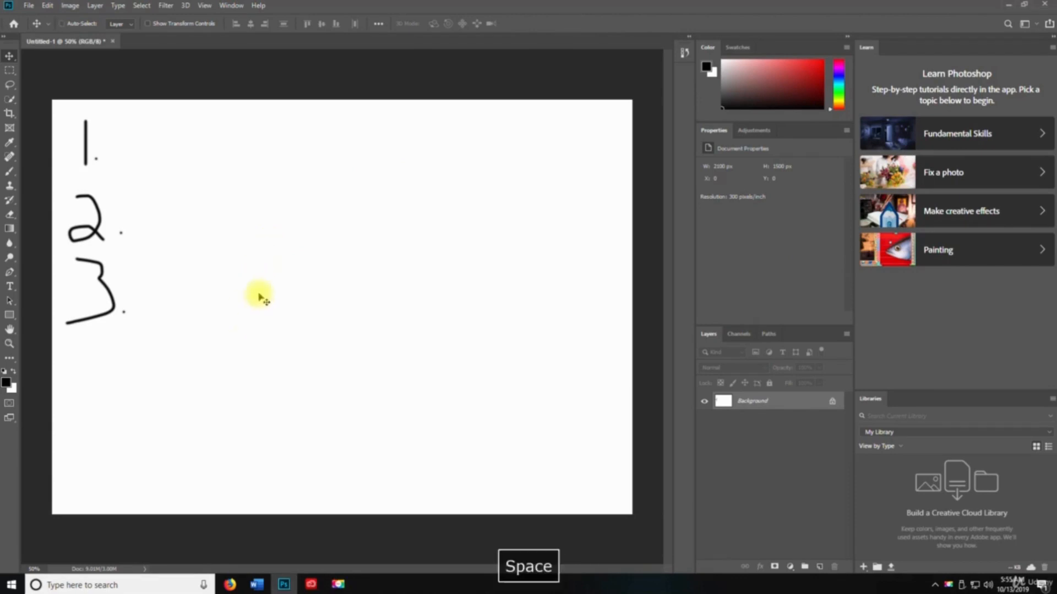
key("ctrl+z")
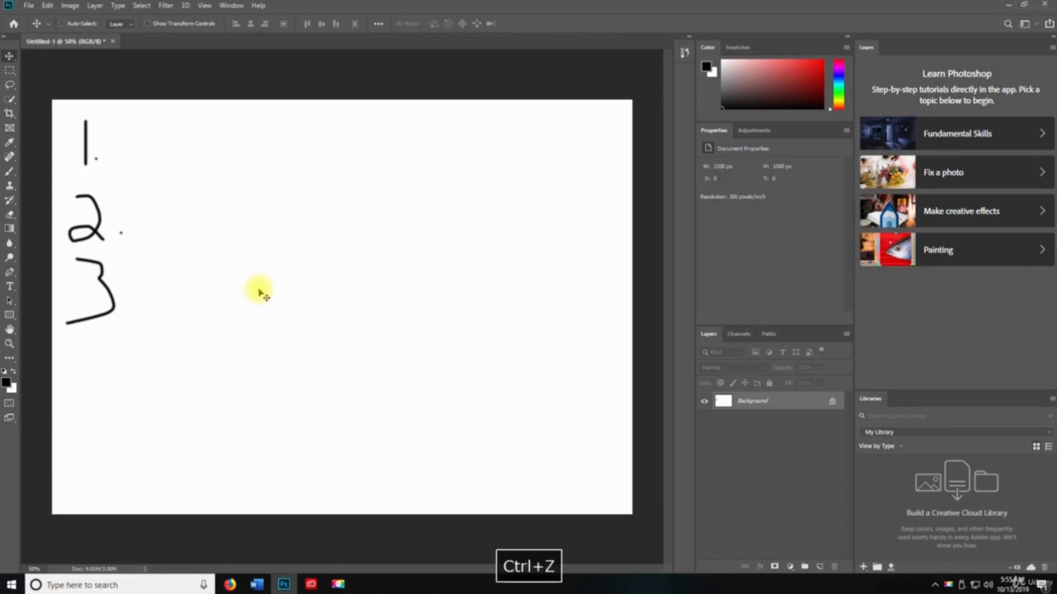
key("ctrl+z")
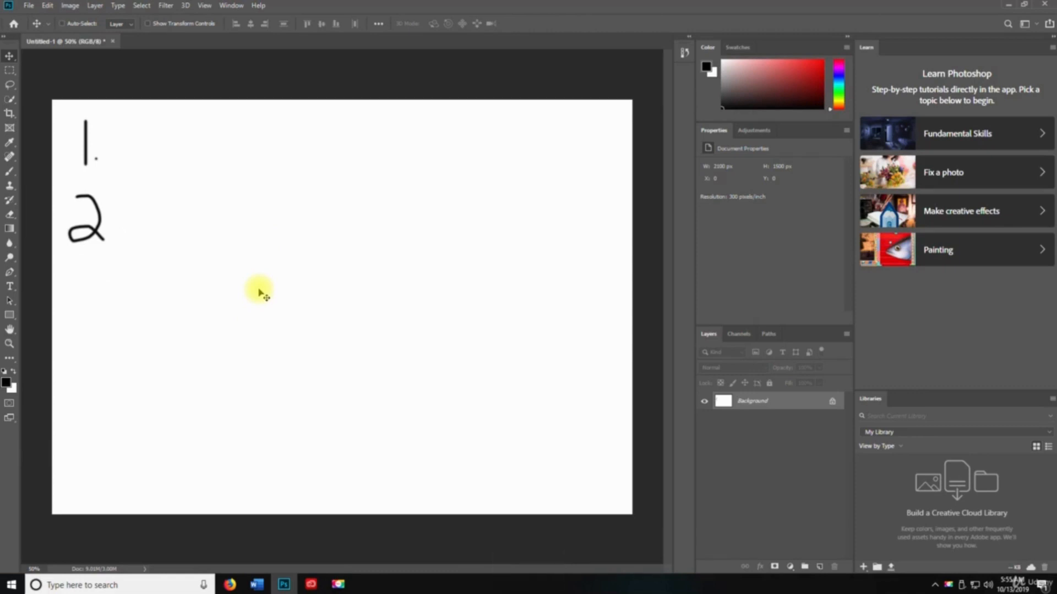
key("ctrl+shift+z")
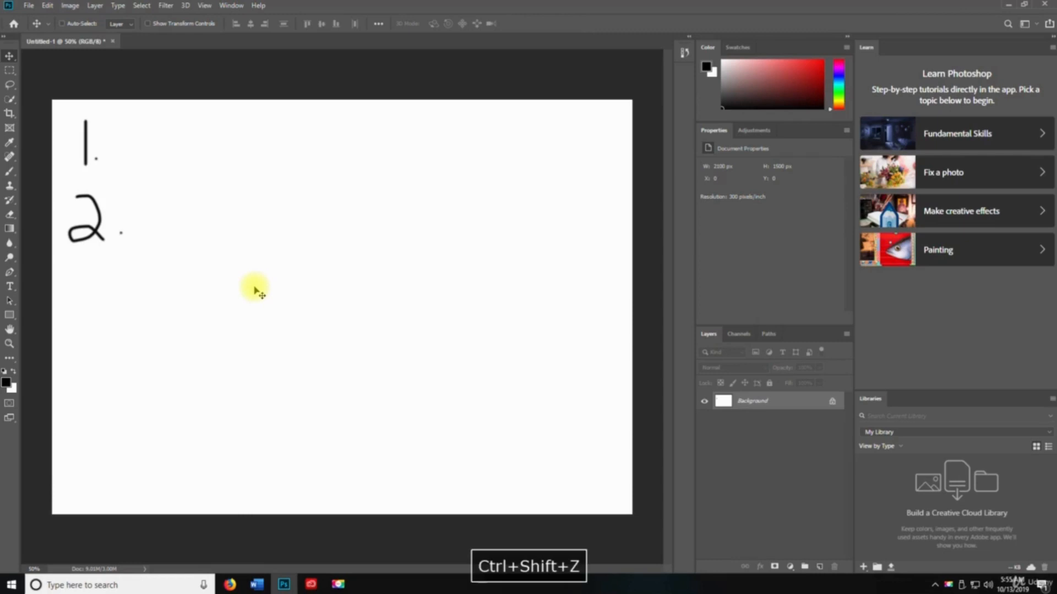
key("ctrl+shift+z")
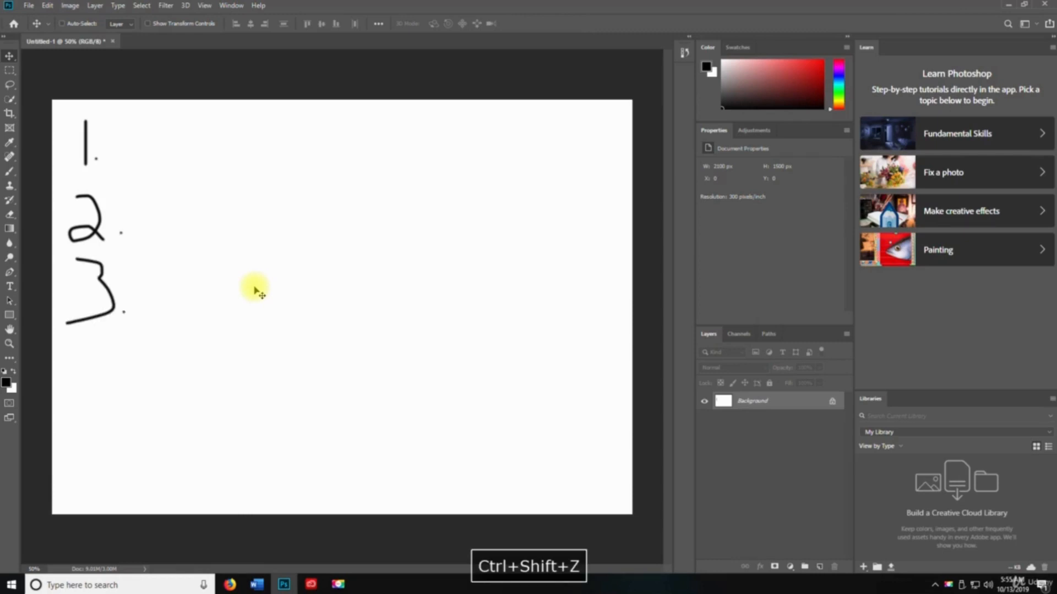
key("ctrl+z")
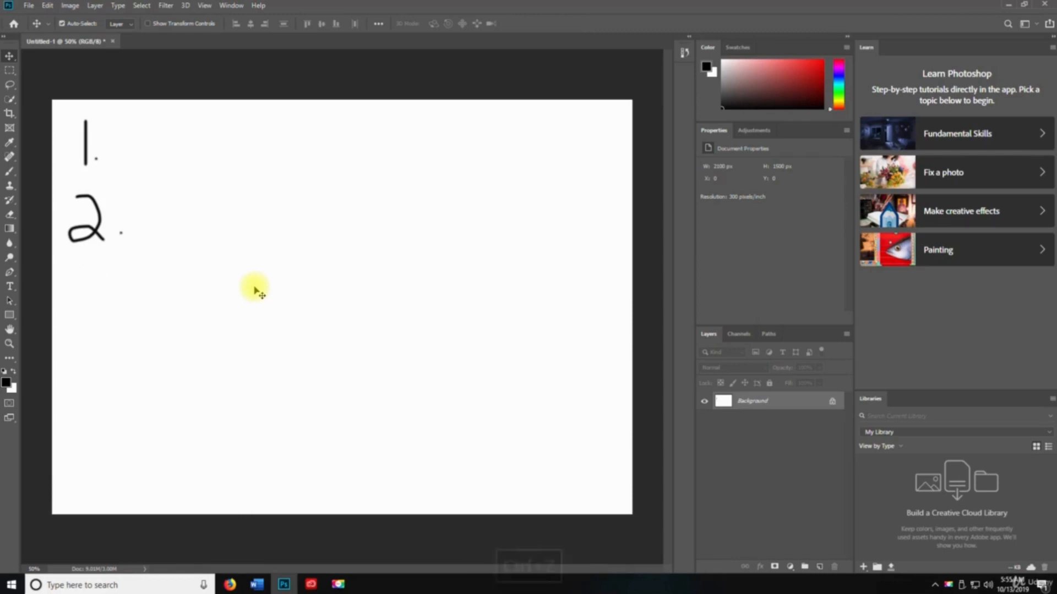
key("ctrl")
left_click(48, 6)
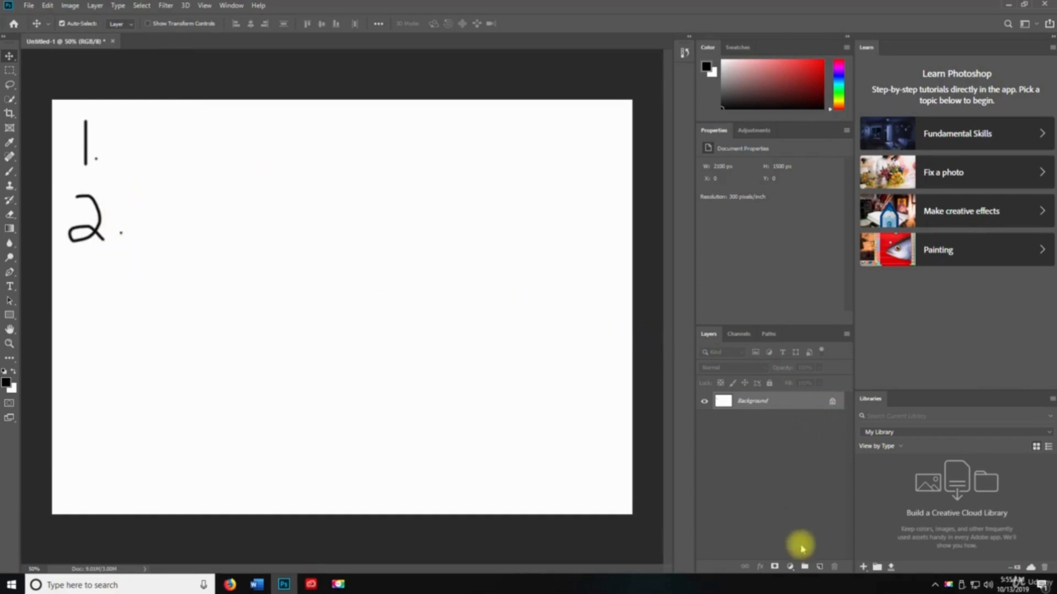
Add a new layer and paint the number 1. on it with the brush, to the right of the existing numbers.
left_click(820, 568)
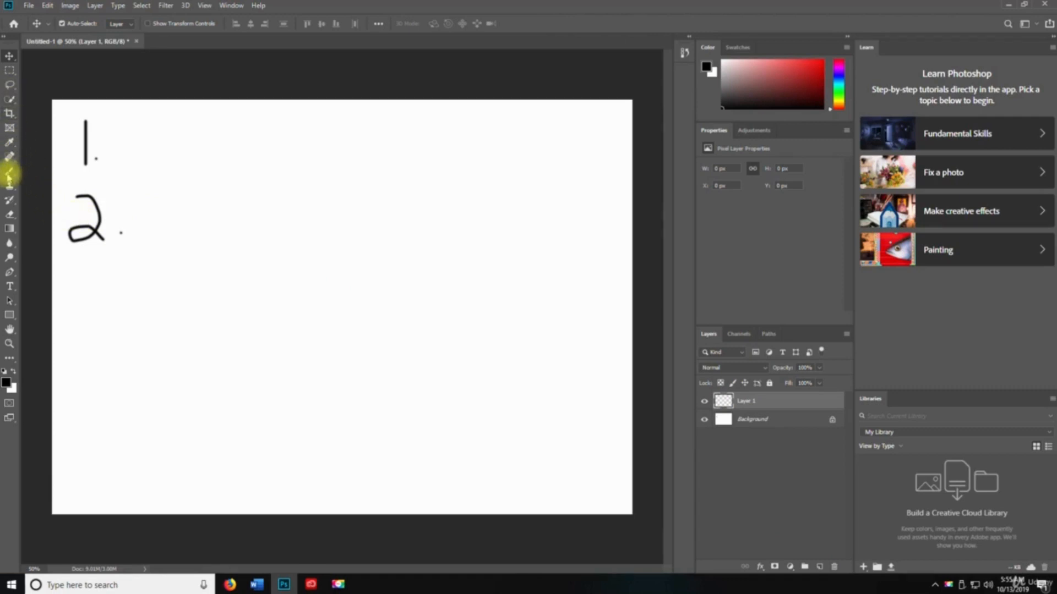
left_click(9, 171)
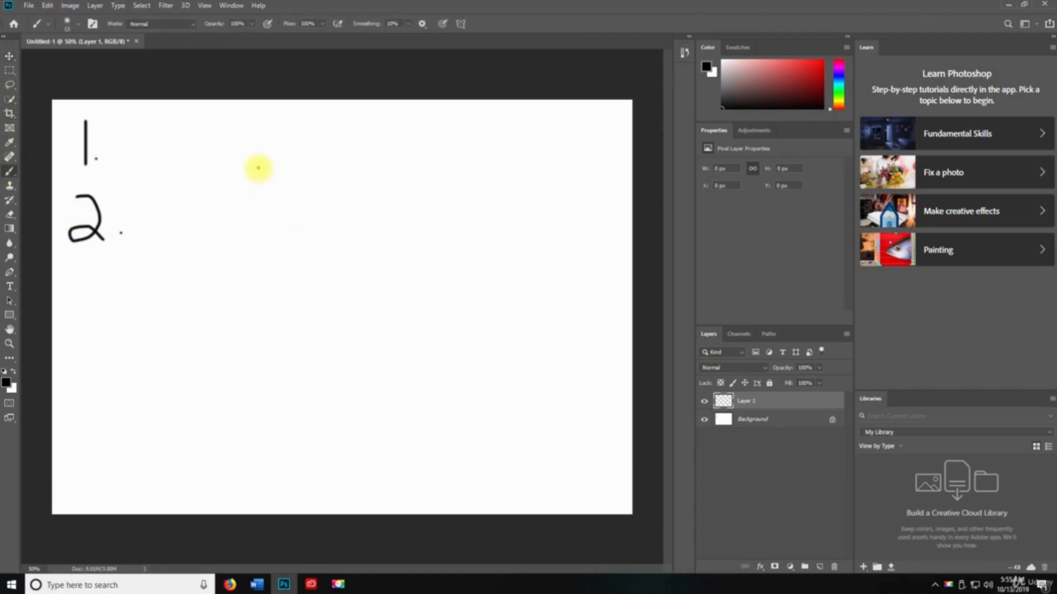
left_click_drag(257, 168, 263, 219)
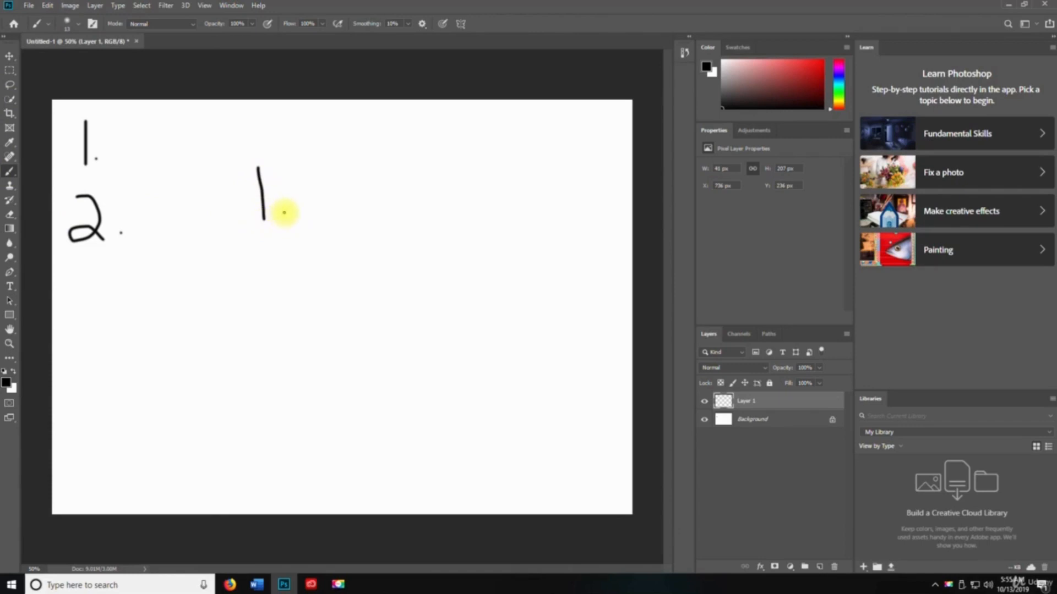
left_click(284, 212)
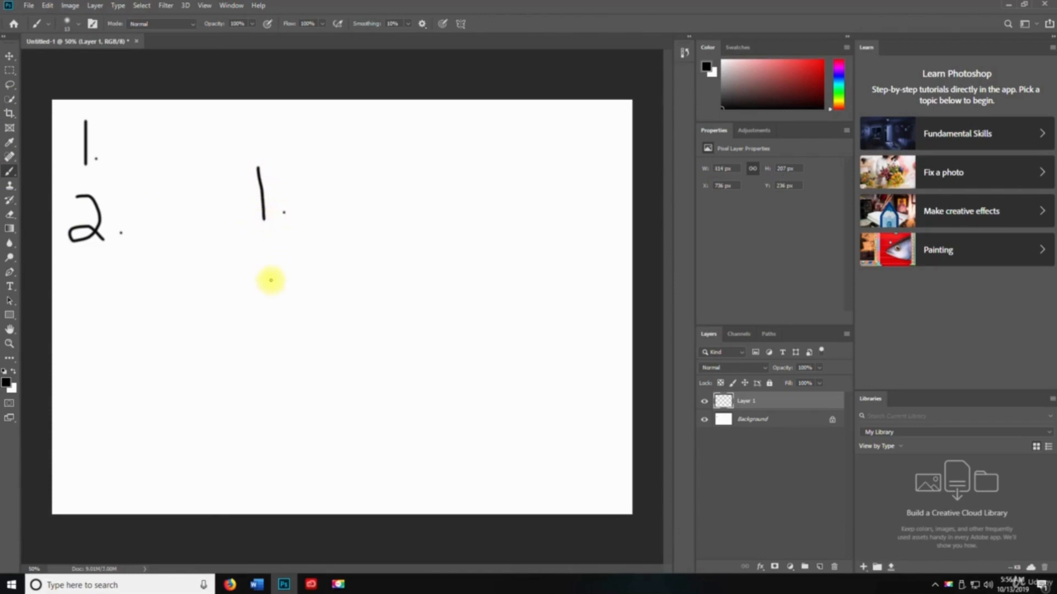
Add another new layer and paint the number 2. on it below the 1. in the middle of the canvas.
key("ctrl+shift+n")
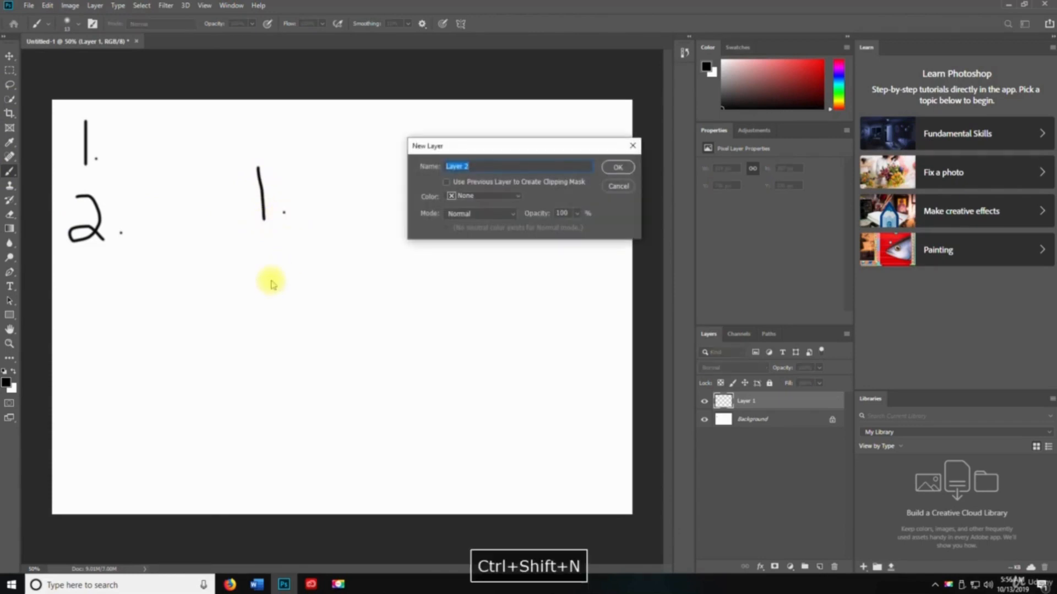
left_click(617, 167)
mouse_move(263, 241)
left_mouse_down()
mouse_move(285, 243)
mouse_move(284, 271)
mouse_move(260, 283)
mouse_move(289, 279)
left_mouse_up()
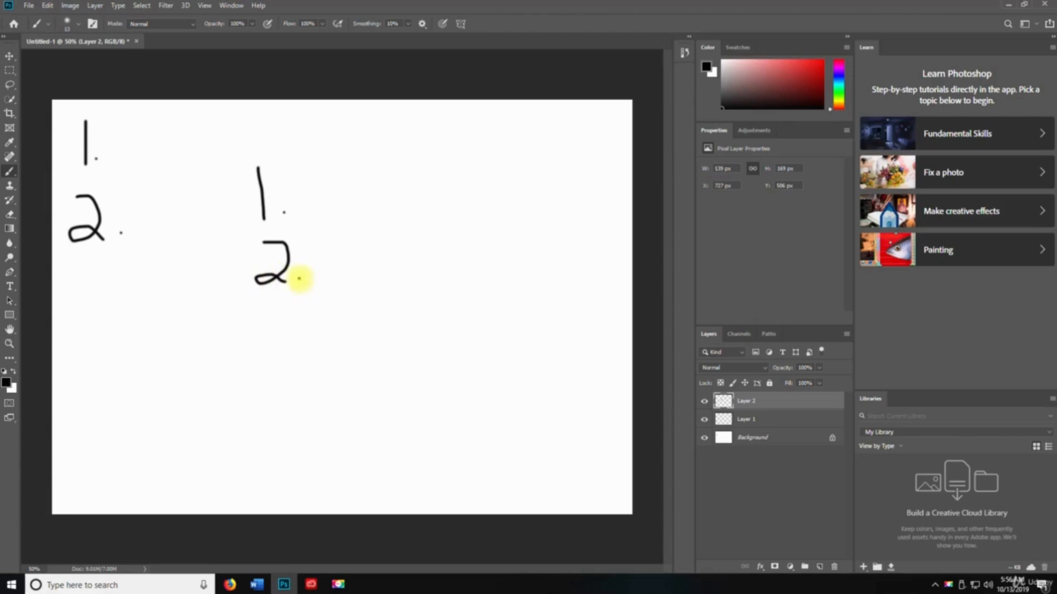
left_click(298, 278)
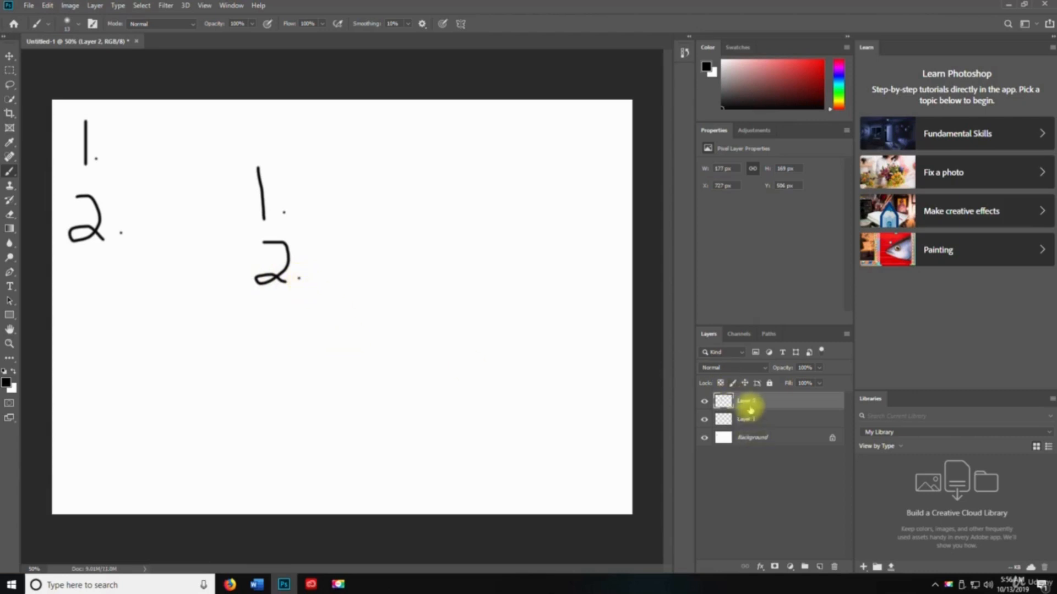
Select the entire canvas on Layer 2, flick the layer's visibility off and on, and copy its painted 2.
key("ctrl+a")
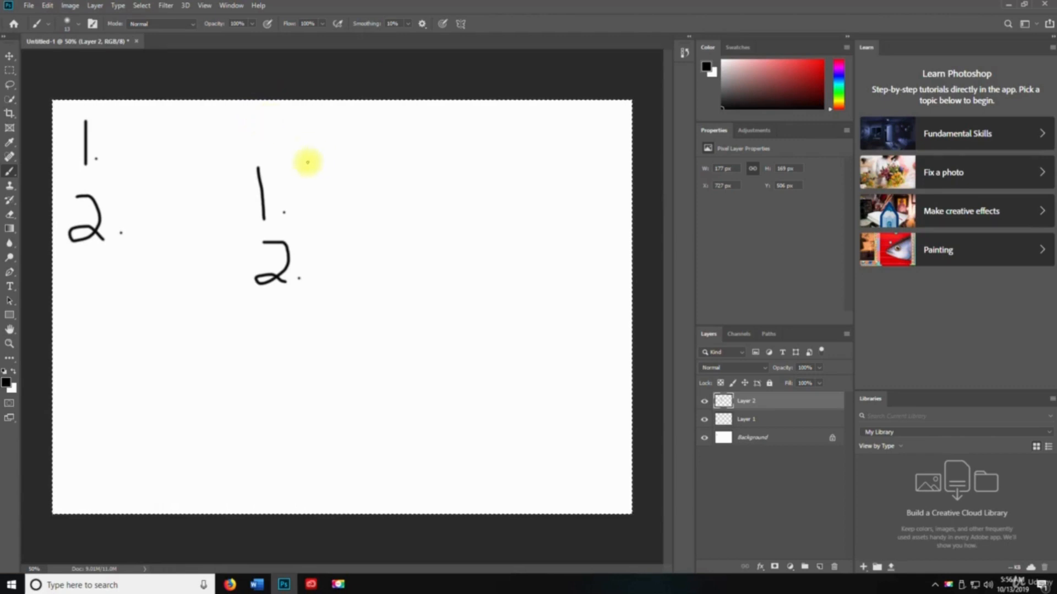
left_click(704, 402)
left_click(704, 406)
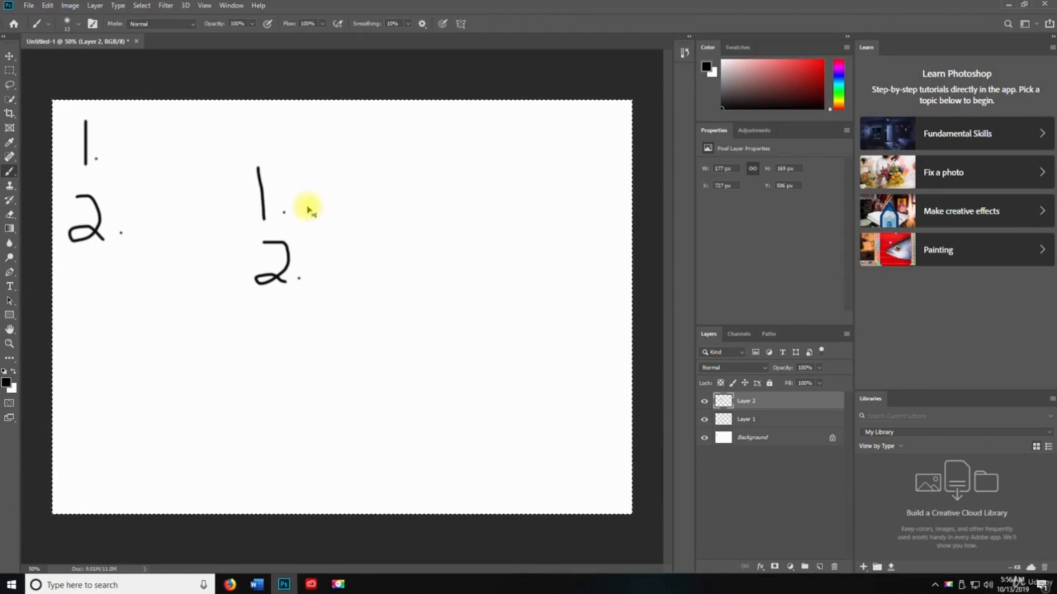
key("ctrl+c")
left_click(48, 5)
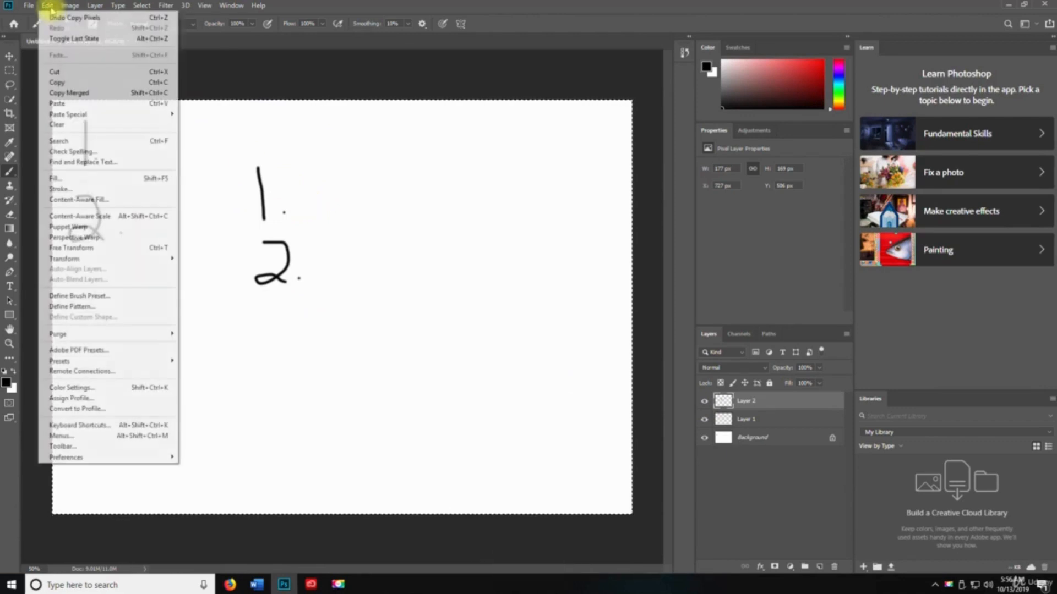
left_click(60, 82)
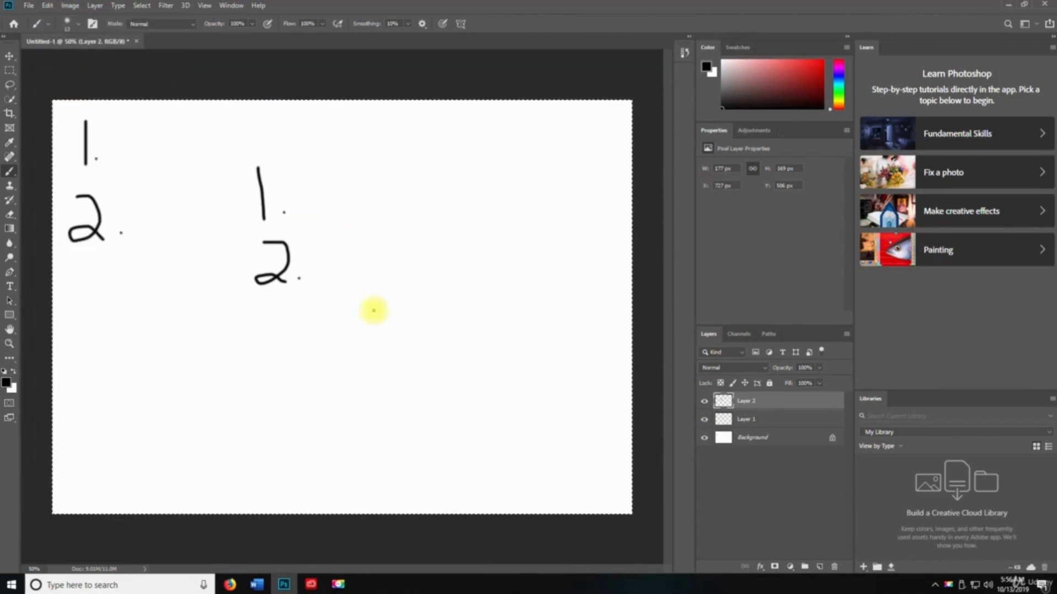
Cut the selected number 2. from Layer 2 and undo the cut.
left_click(47, 6)
left_click(68, 83)
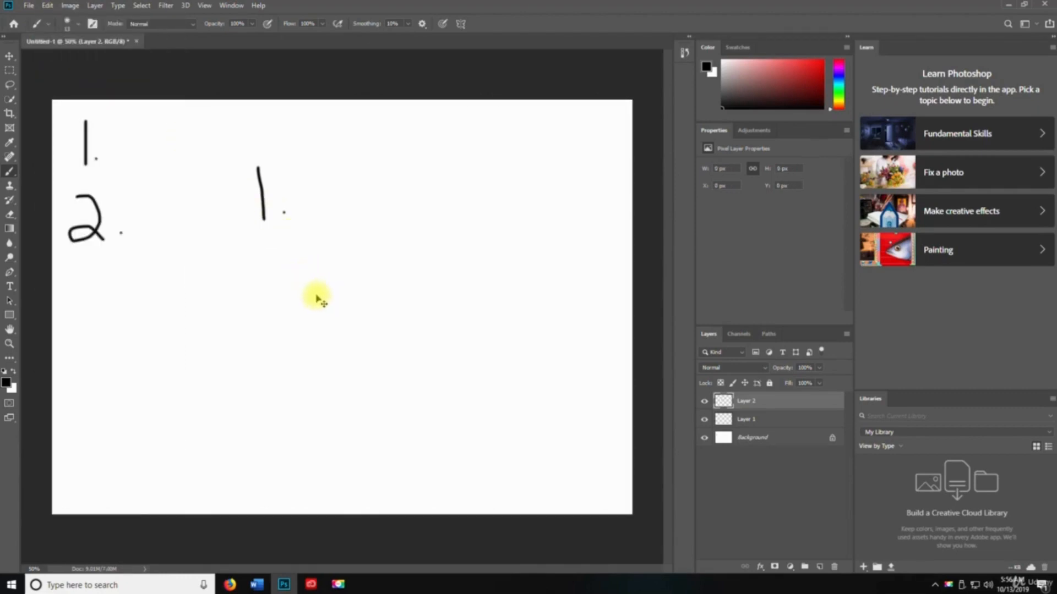
key("ctrl+z")
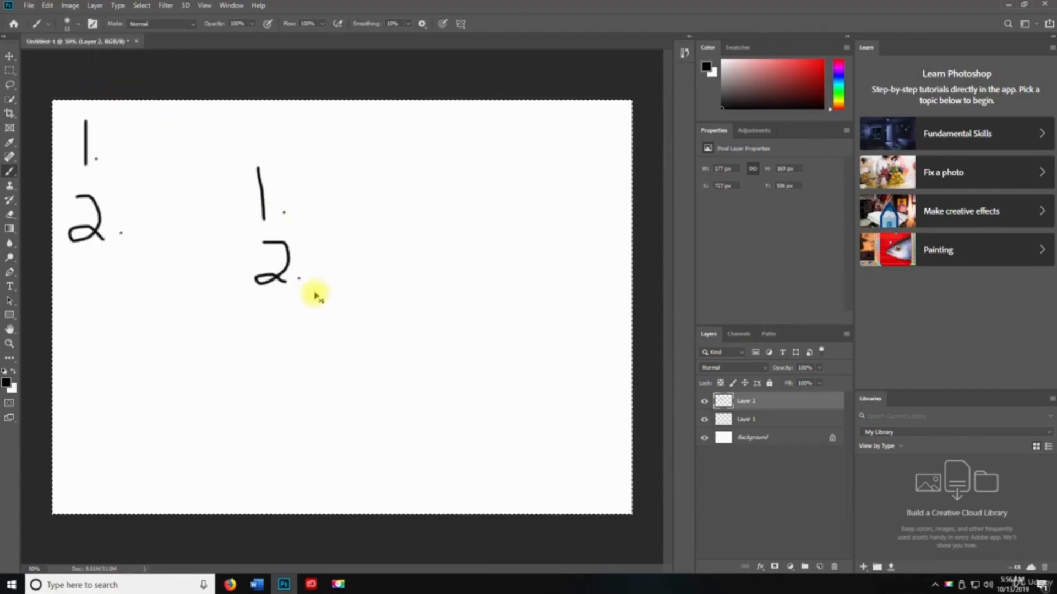
Cut the selected number 2. from Layer 2 and paste it onto a newly added layer.
key("ctrl+x")
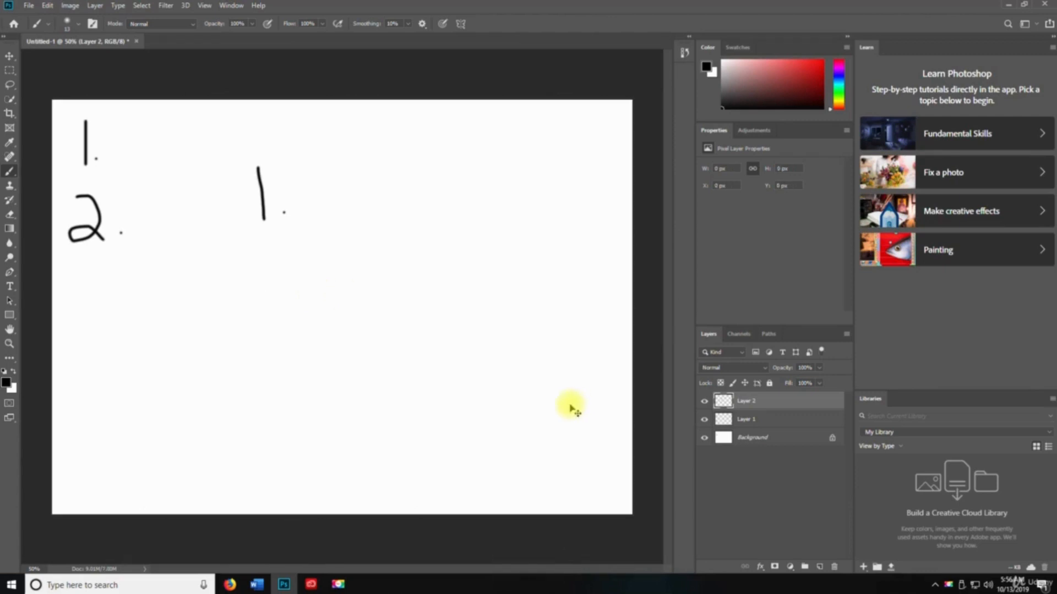
key("ctrl+shift+n")
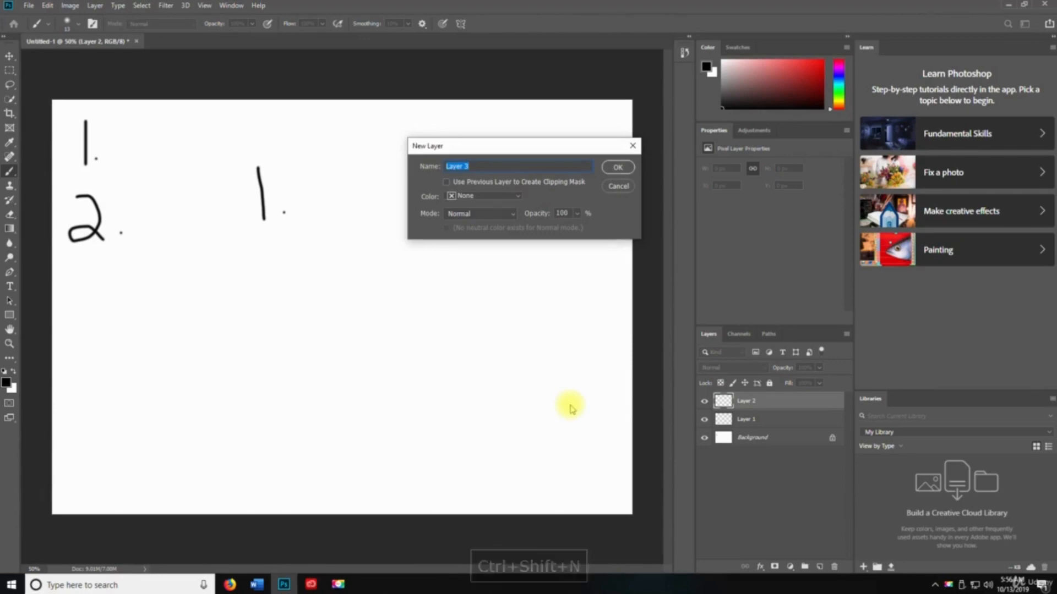
key("Return")
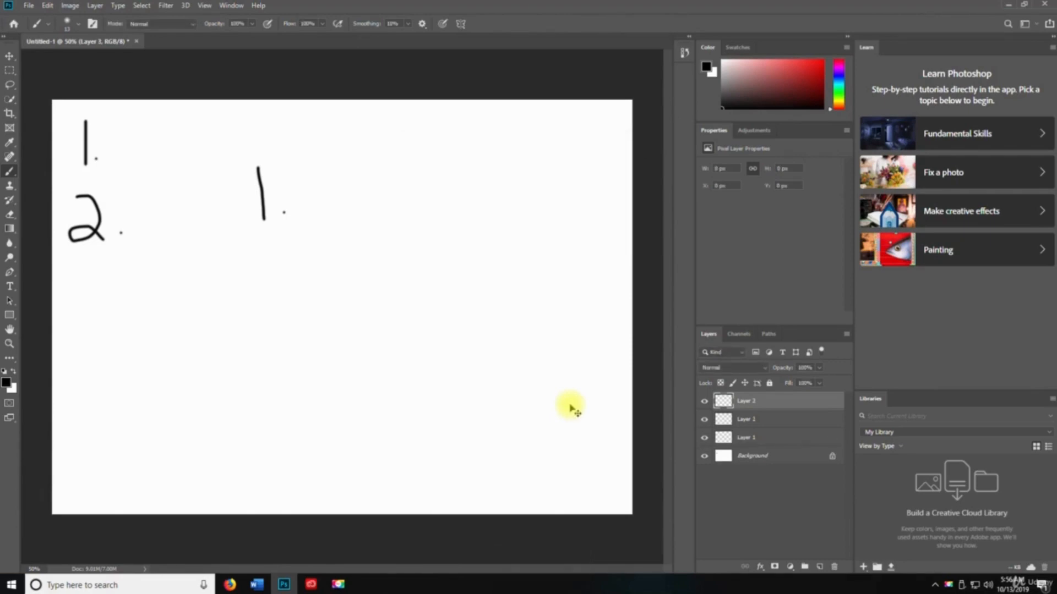
key("ctrl+v")
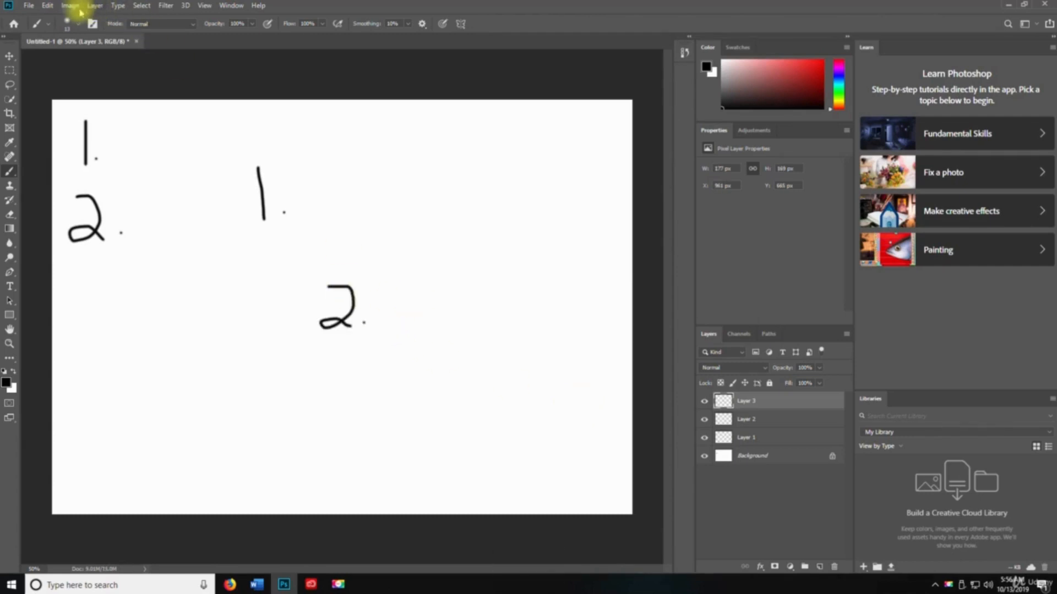
Paste the cut number 2. in place, at its original position below the 1.
left_click(48, 6)
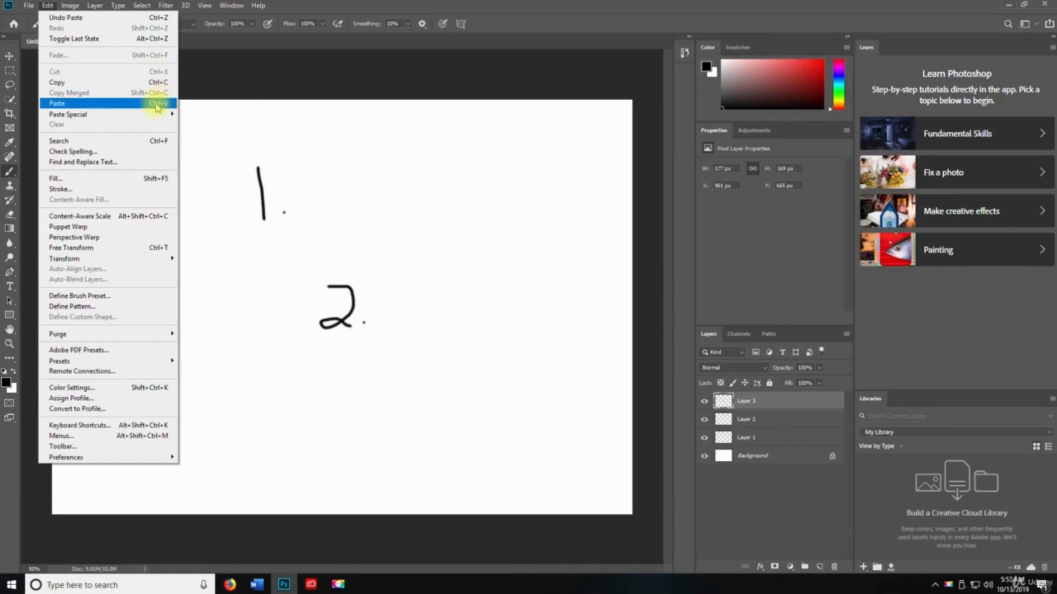
mouse_move(154, 117)
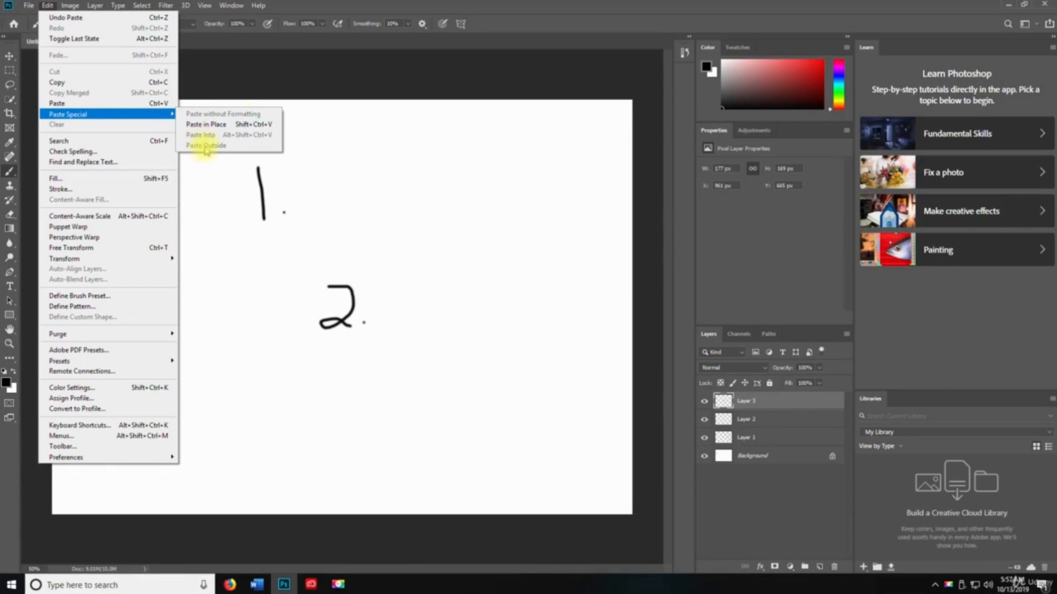
left_click(211, 124)
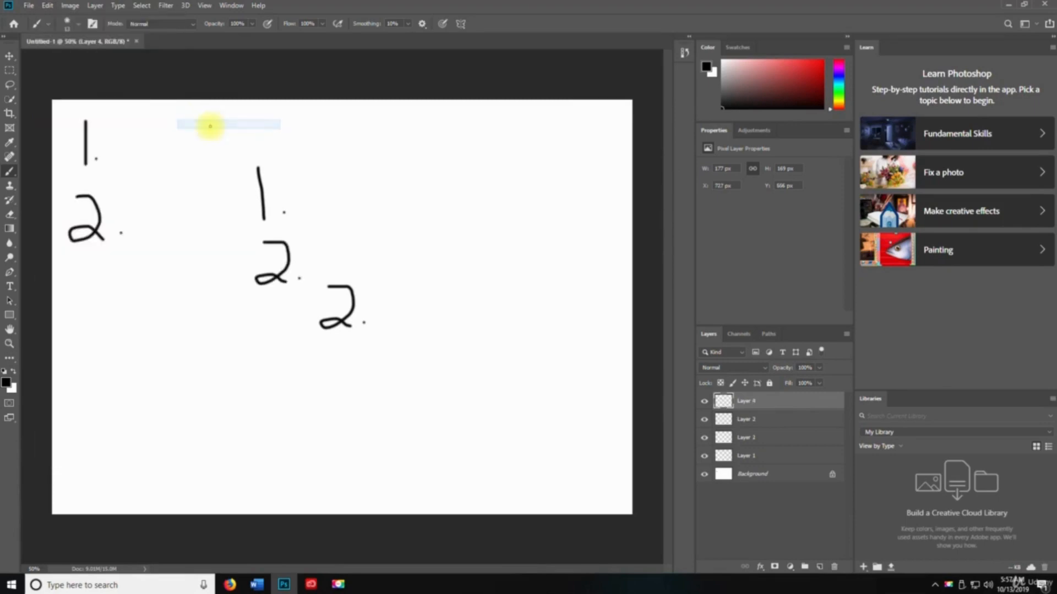
Paste another copy of the number 2. in place and move it to the left and slightly down.
left_click(53, 7)
mouse_move(91, 114)
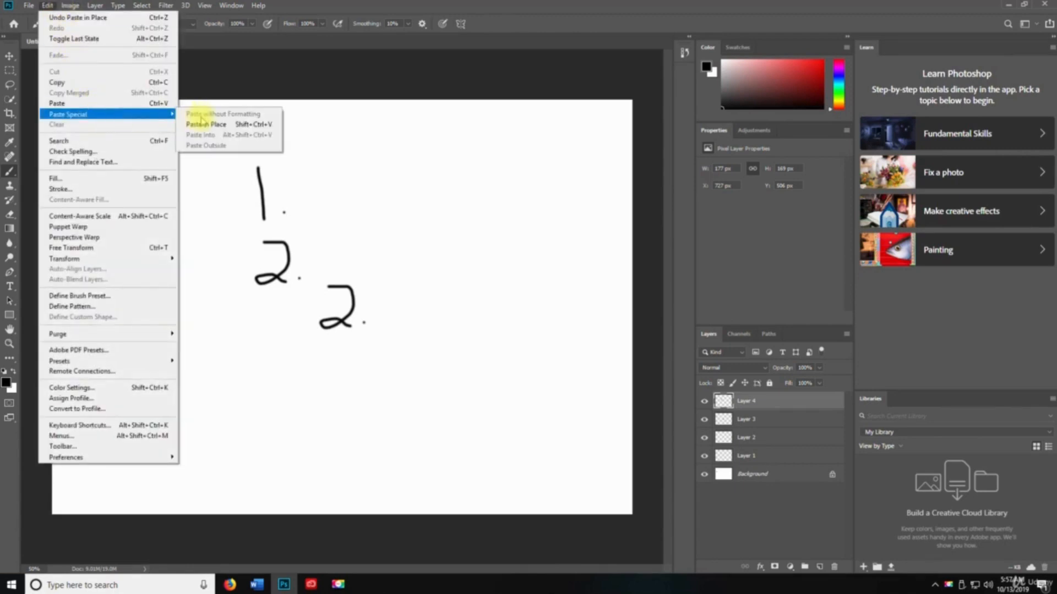
left_click(208, 118)
key("v")
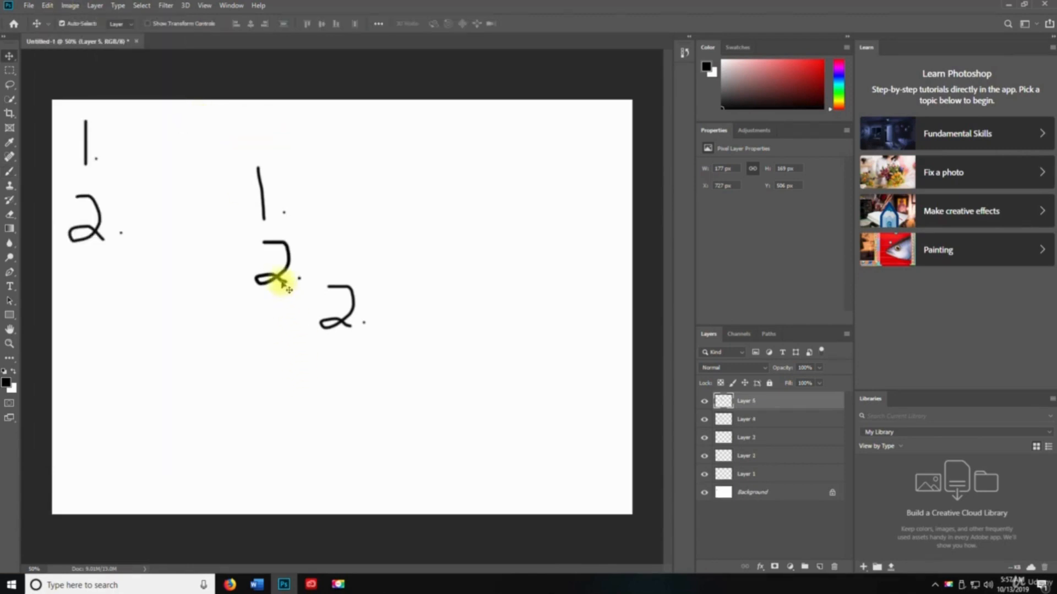
left_click_drag(278, 279, 197, 304)
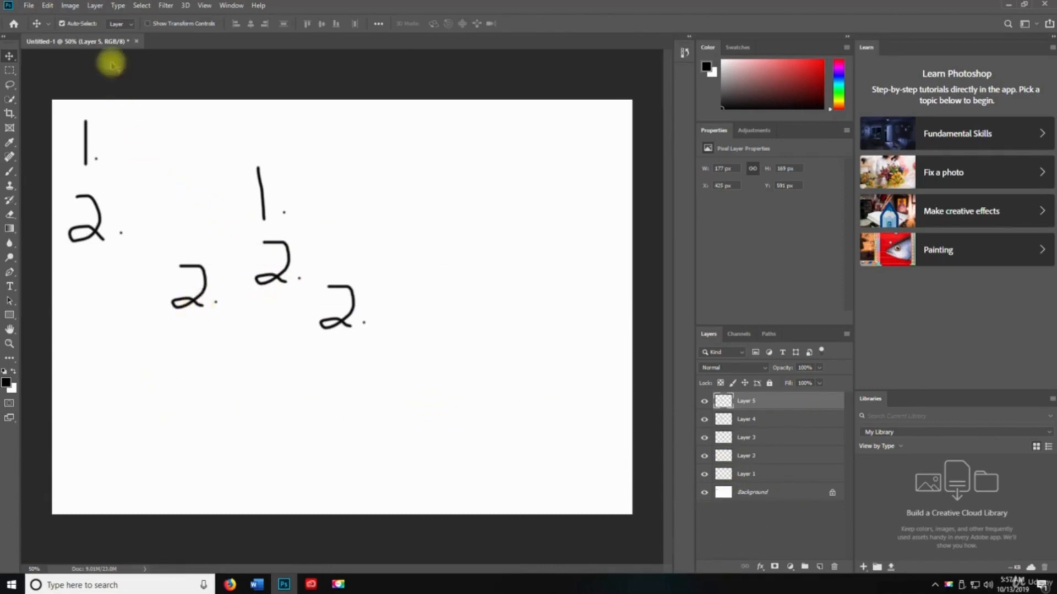
Open the application search and look through its Photoshop, Learn, Stock and Lr Photos categories, then close it.
left_click(48, 5)
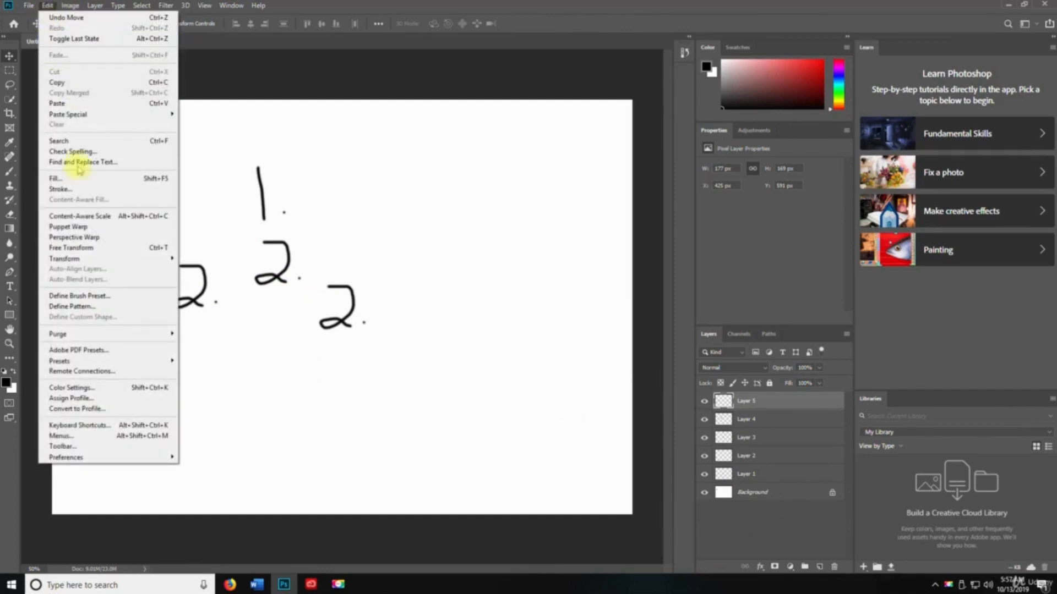
left_click(104, 141)
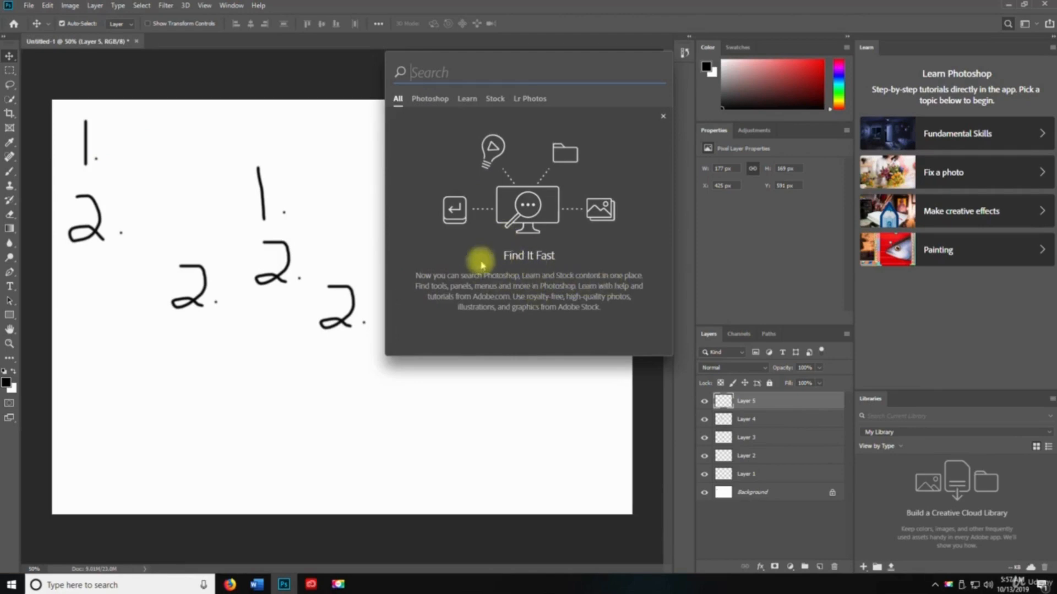
left_click(430, 100)
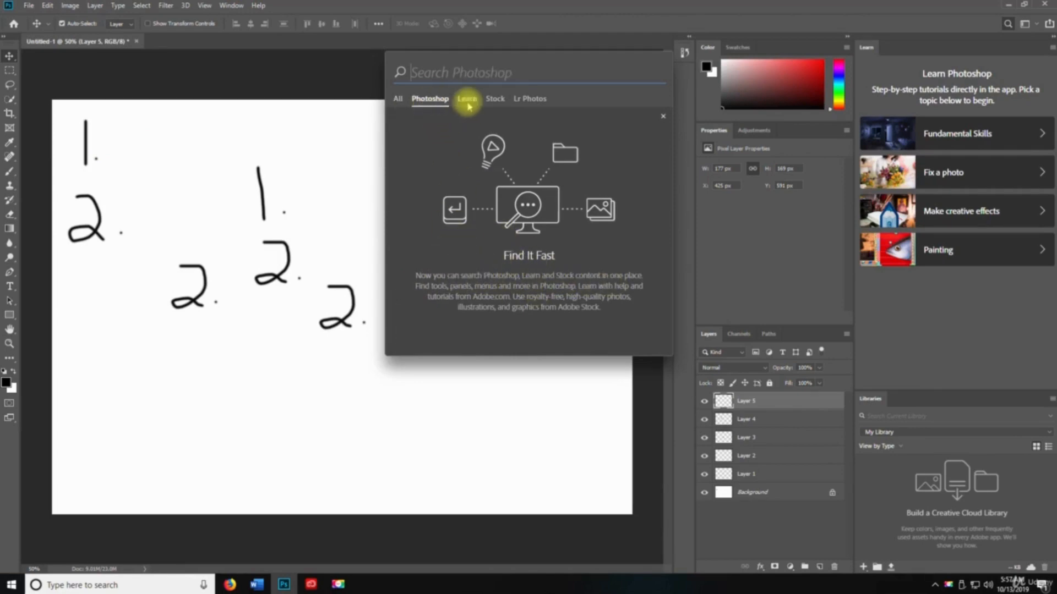
left_click(467, 99)
left_click(495, 99)
left_click(529, 99)
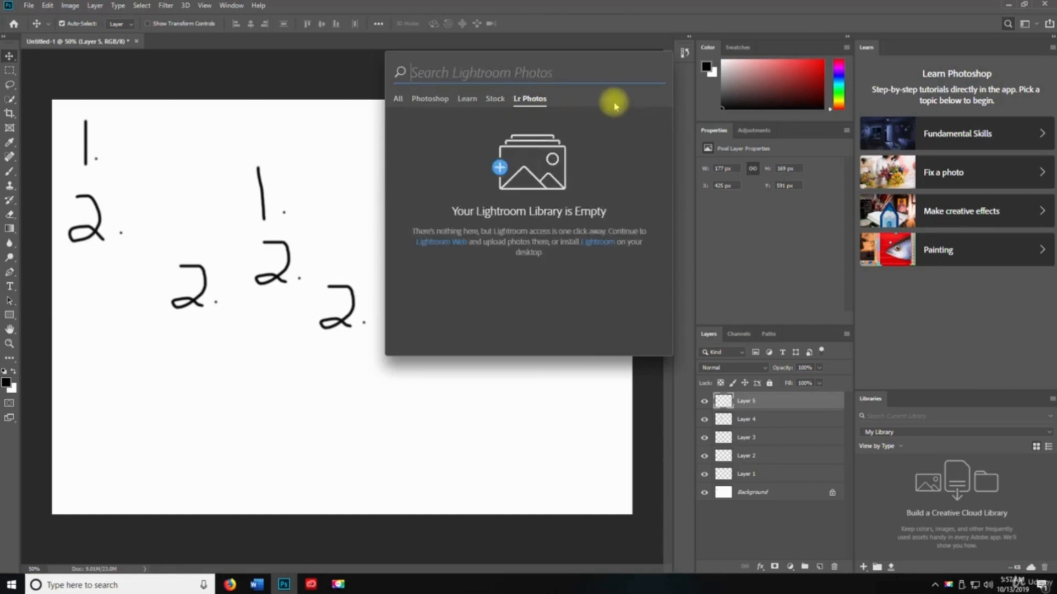
right_click(239, 131)
left_click(138, 89)
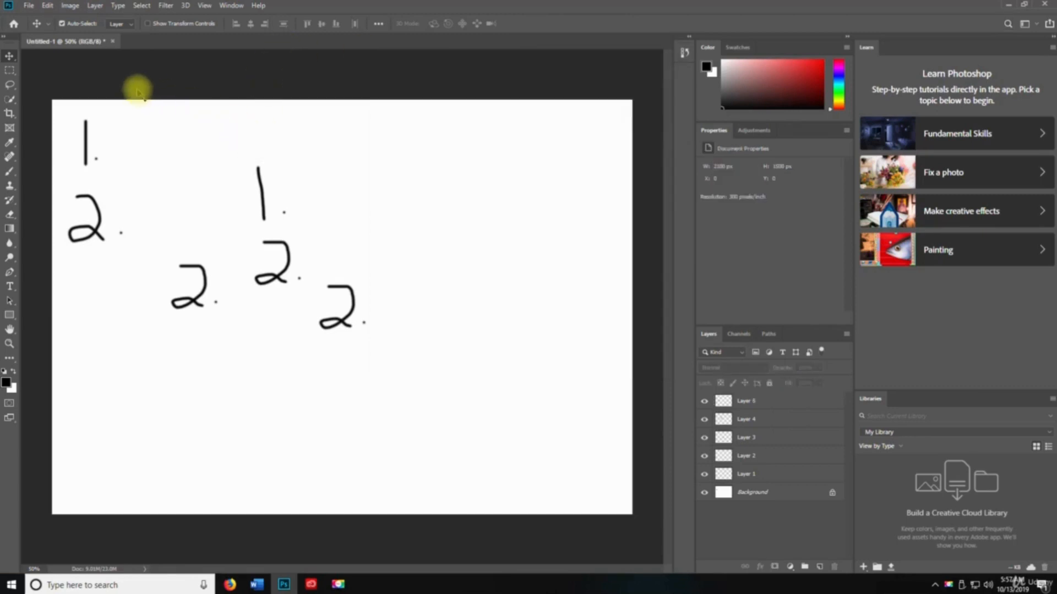
left_click(48, 6)
left_click(334, 257)
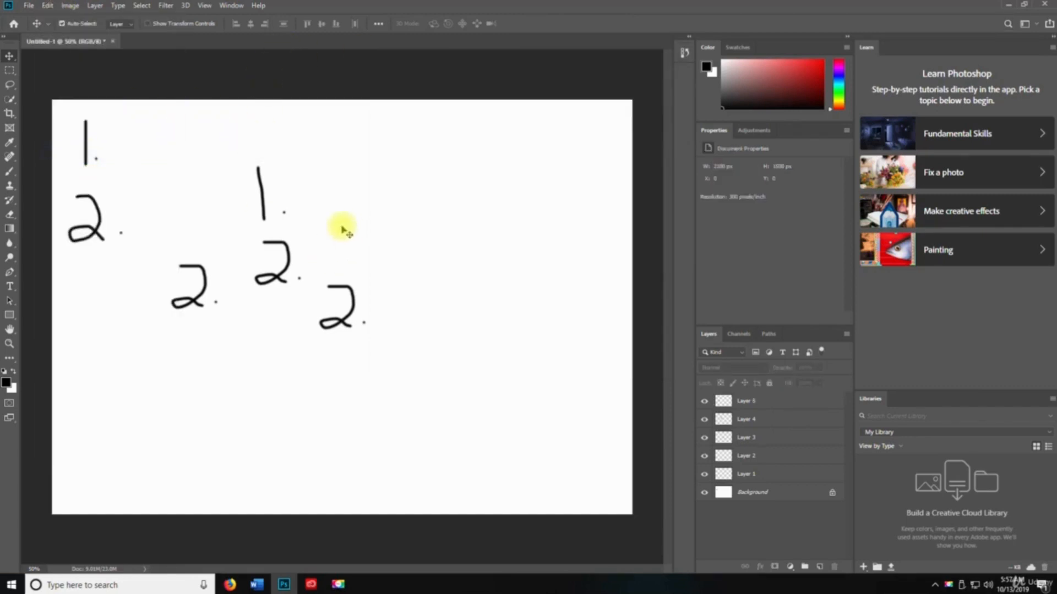
left_click(43, 7)
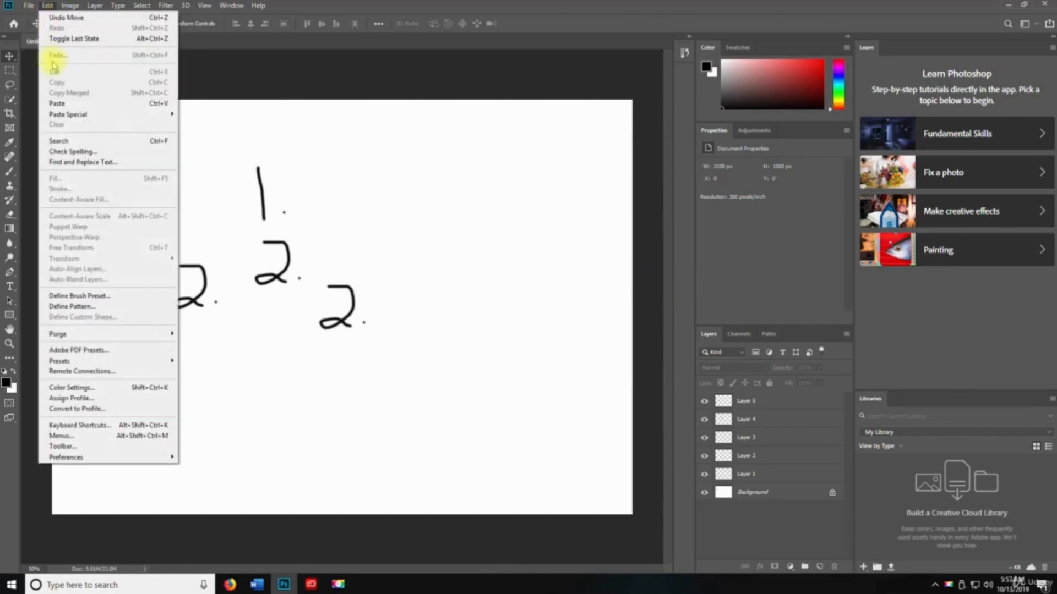
left_click(81, 166)
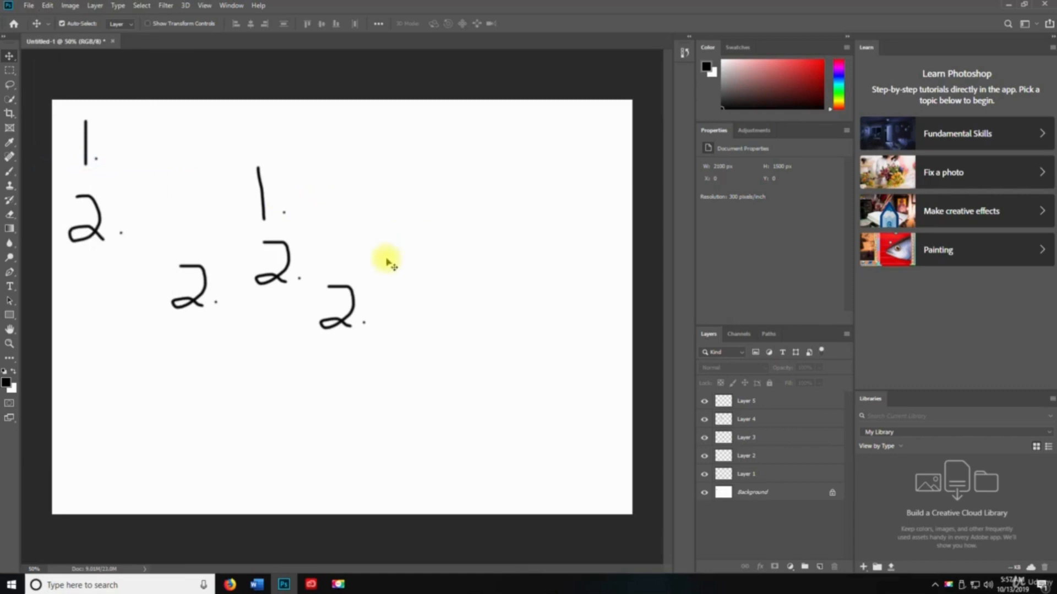
left_click(48, 8)
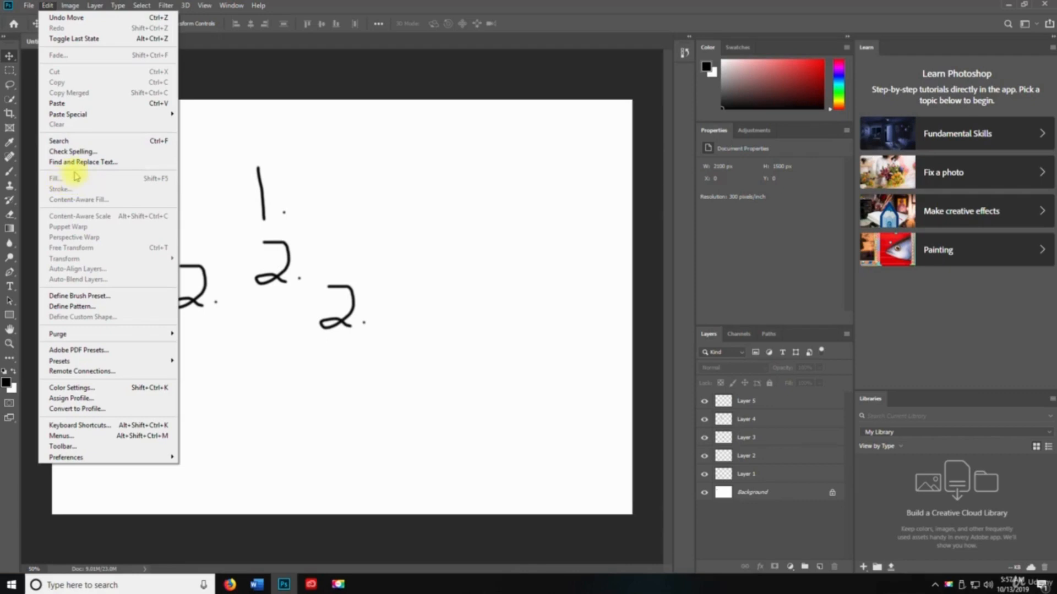
left_click(408, 221)
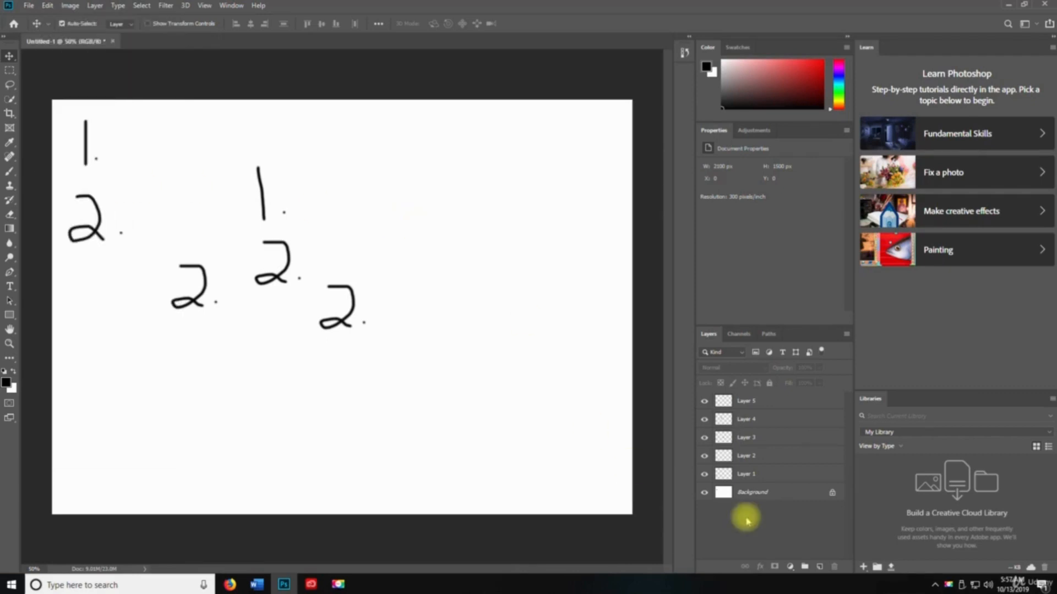
Unlock the Background layer to turn it into a regular layer, and check the availability of the Fill command.
left_click(832, 492)
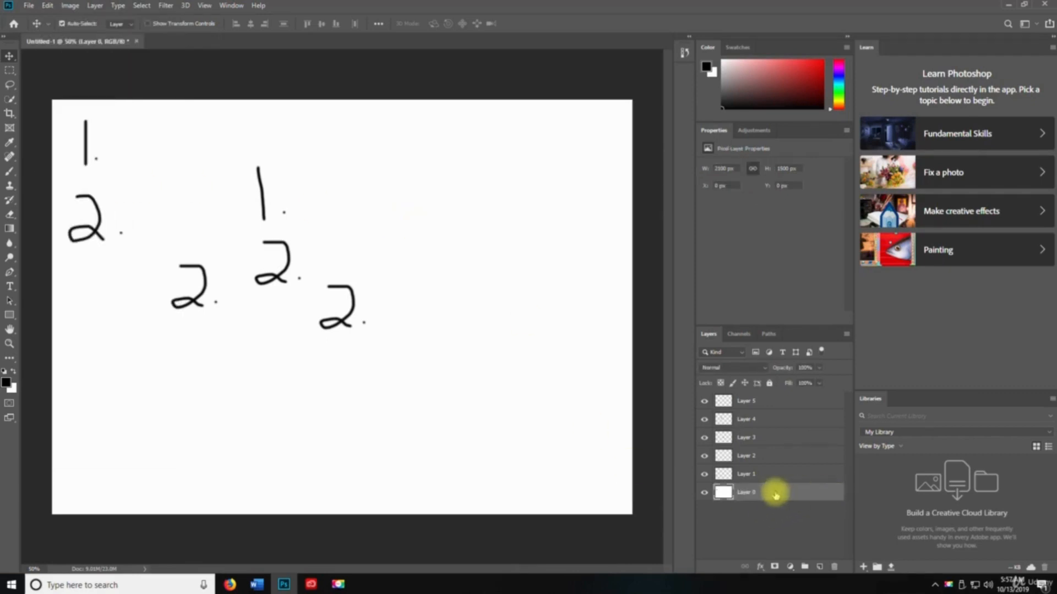
left_click(48, 6)
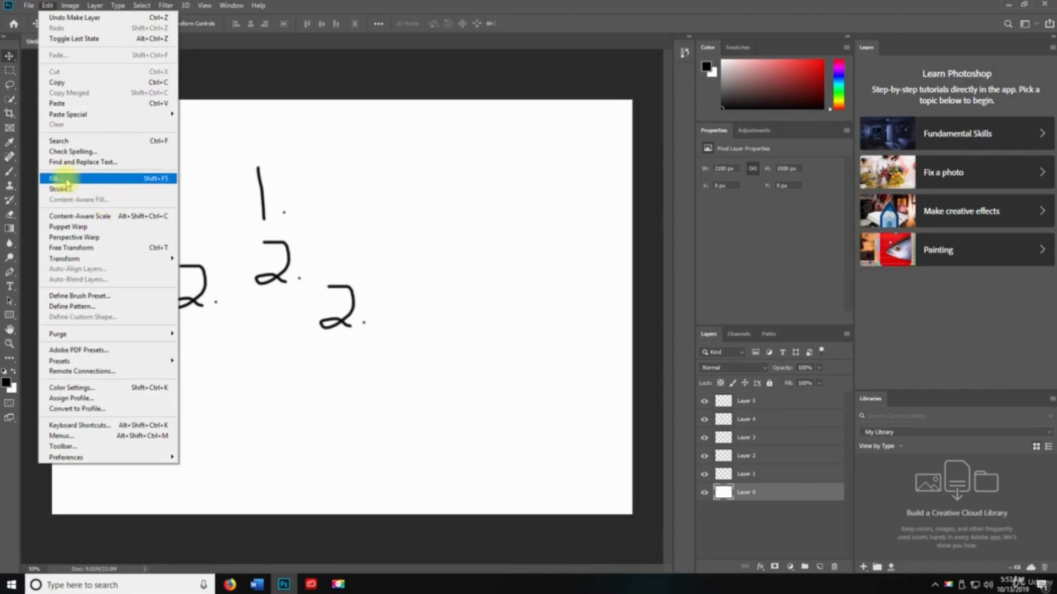
left_click(435, 370)
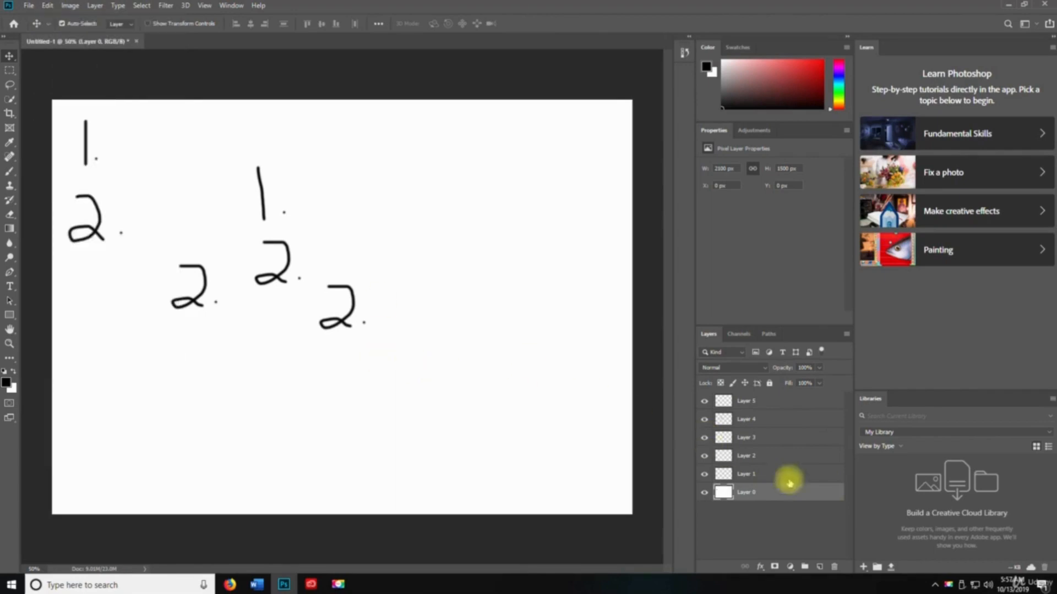
Lock Layer 0 completely and unlock it again, cancelling the Layer Style settings.
left_click(770, 383)
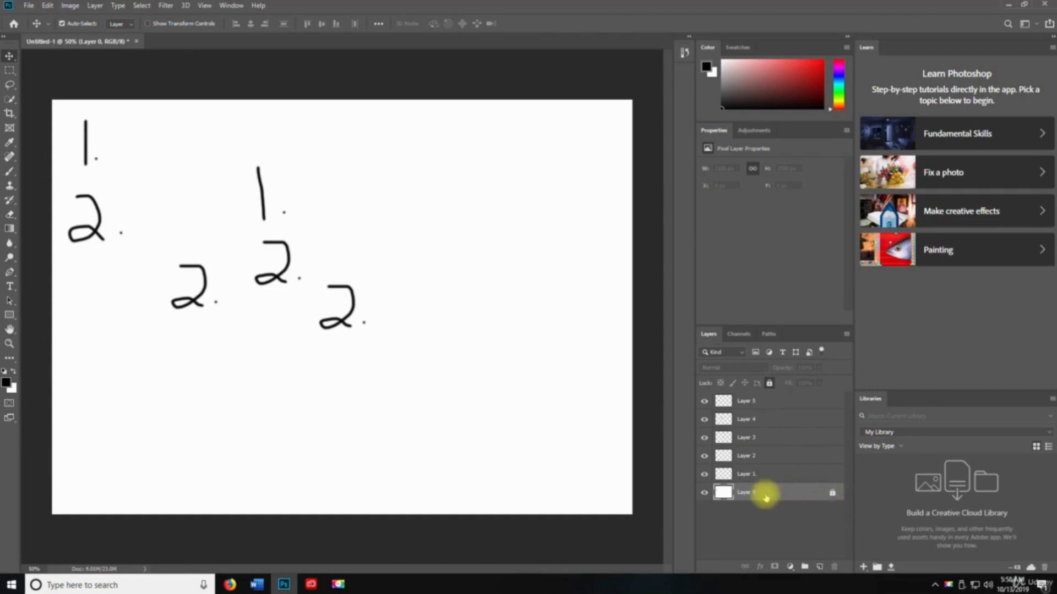
double_click(832, 494)
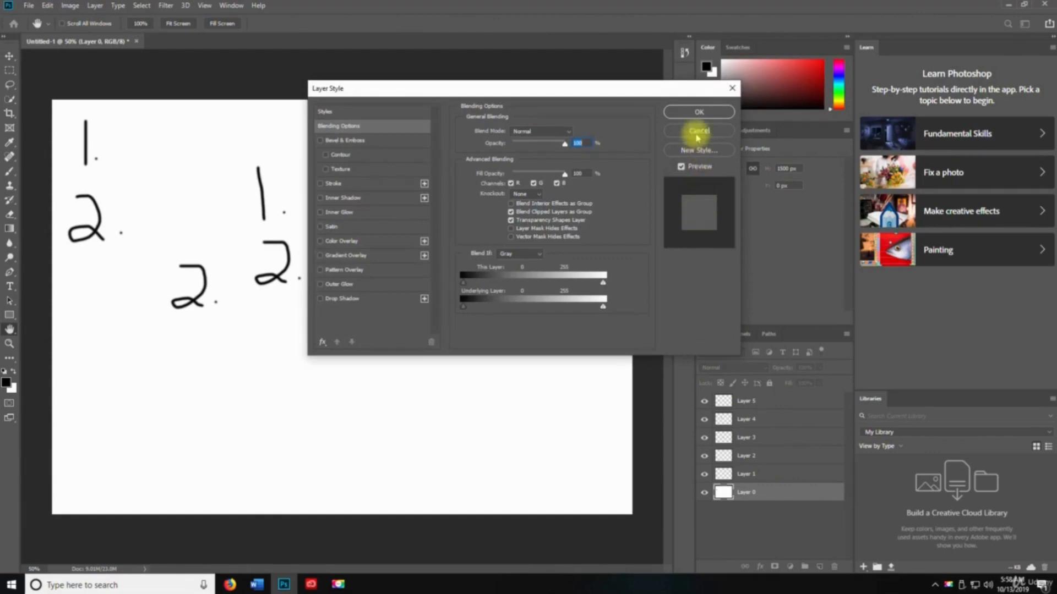
left_click(698, 132)
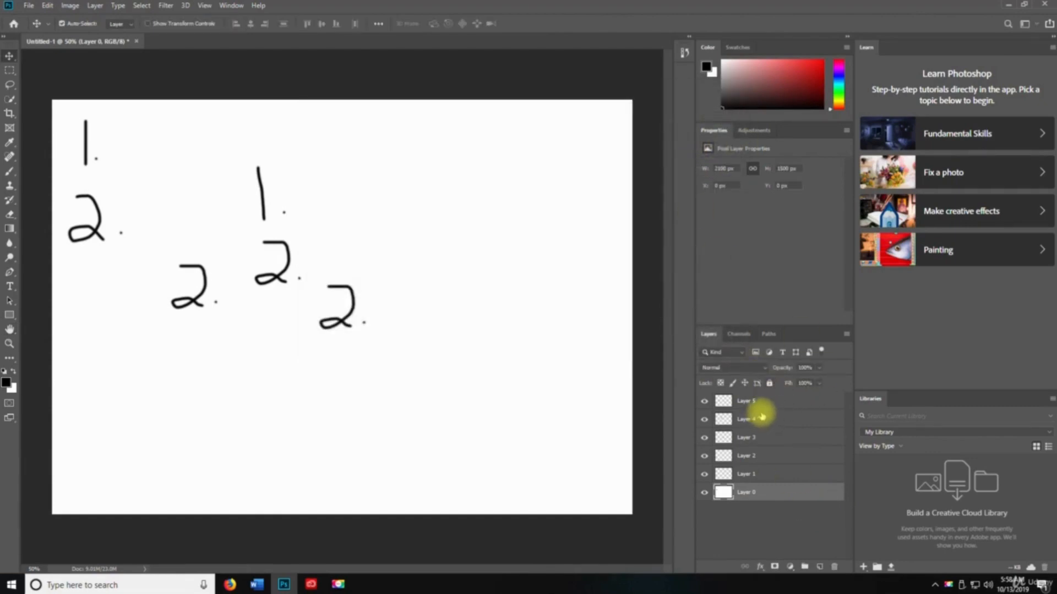
Lock Layer 1 completely and unlock it again, cancelling the Layer Style settings.
left_click(760, 473)
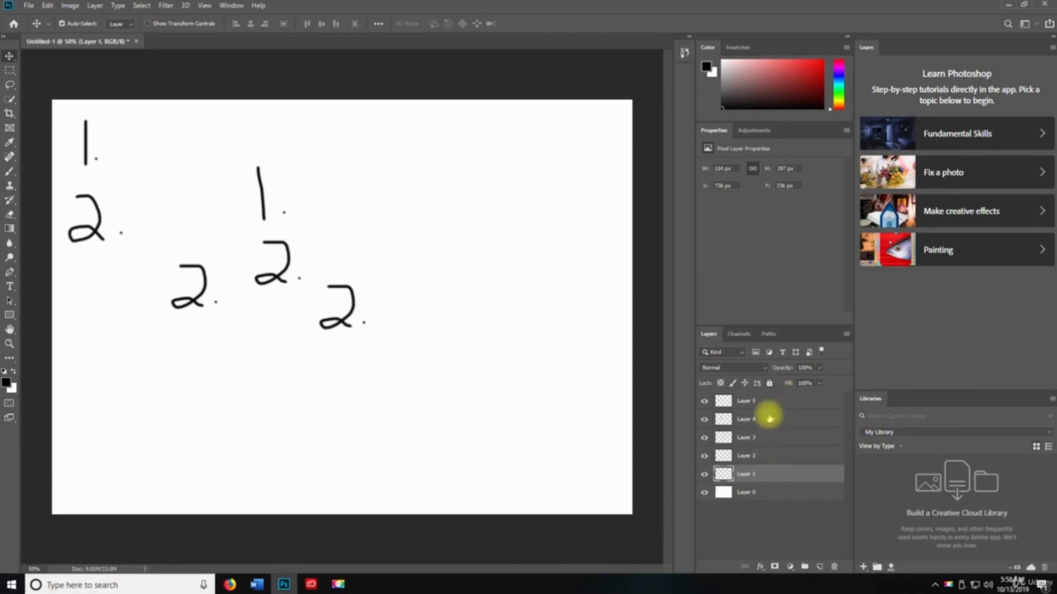
left_click(768, 386)
left_click(832, 477)
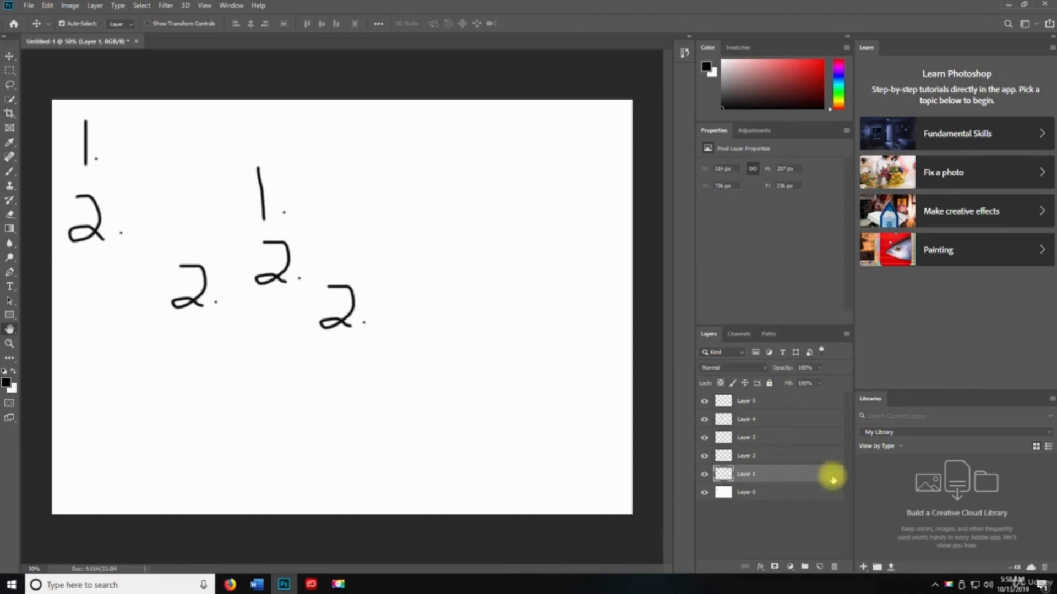
double_click(832, 476)
left_click(698, 134)
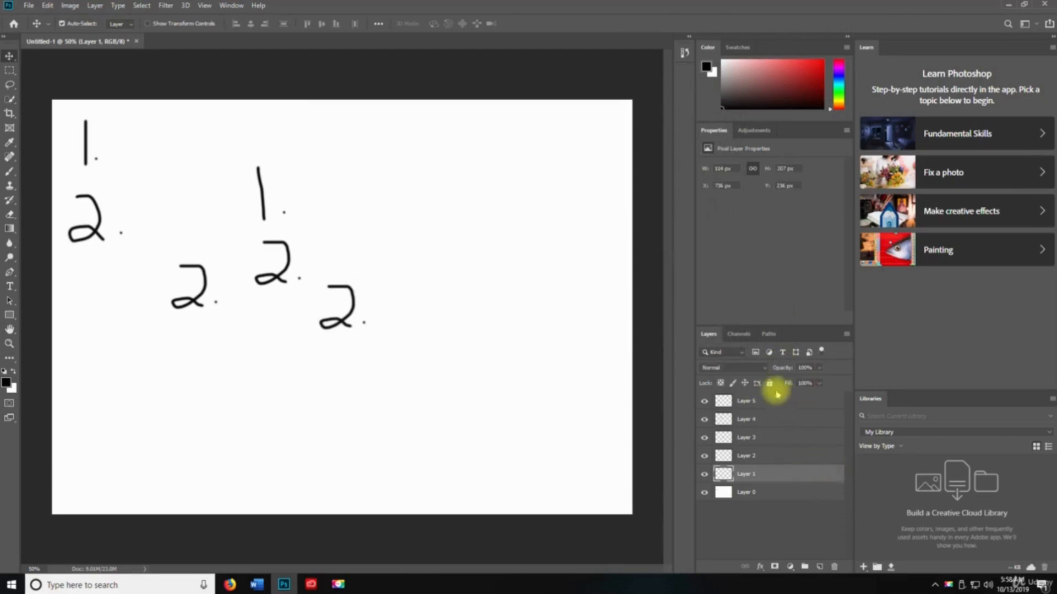
Review the Fill settings for Layer 0, switching the contents to Background Color and back to Foreground Color, and cancel the fill.
left_click(741, 500)
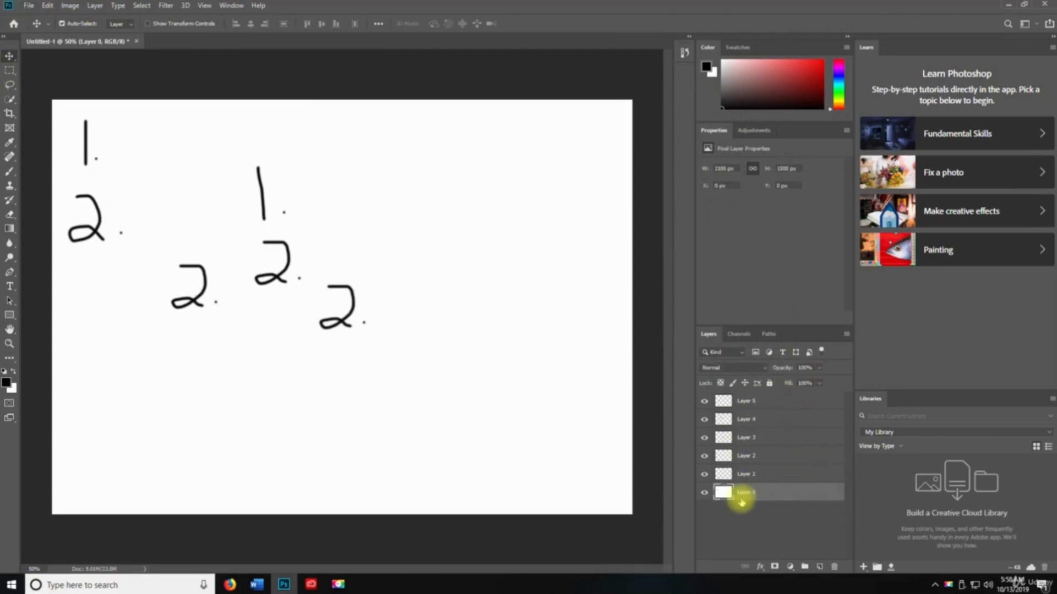
left_click(49, 7)
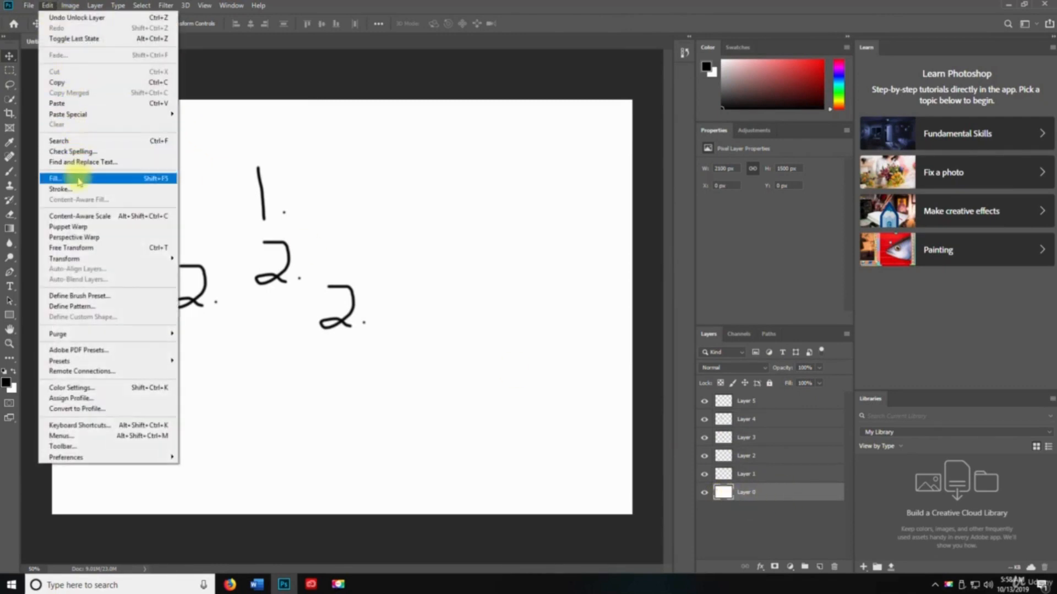
left_click(80, 179)
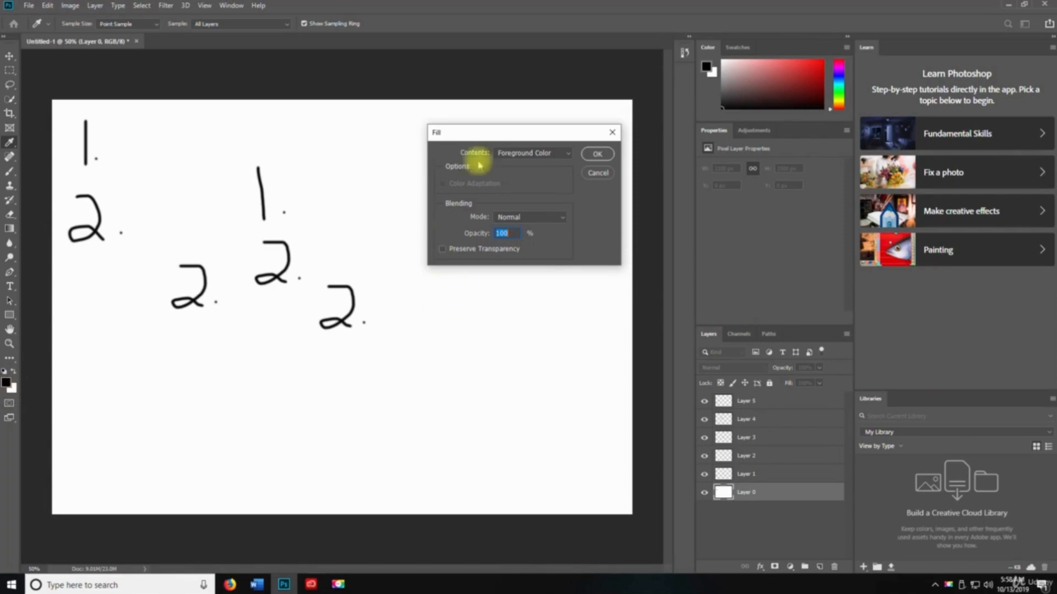
left_click(535, 154)
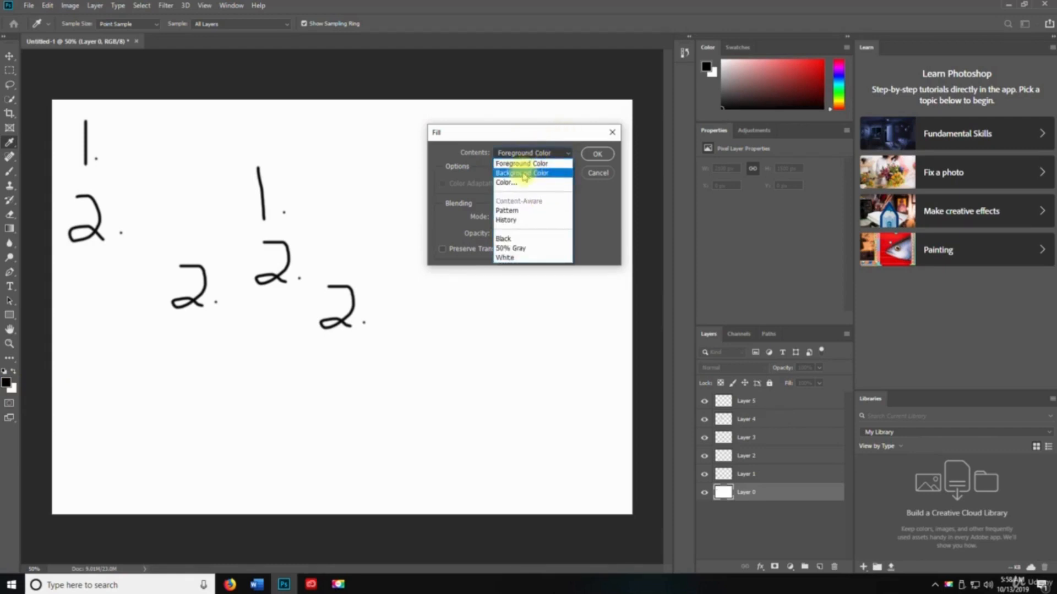
left_click(527, 173)
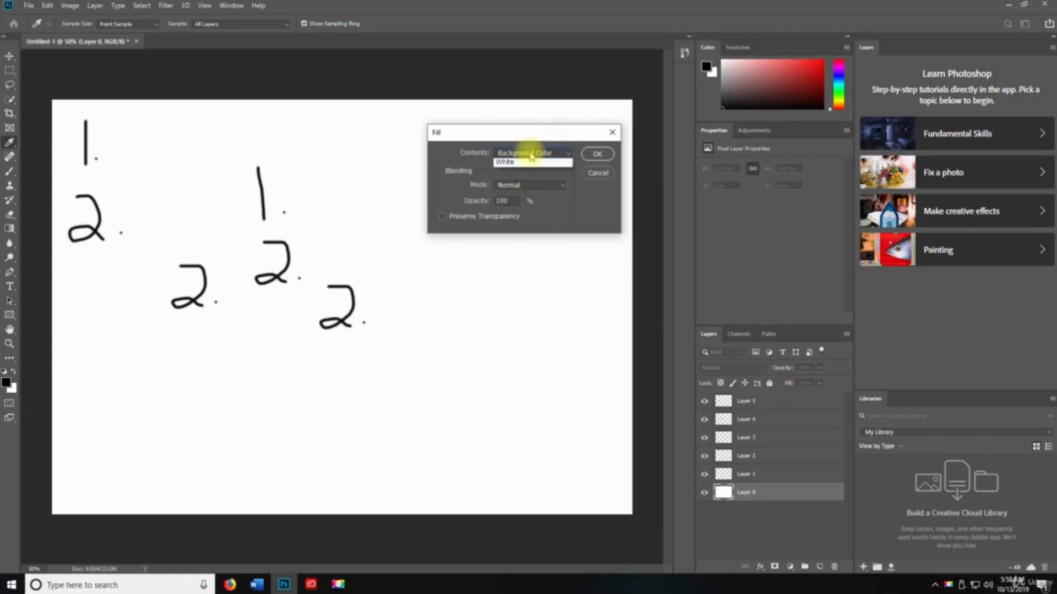
left_click(531, 154)
left_click(527, 163)
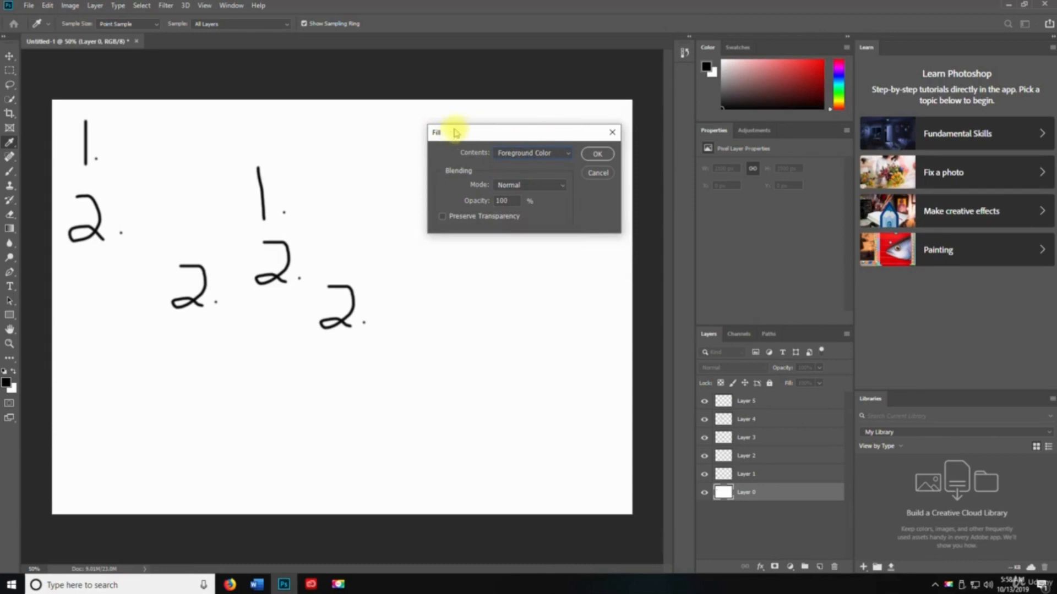
left_click_drag(456, 132, 415, 131)
left_click(566, 156)
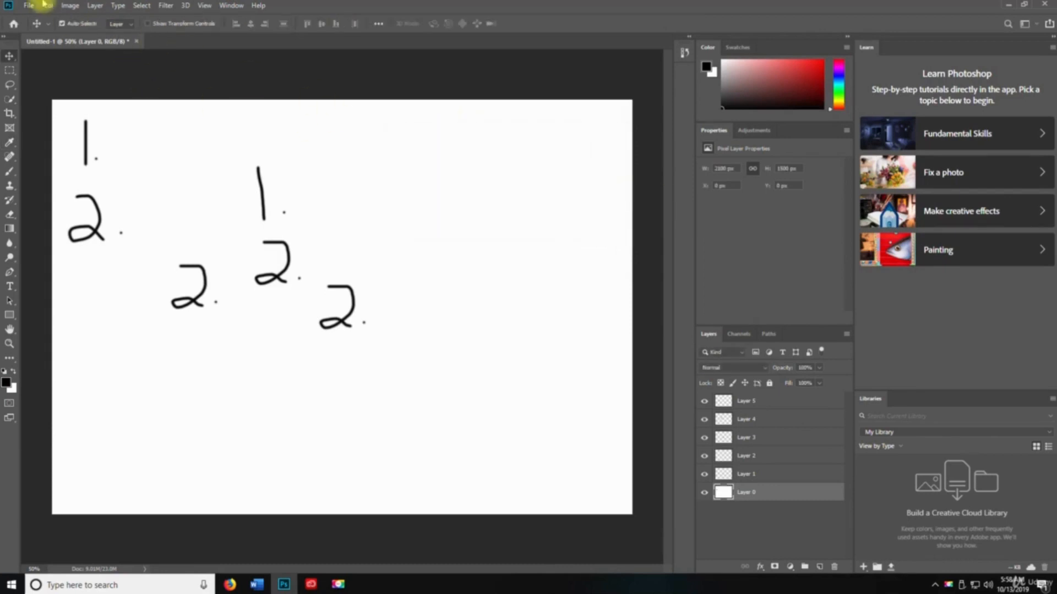
Review the Stroke settings for Layer 0 and its stroke color picker, and close them without adding a stroke.
left_click(48, 6)
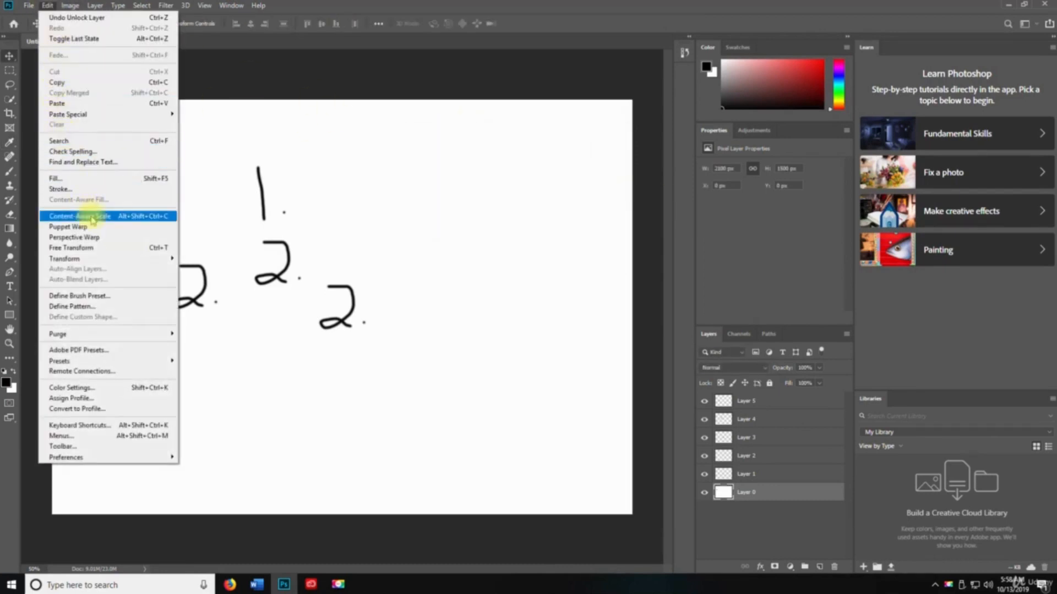
left_click(65, 189)
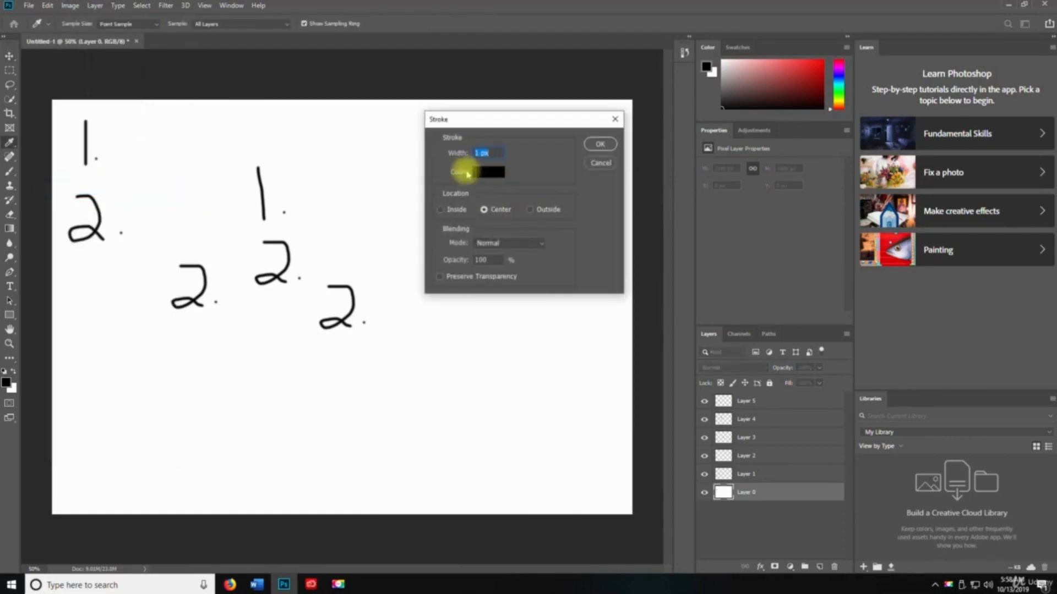
left_click(481, 175)
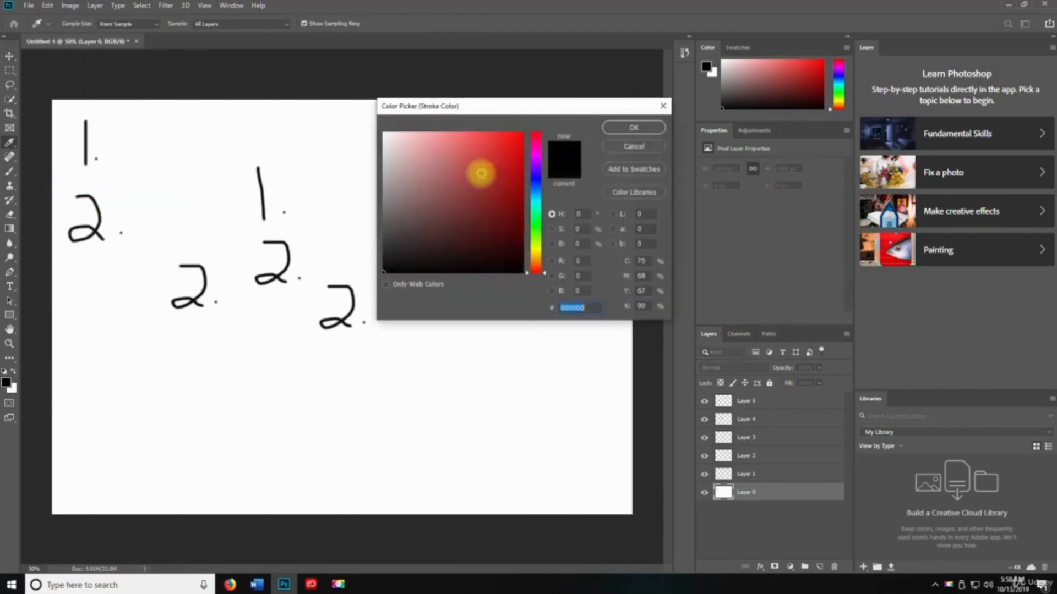
left_click(633, 127)
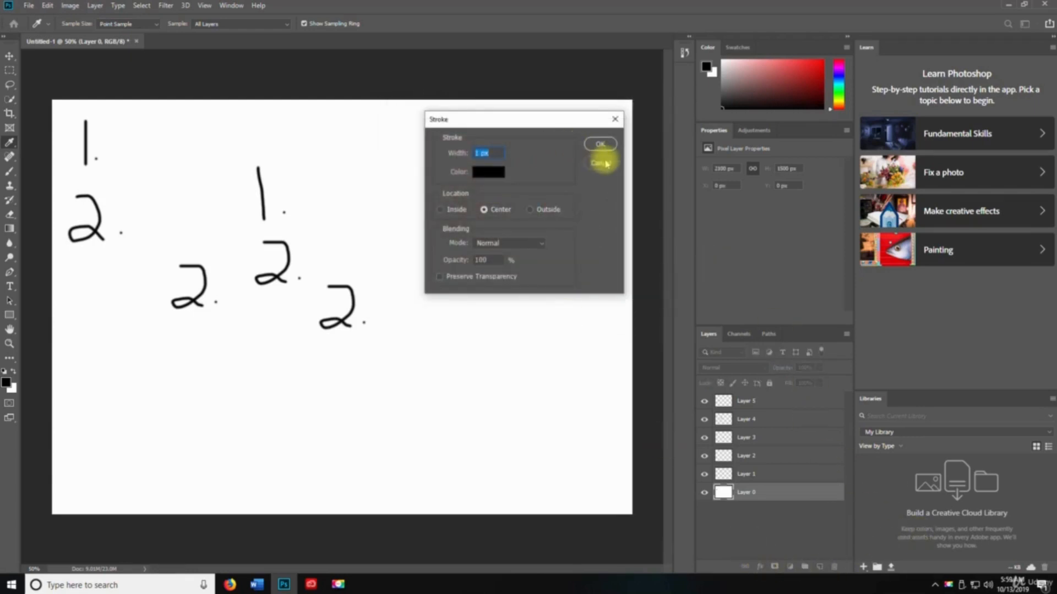
left_click(600, 144)
key("v")
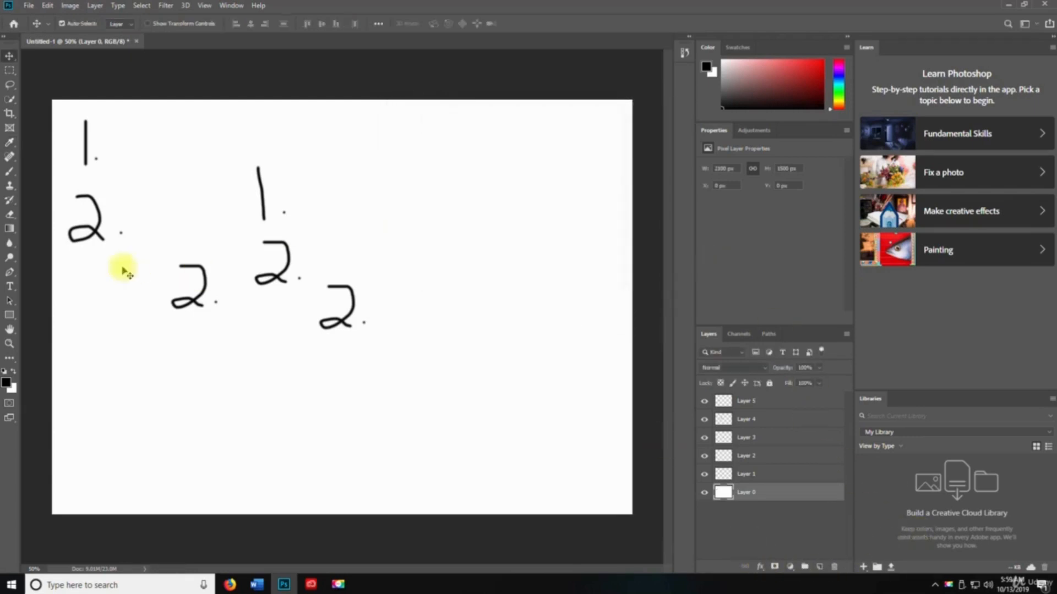
Try out a muted red and a muted purple as the foreground color, and cancel the color choice.
left_click(7, 383)
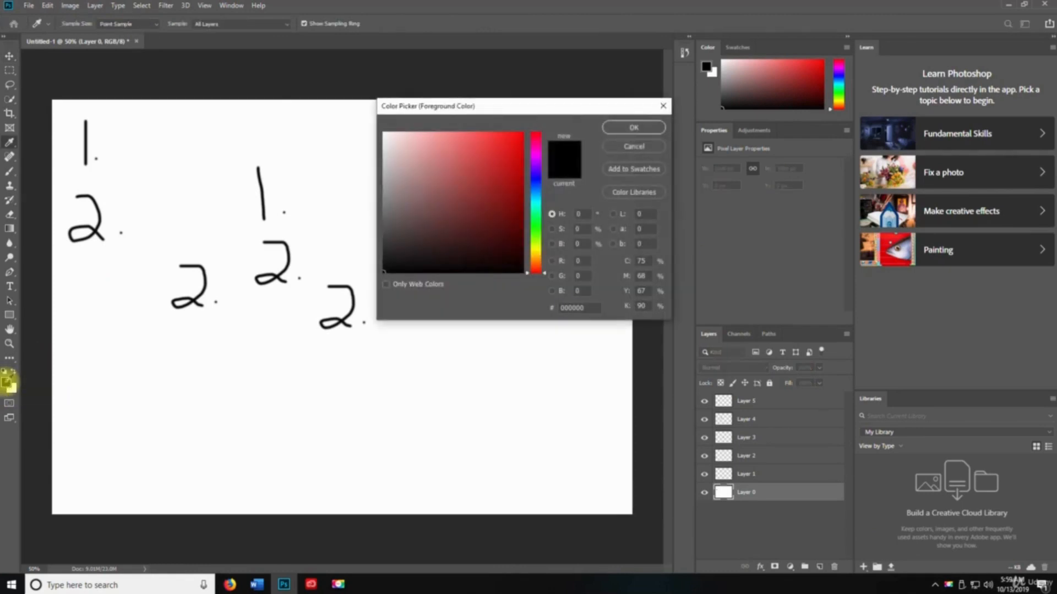
left_click(475, 143)
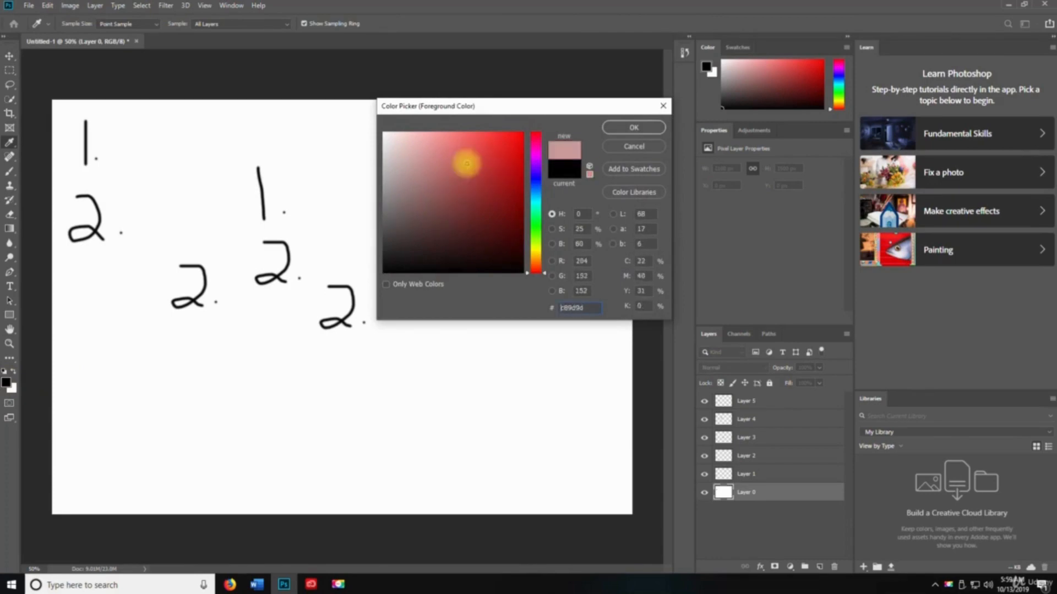
left_click_drag(466, 163, 433, 185)
left_click_drag(532, 197, 533, 213)
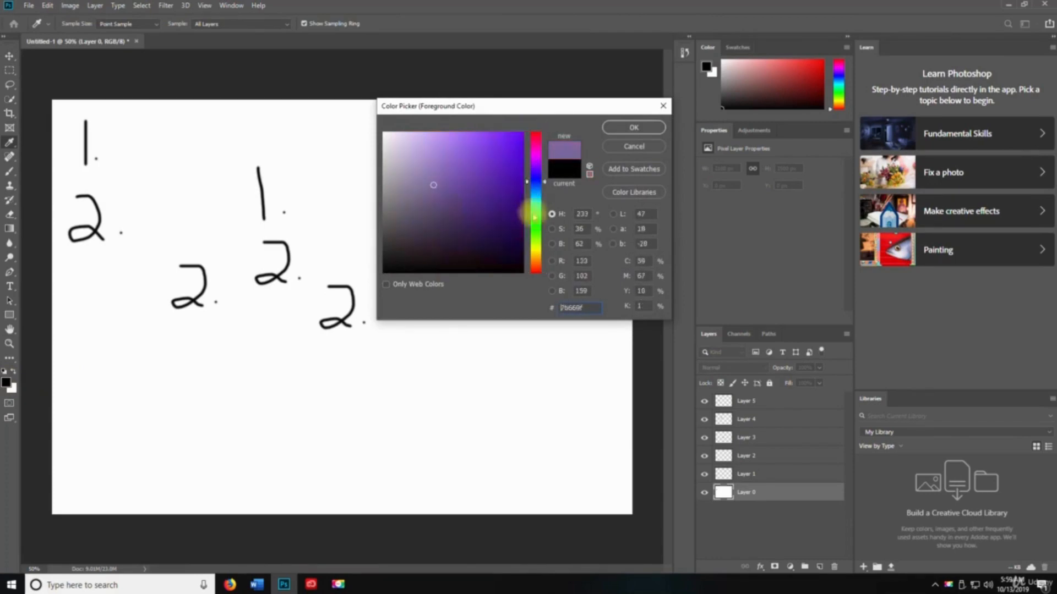
left_click(627, 131)
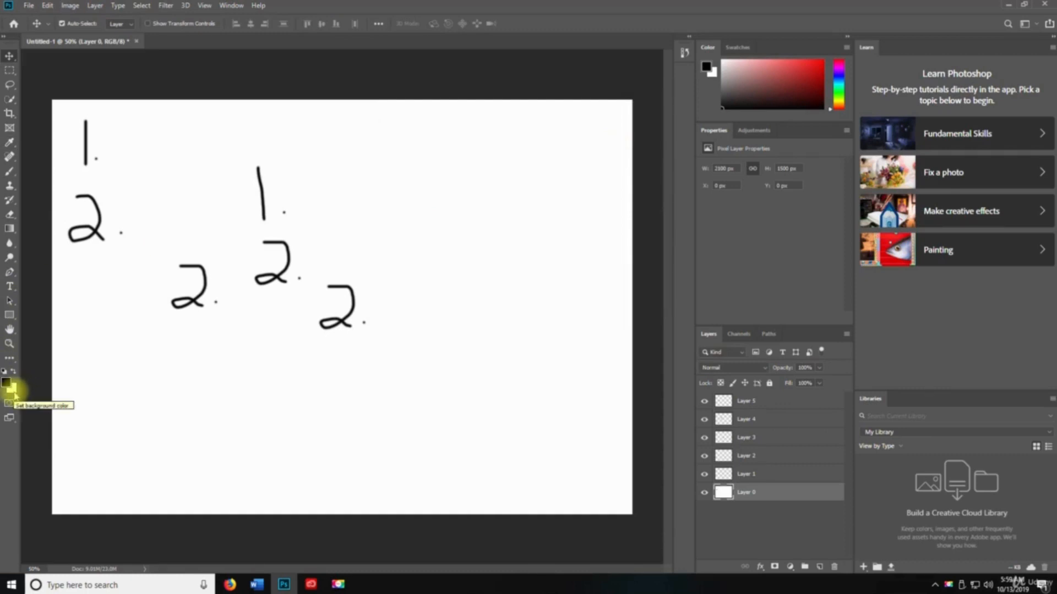
Try out a muted reddish brown as the background color, cancel it, and try swapping the foreground and background colors.
left_click(12, 389)
left_click_drag(479, 210, 439, 243)
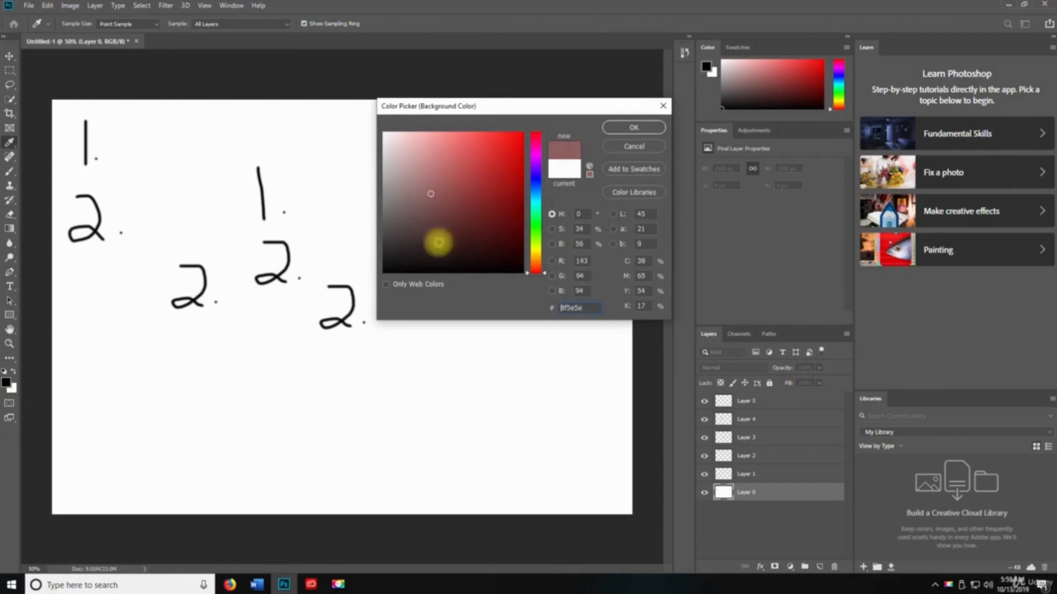
left_click(634, 150)
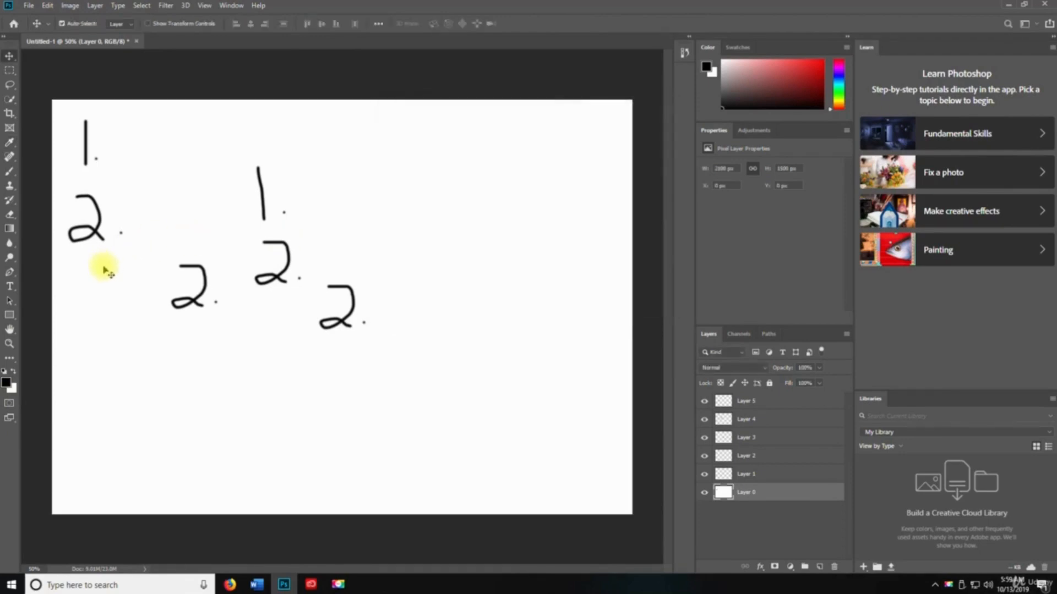
left_click(14, 373)
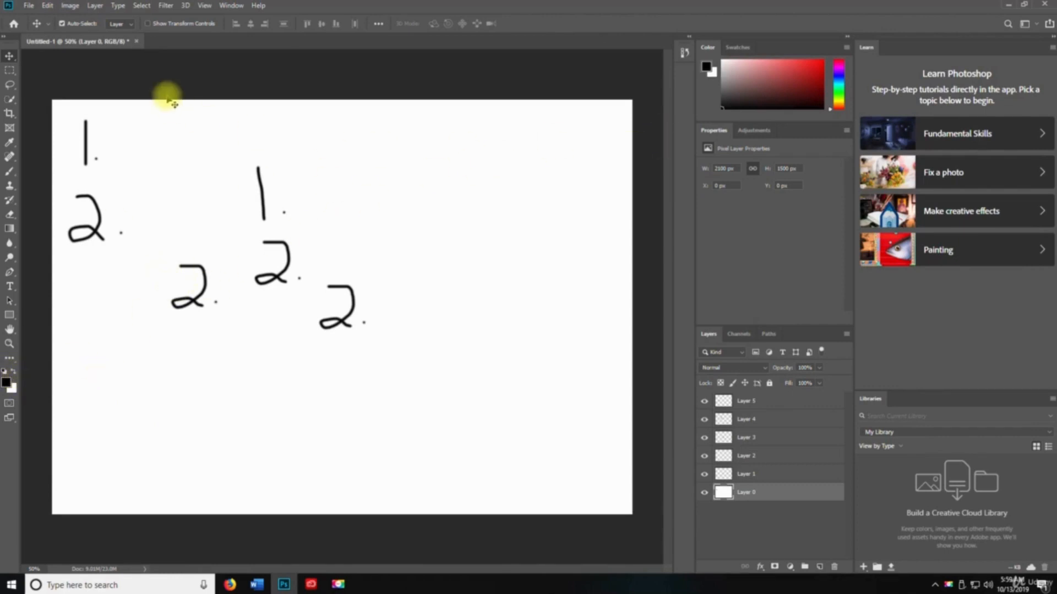
Try scaling Layer 0 from its upper-left corner with Free Transform, undo the oversized scaling, and restore the layer to the full canvas.
left_click(48, 5)
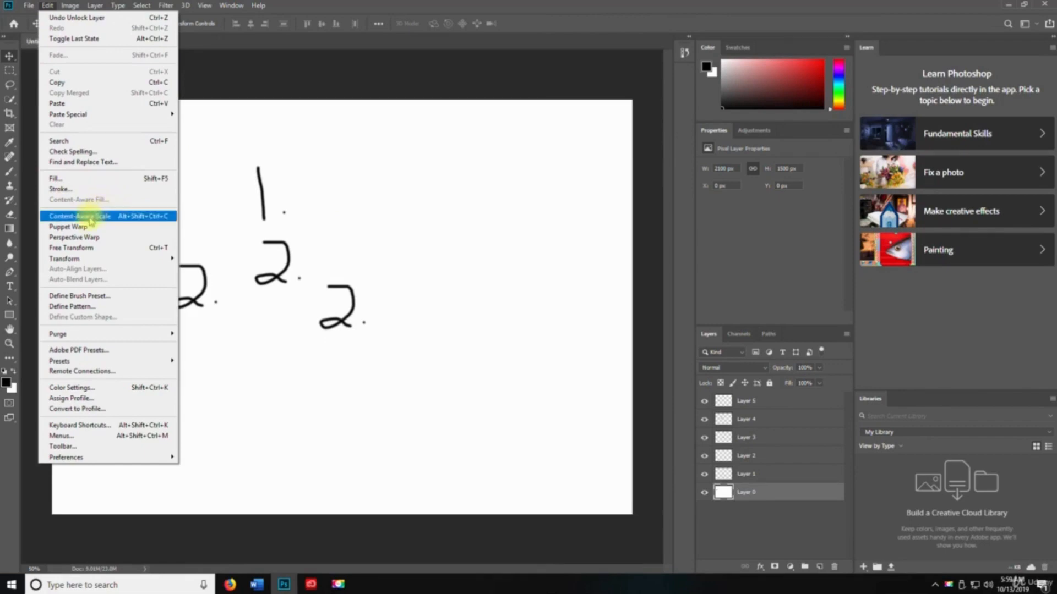
left_click(90, 250)
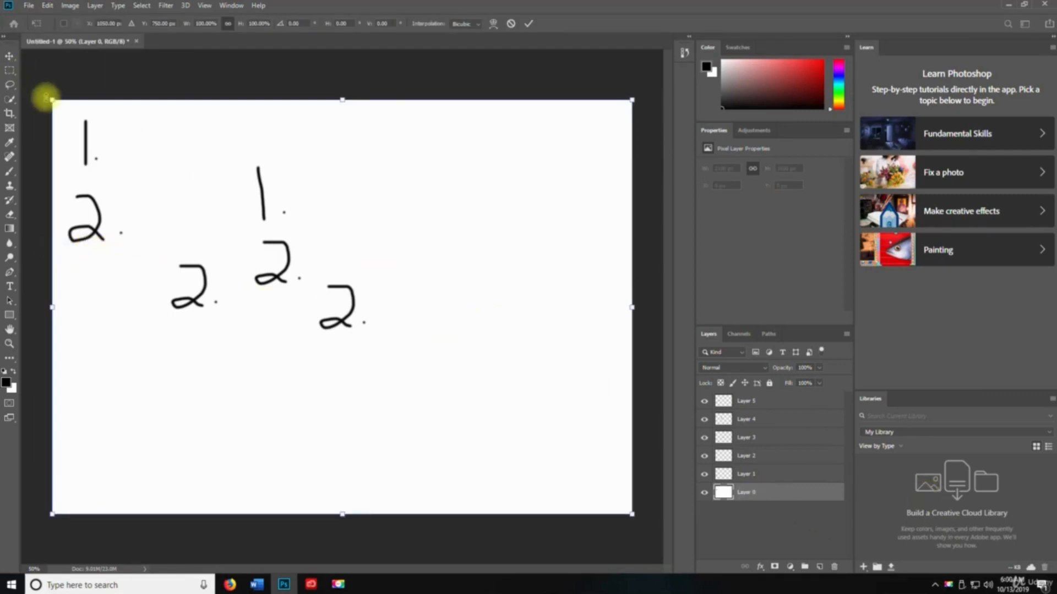
left_click_drag(51, 100, 217, 182)
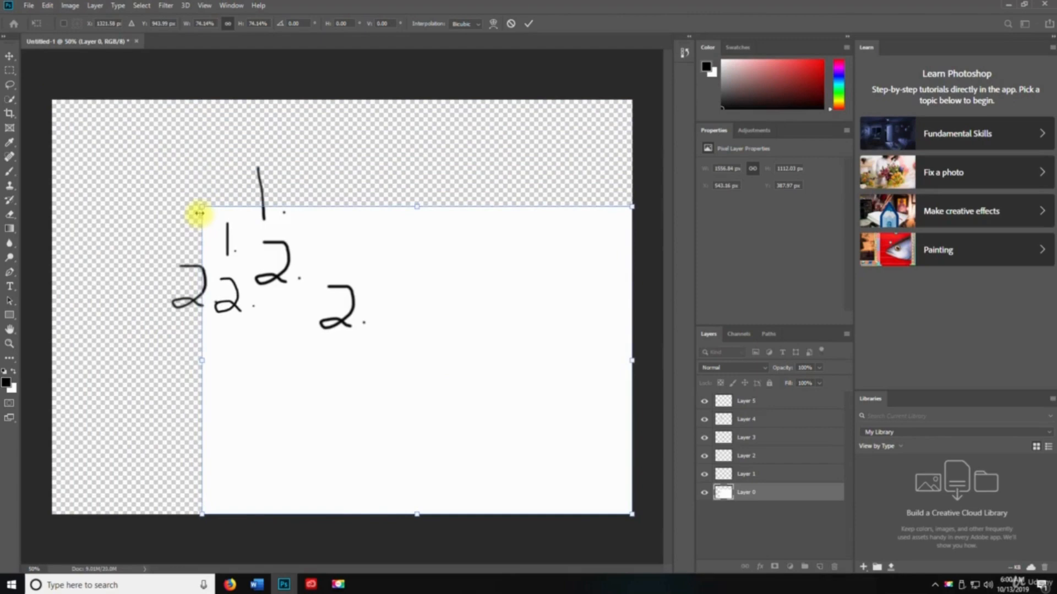
left_click_drag(202, 207, 1, 1)
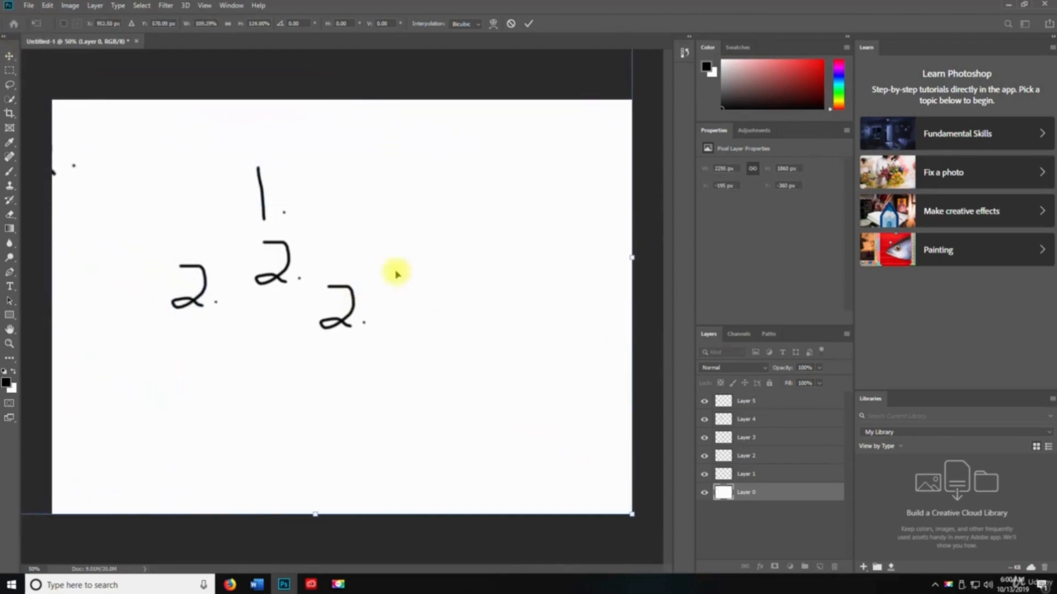
key("ctrl+z")
left_click_drag(205, 208, 51, 99)
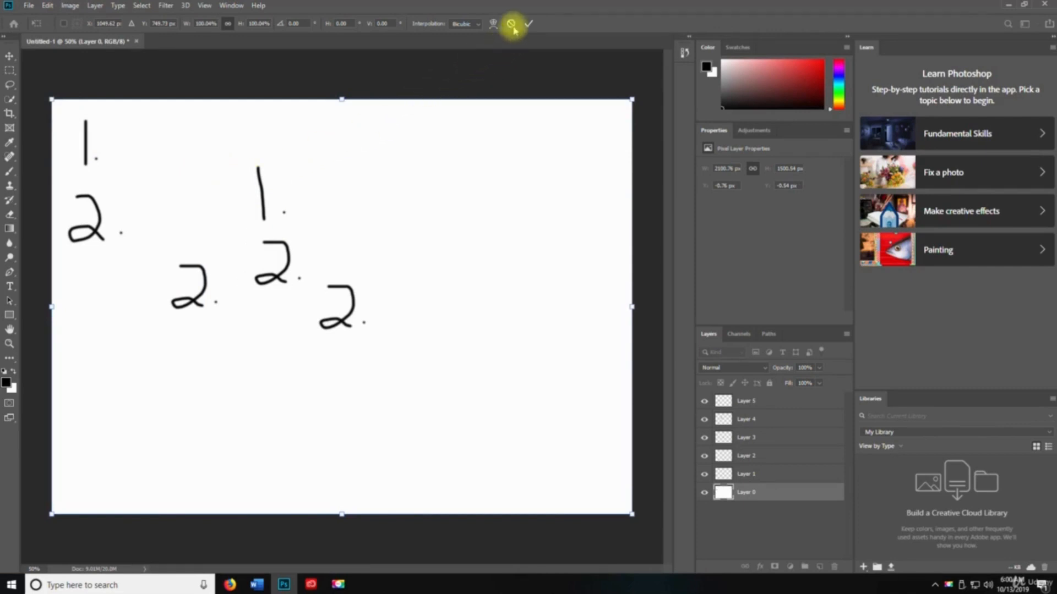
key("Return")
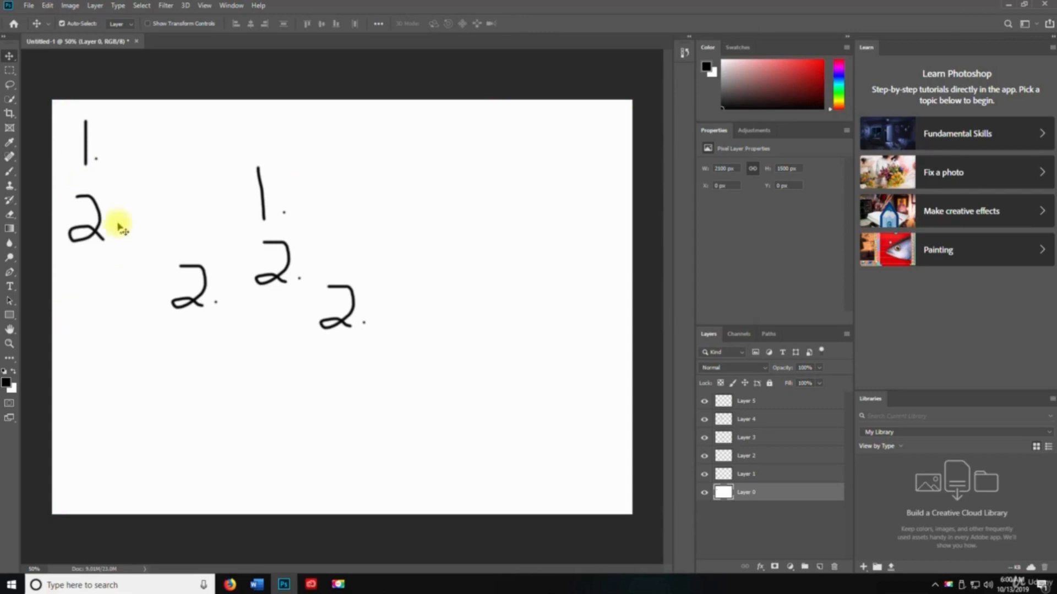
Flip Layer 0 vertically with the Transform command.
left_click(48, 6)
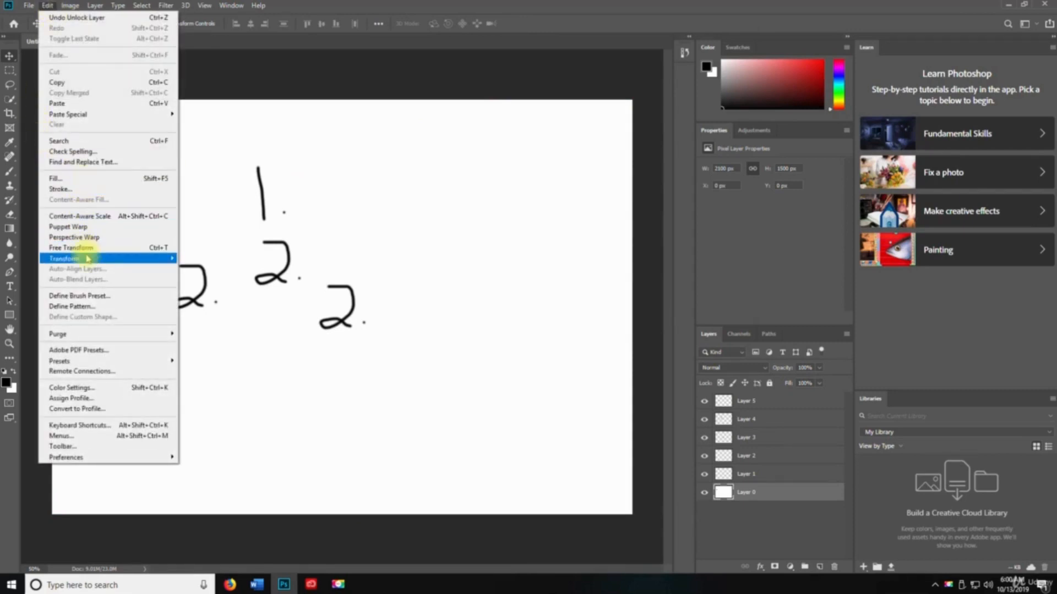
mouse_move(87, 258)
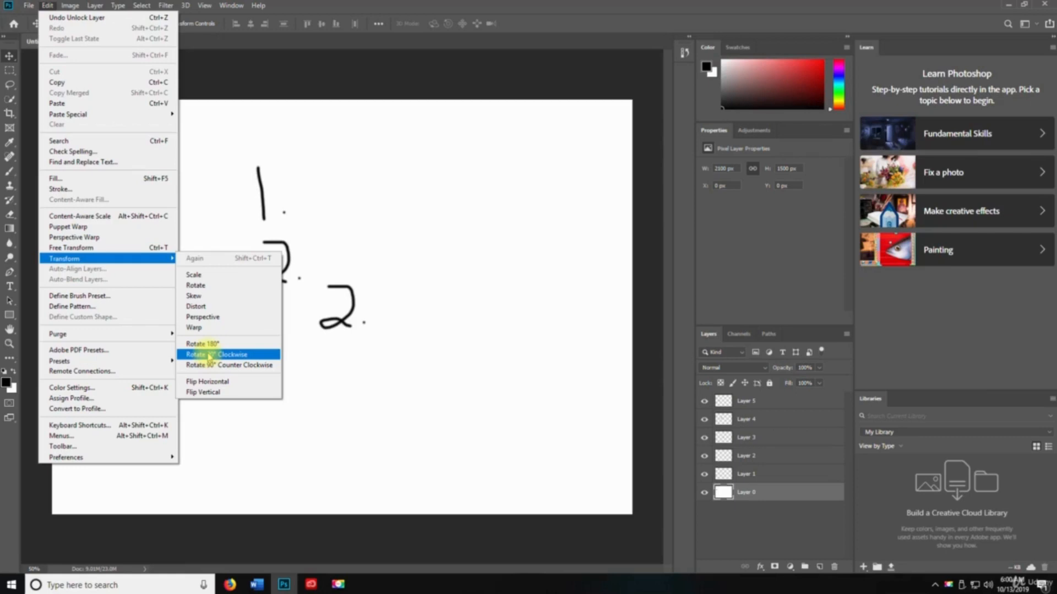
left_click(226, 393)
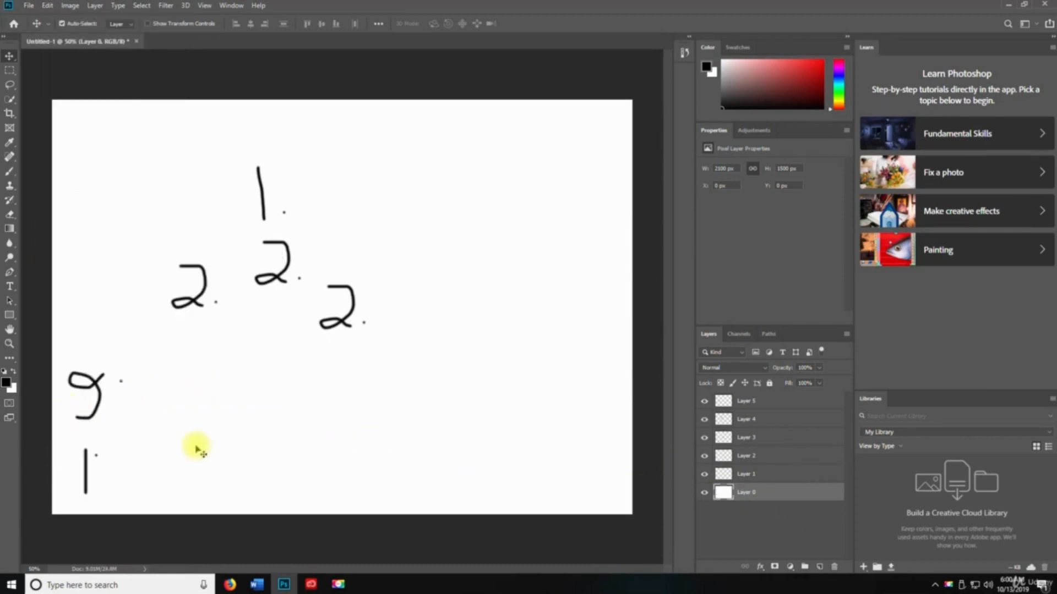
Skew the number 1. on Layer 1 by pulling its lower-right corner to the right until the layer is 325 px wide.
left_click(776, 474)
left_click(51, 7)
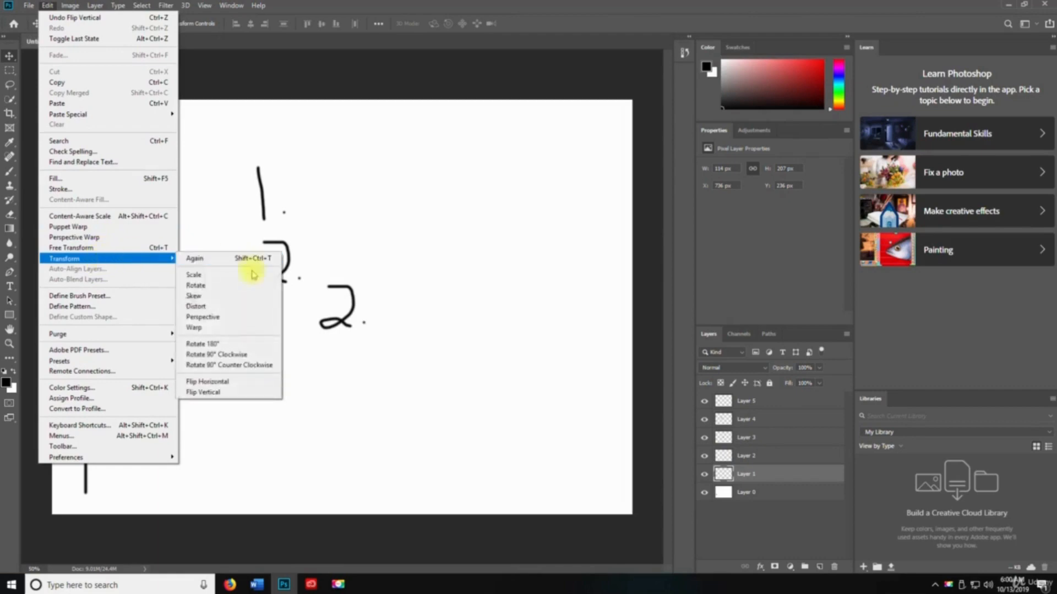
left_click(236, 295)
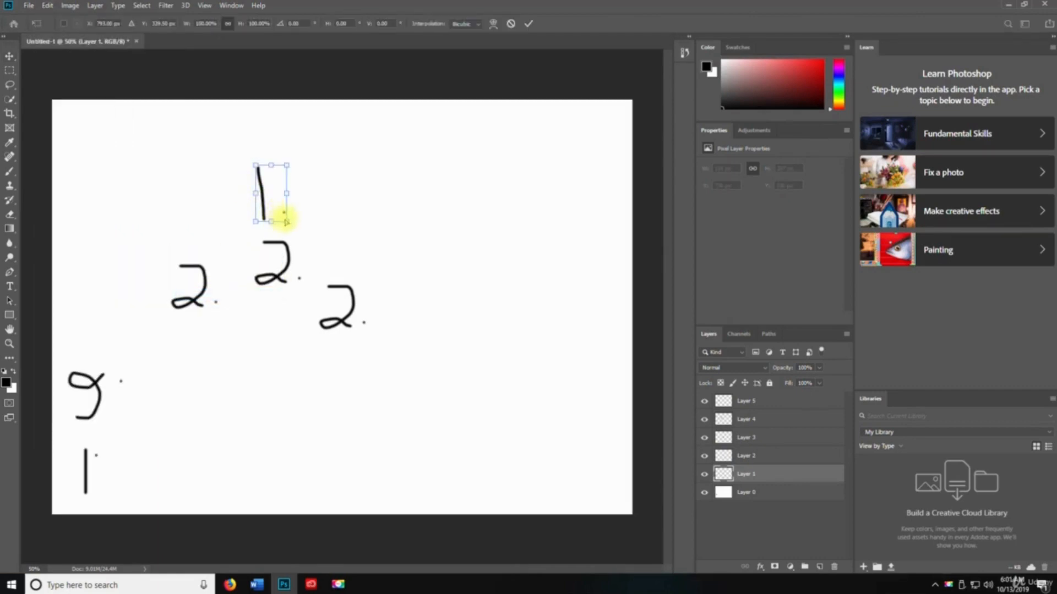
left_click_drag(286, 222, 387, 222)
key("Return")
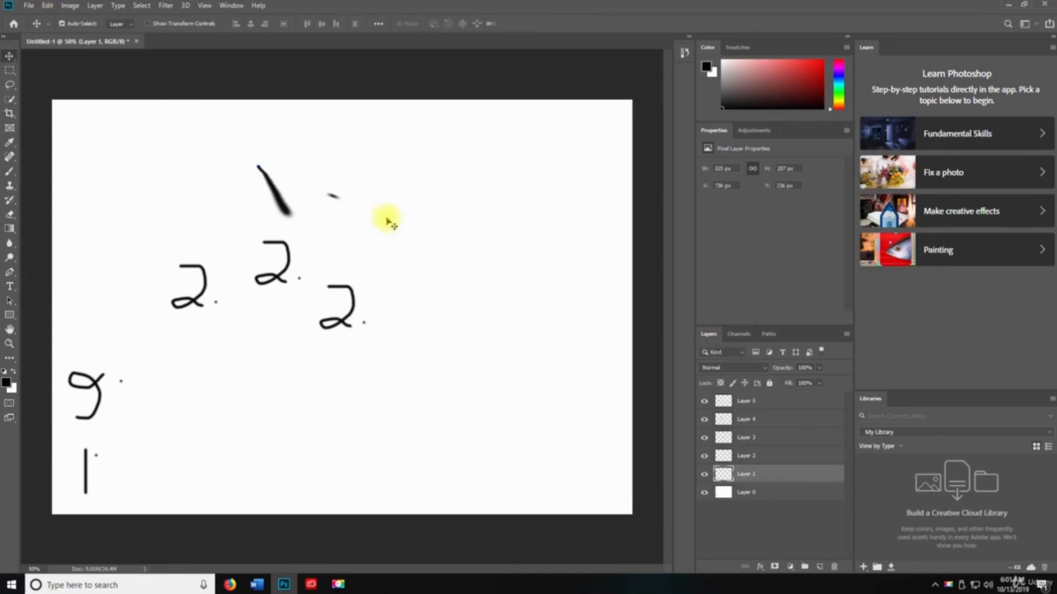
Try to rotate Layer 2 by 90° clockwise, and try Free Transform on the same layer.
left_click(47, 7)
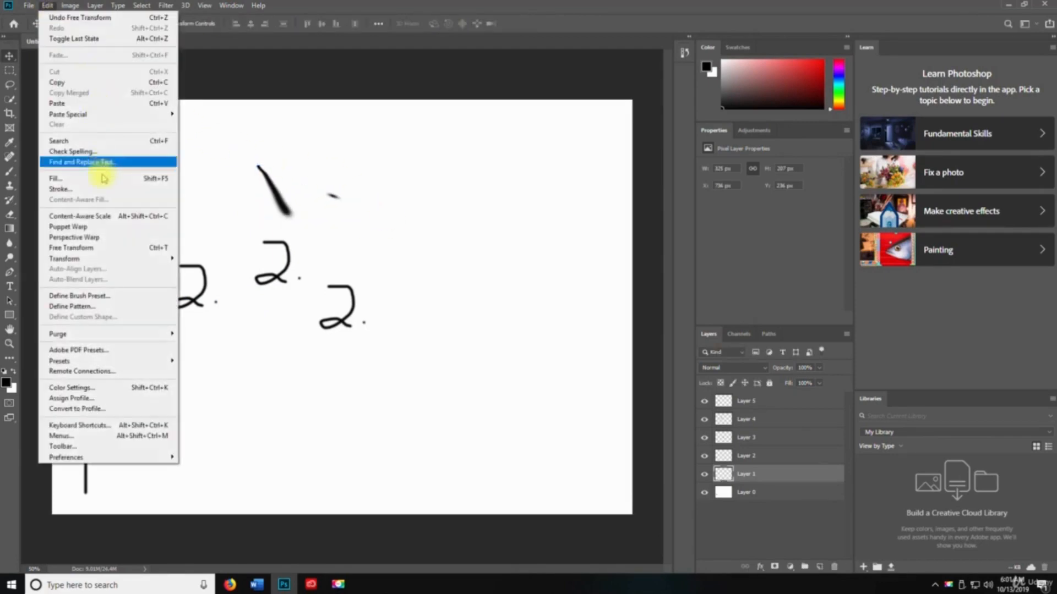
left_click(754, 436)
left_click(759, 458)
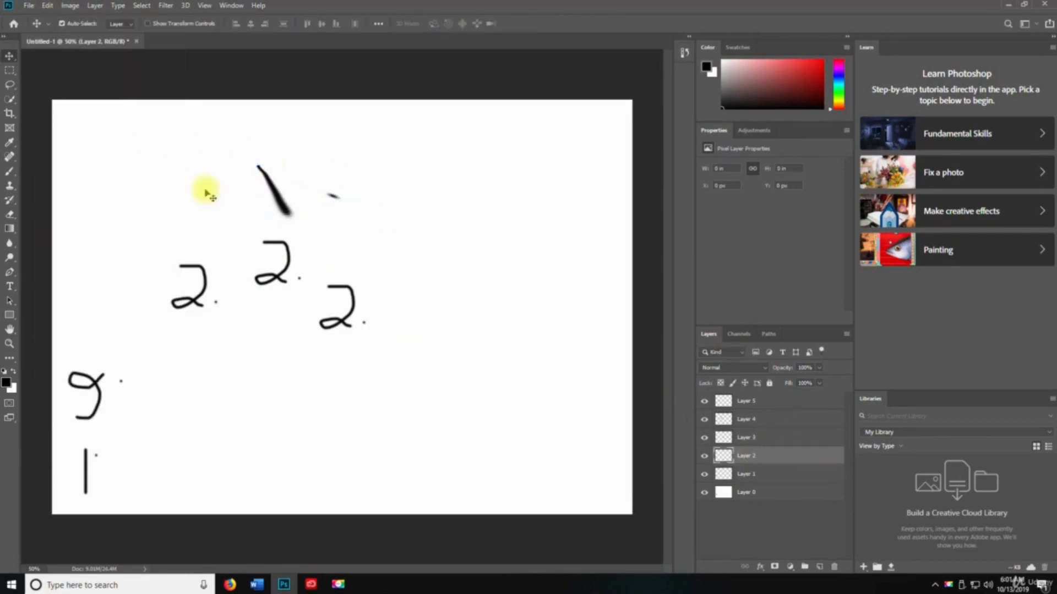
left_click(48, 6)
key("space")
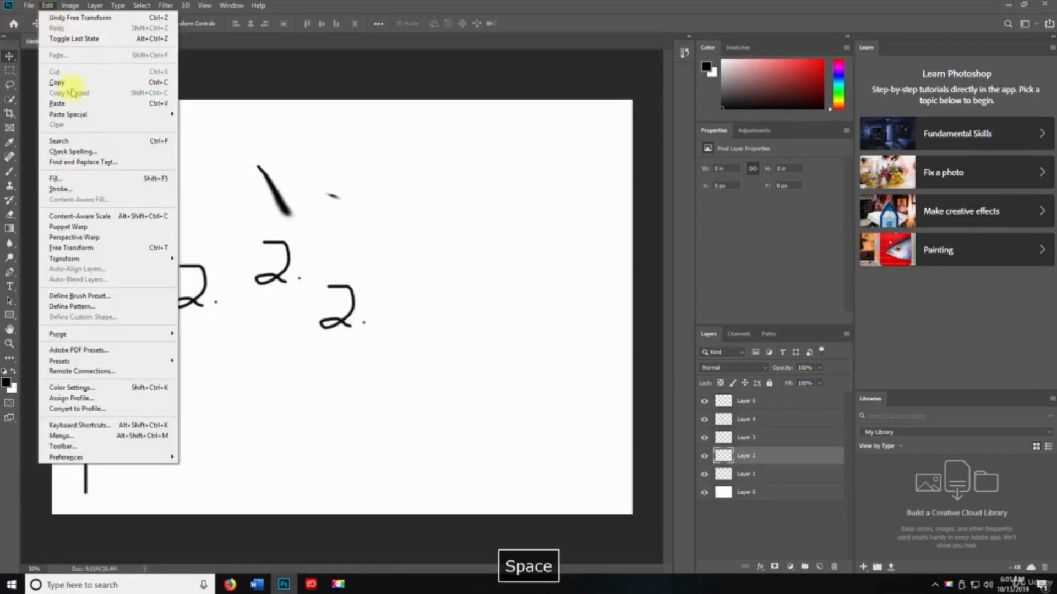
mouse_move(114, 259)
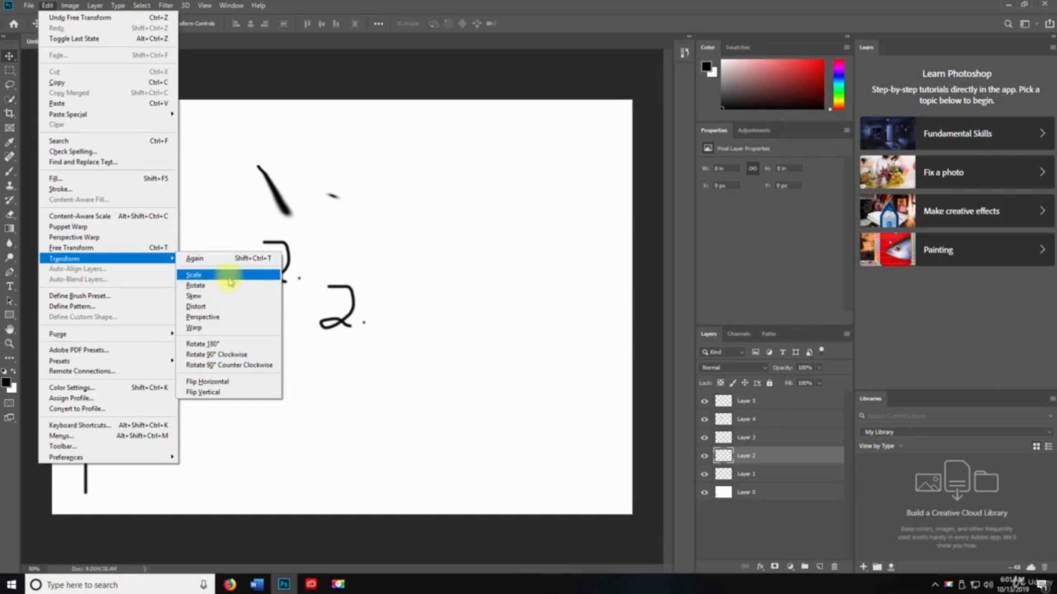
left_click(222, 355)
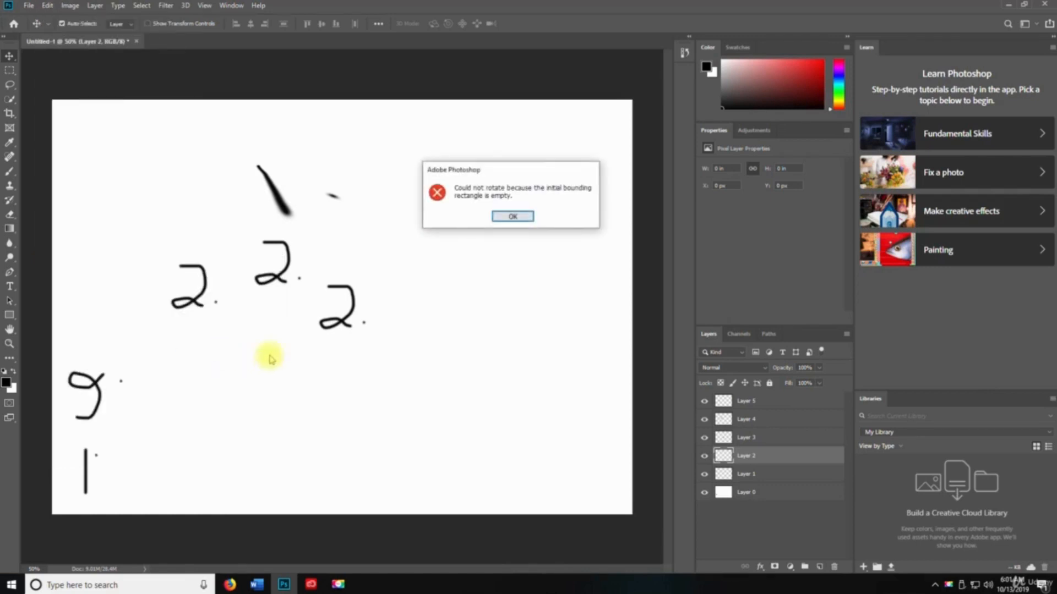
left_click(511, 222)
key("ctrl+t")
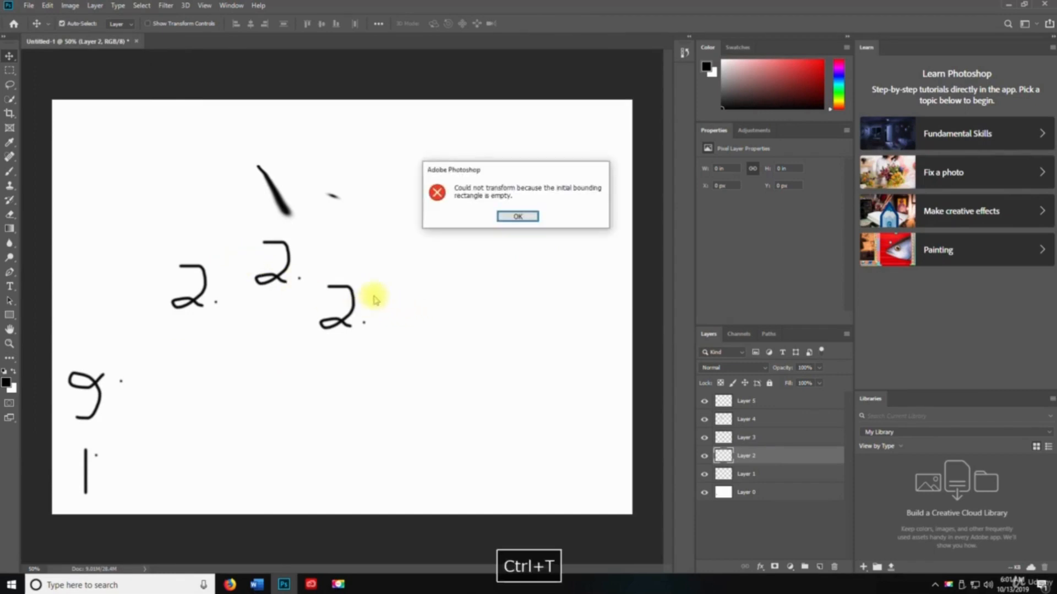
left_click(510, 223)
Rotate the number 2. on Layer 3 by 90° clockwise and apply the transformation.
left_click(746, 437)
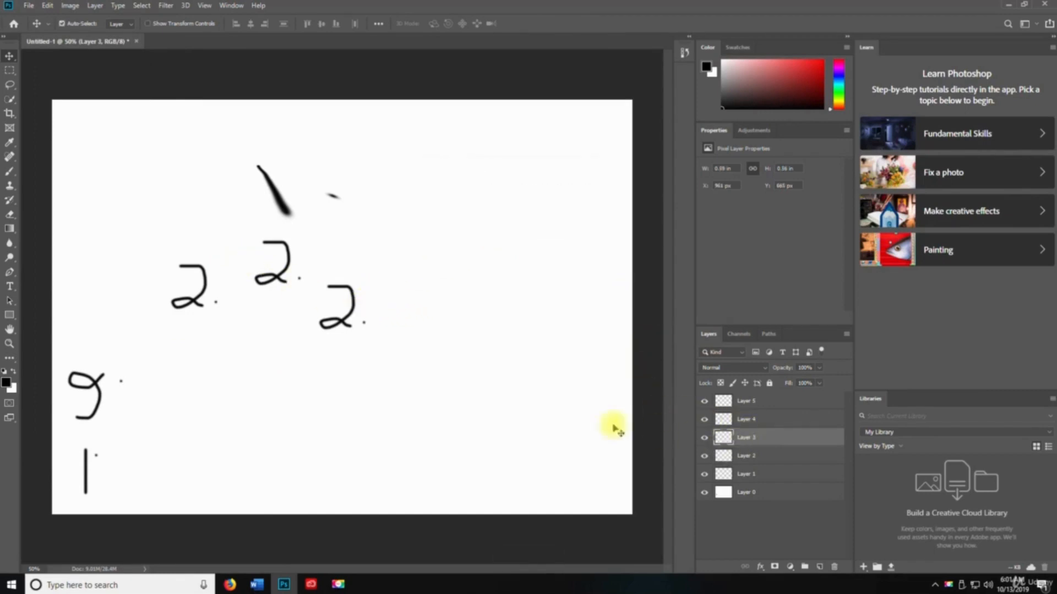
key("ctrl+t")
left_click(47, 5)
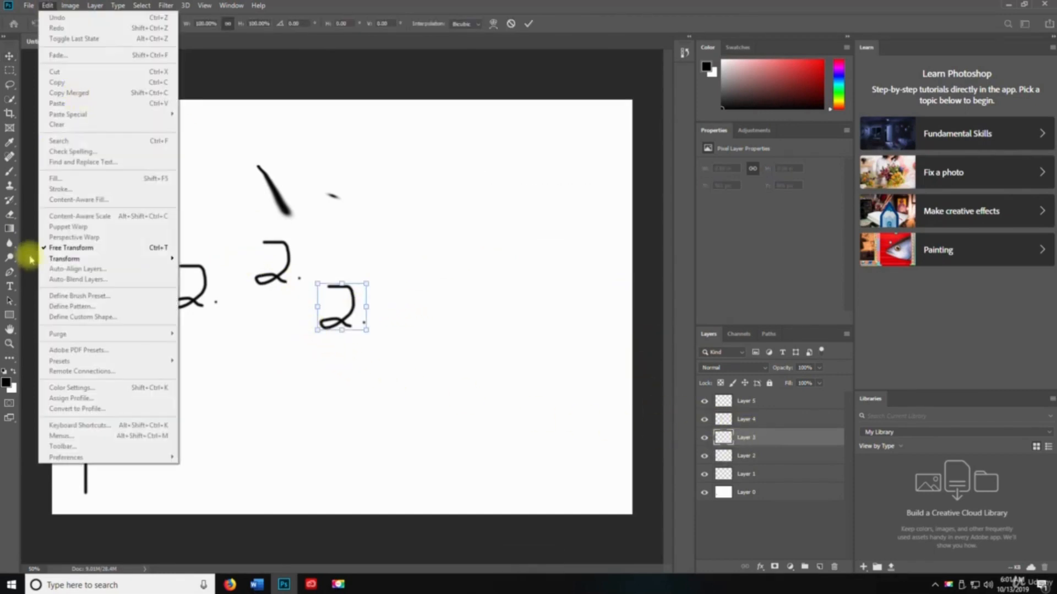
mouse_move(94, 262)
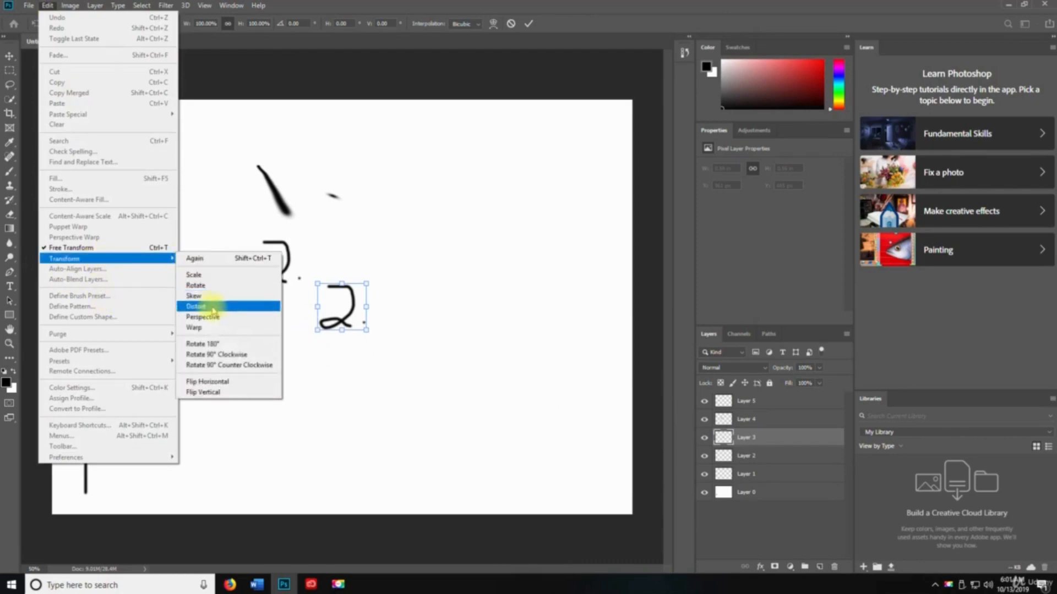
left_click(216, 355)
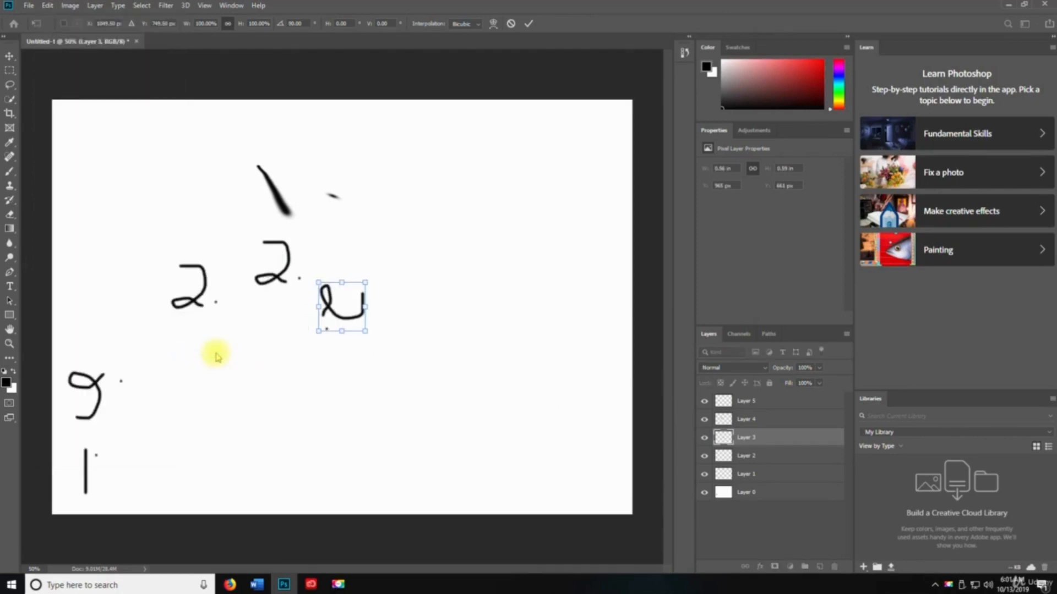
key("Return")
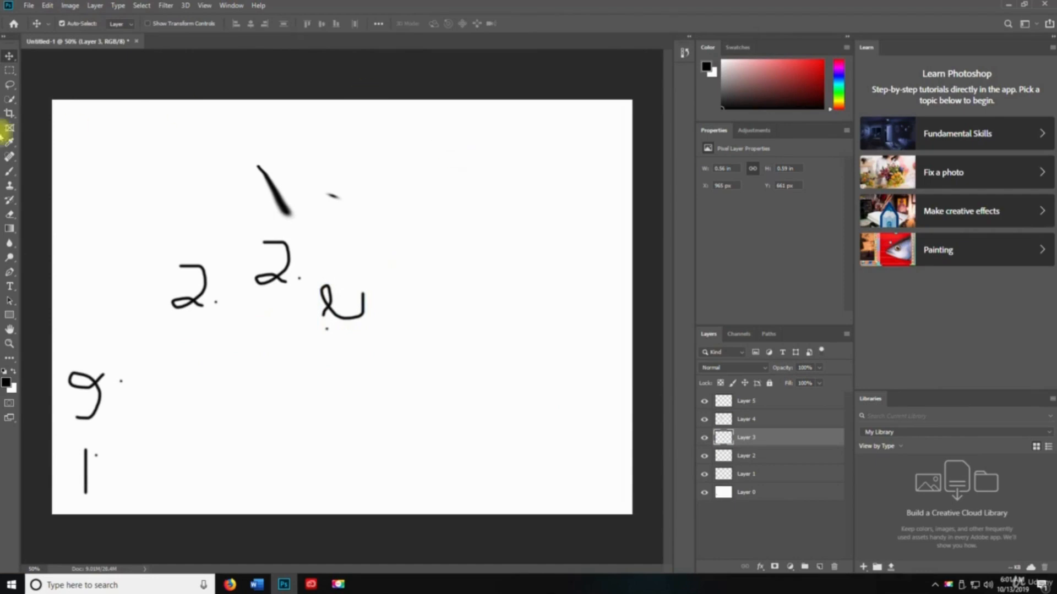
Open the keyboard shortcut settings and enlarge the dialog to show more of the command list.
left_click(48, 6)
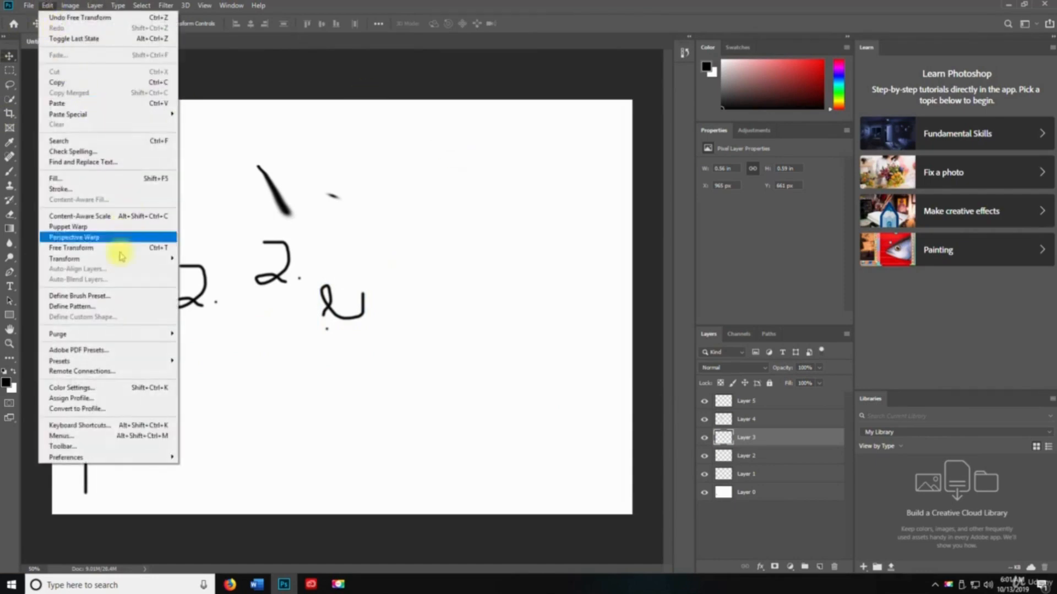
mouse_move(117, 260)
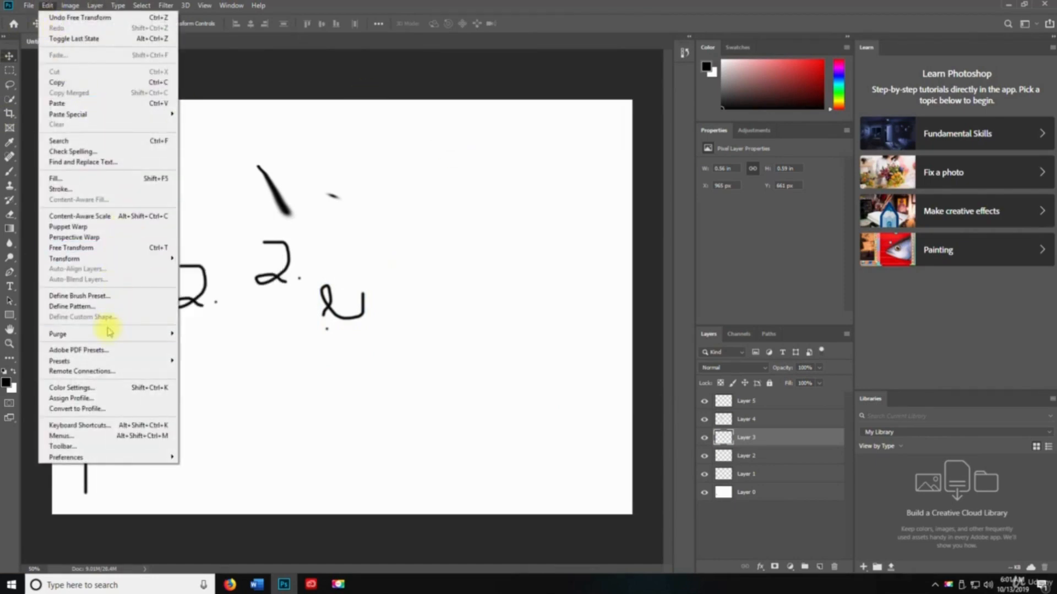
mouse_move(109, 335)
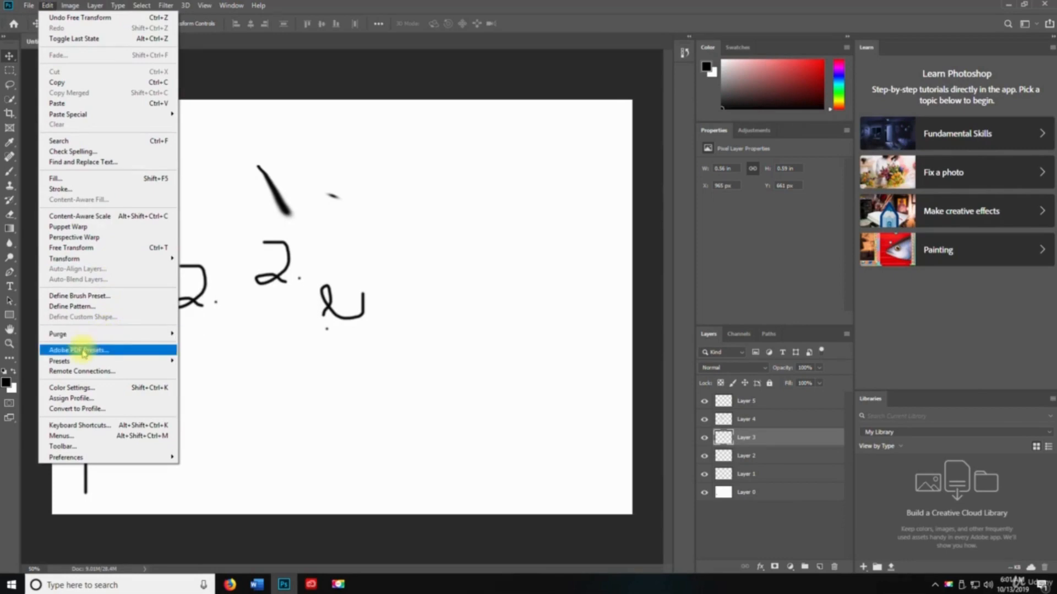
mouse_move(86, 366)
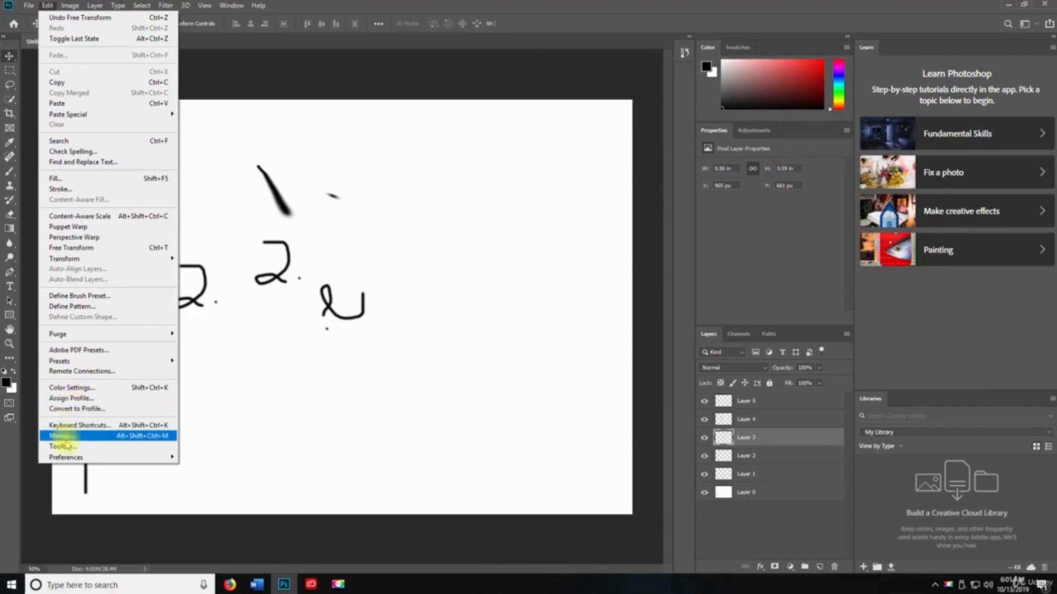
mouse_move(67, 461)
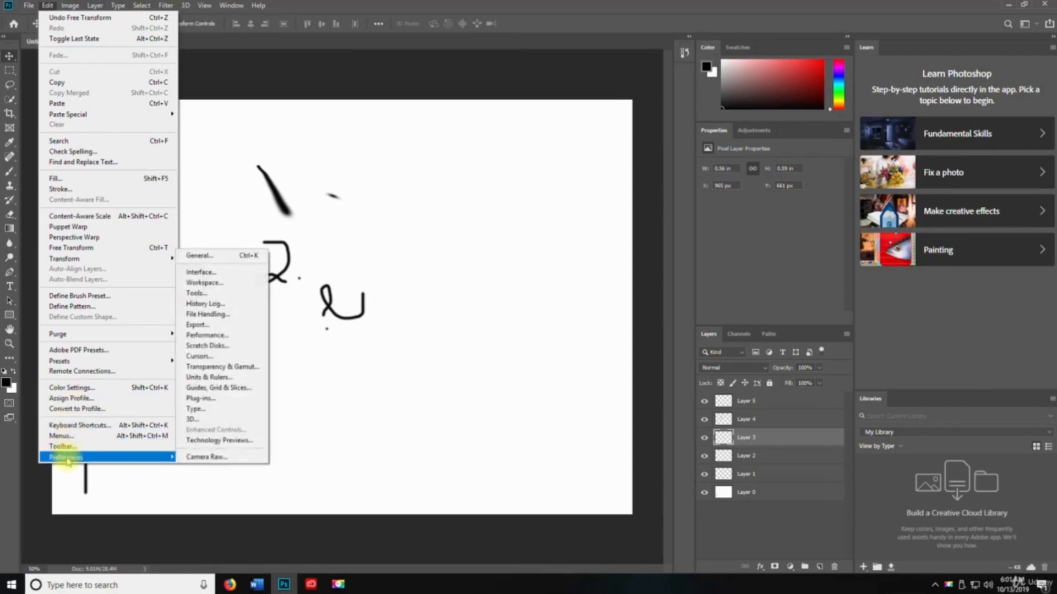
left_click(77, 426)
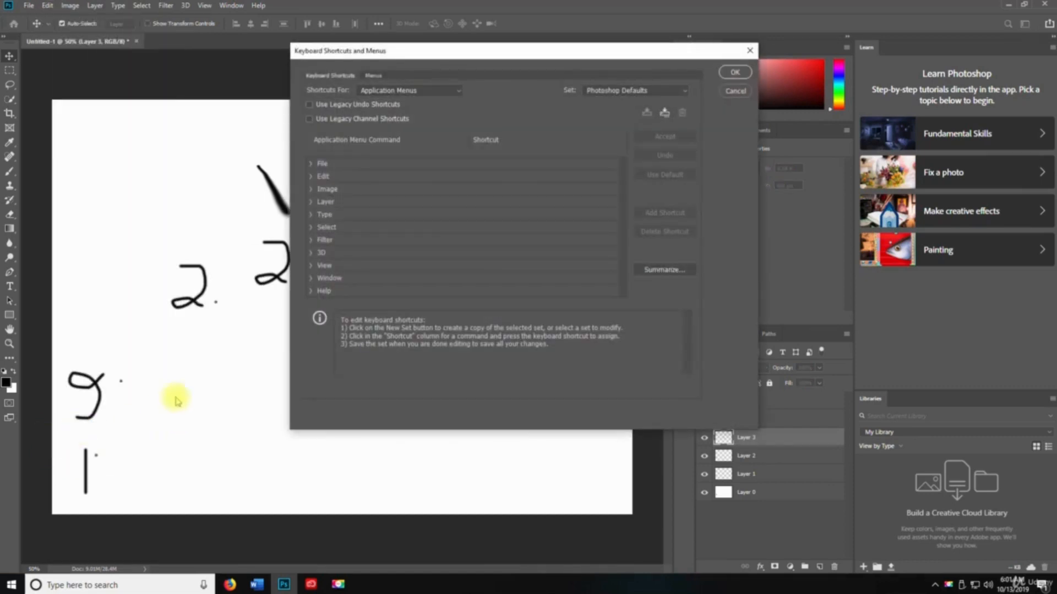
left_click_drag(365, 51, 151, 43)
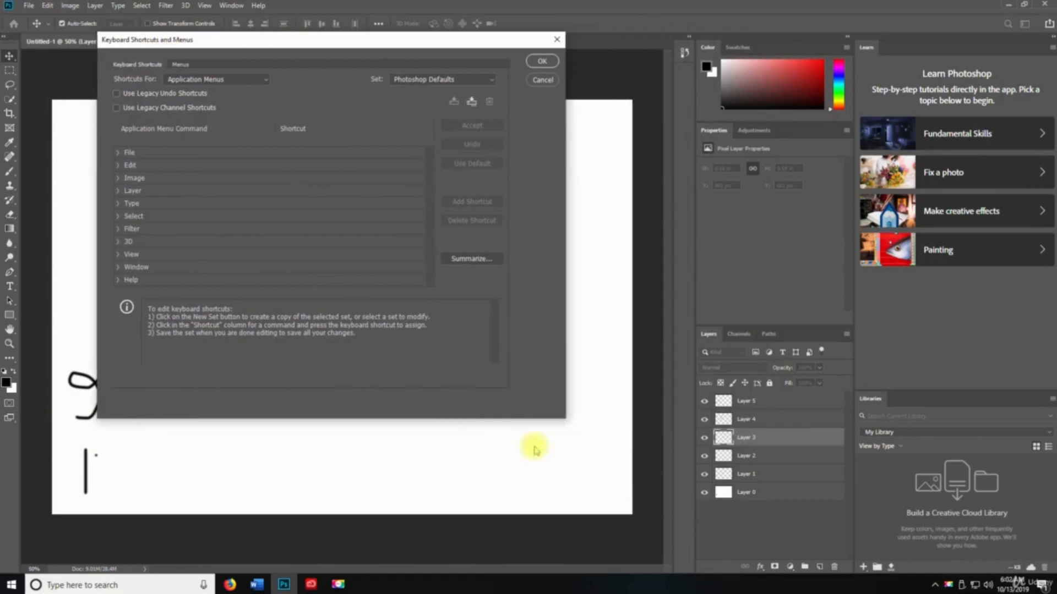
left_click_drag(567, 416, 871, 528)
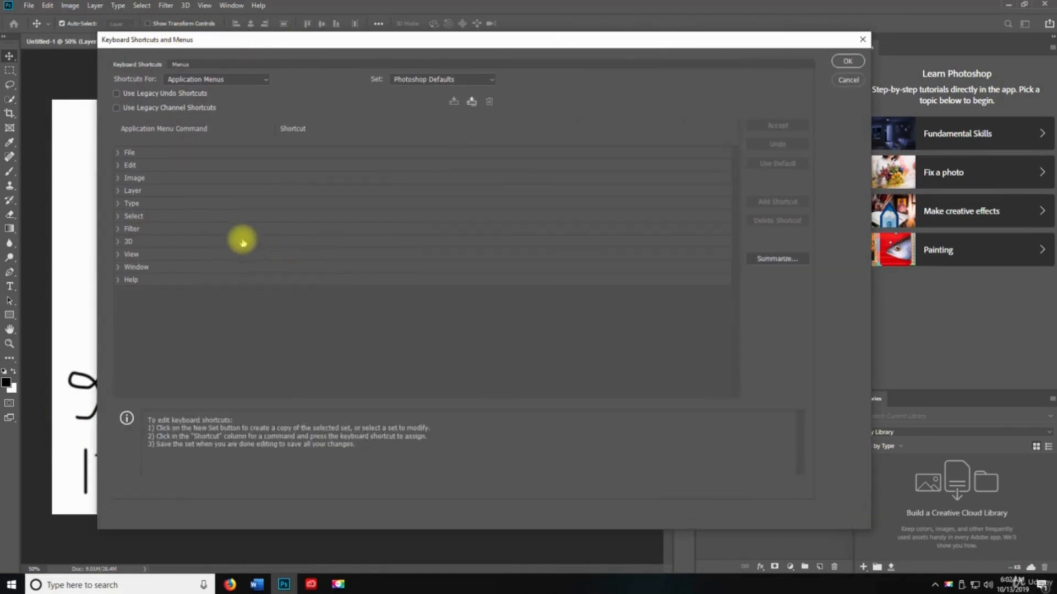
Review the keyboard shortcuts assigned to the File commands, and leave the shortcut settings without changes.
left_click(118, 154)
scroll(302, 278, "down", 2)
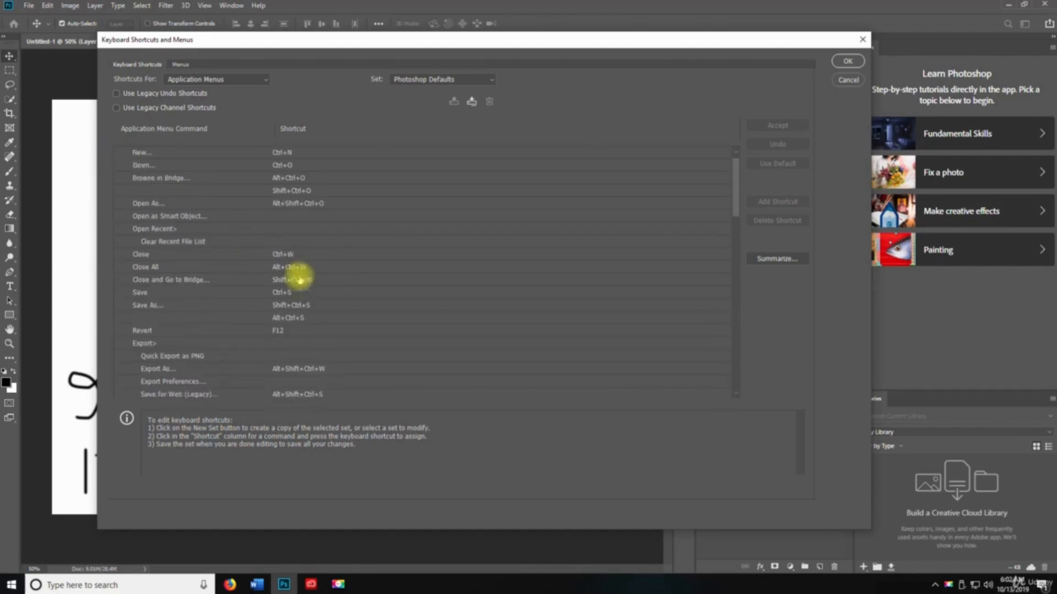
scroll(302, 278, "up", 2)
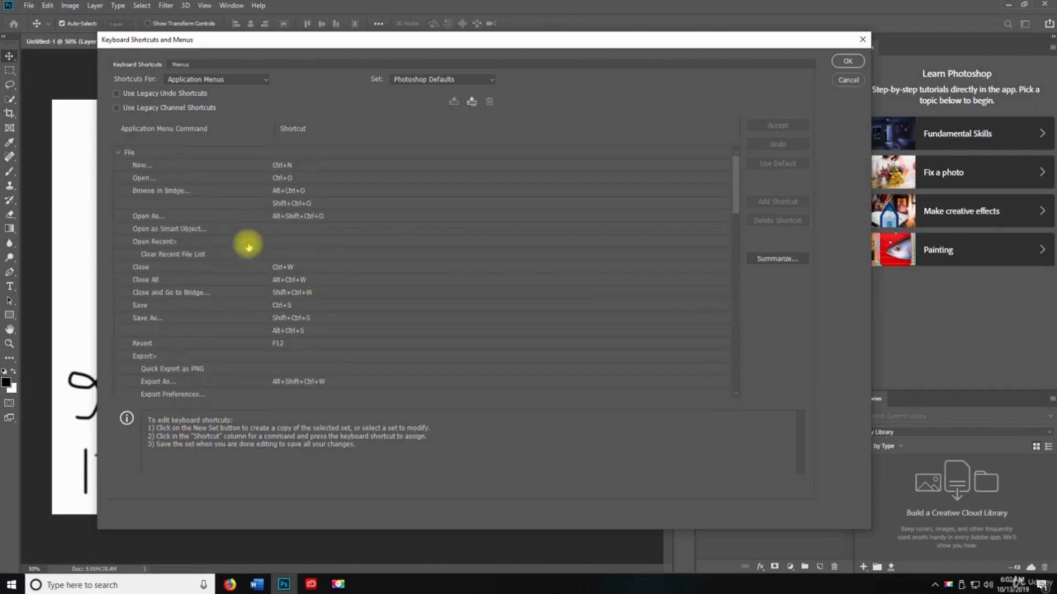
left_click(116, 152)
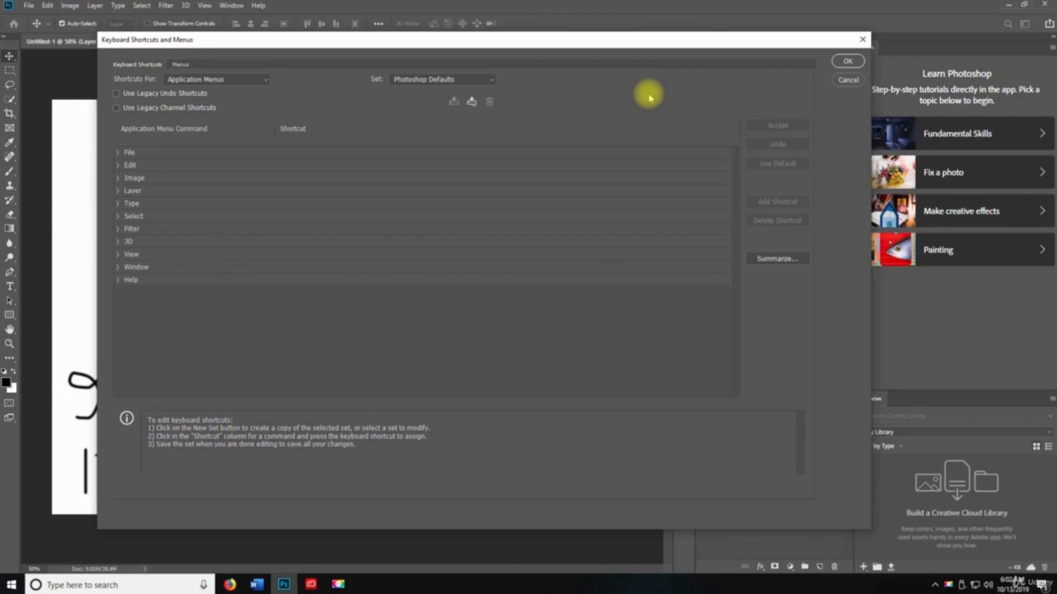
left_click(842, 81)
View the visibility and color customization settings for application menus, and leave them without changes.
left_click(47, 6)
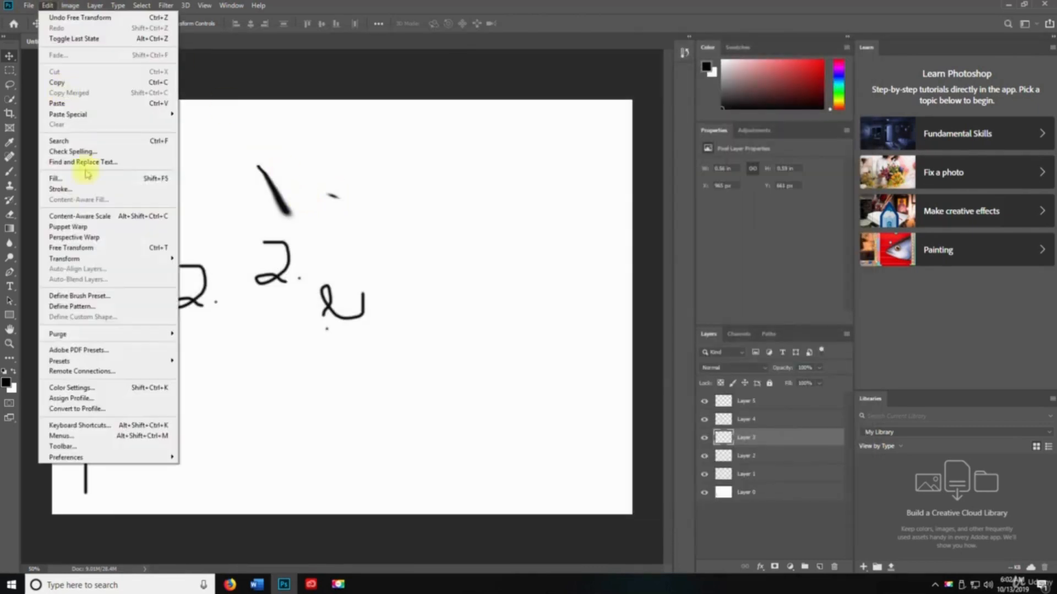
mouse_move(56, 458)
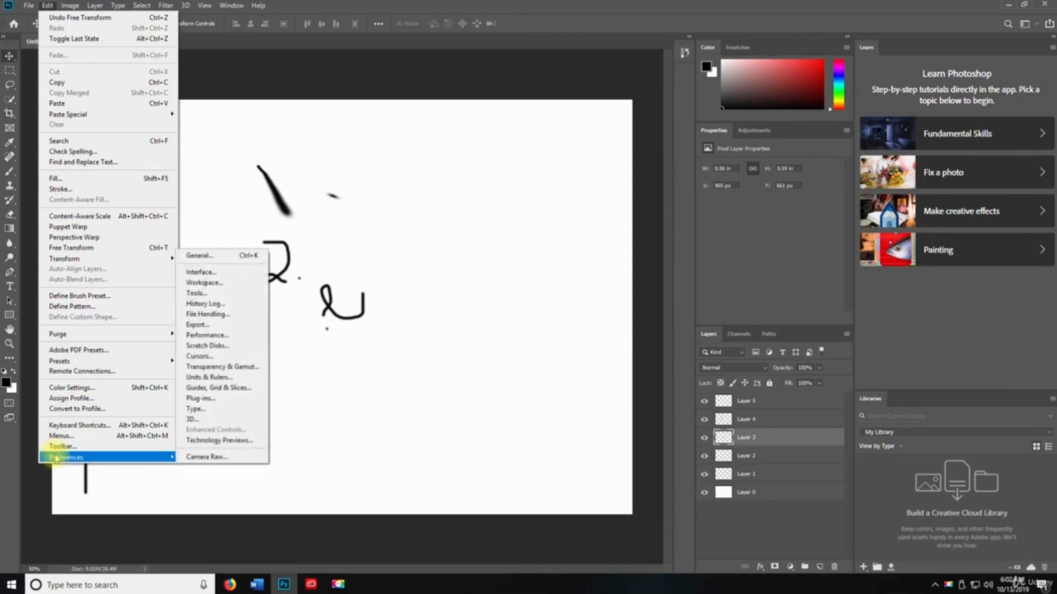
left_click(65, 435)
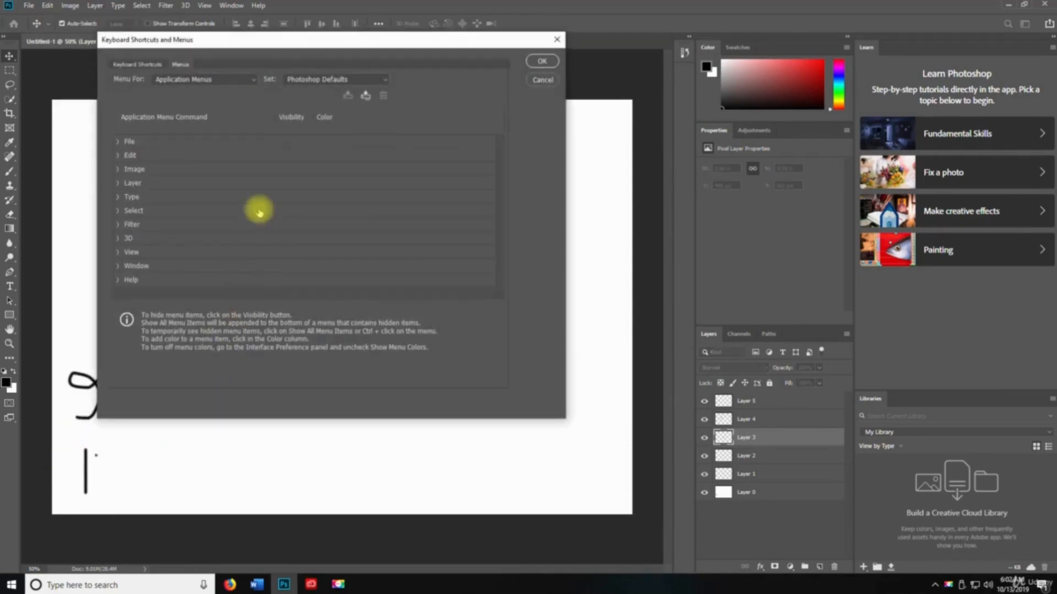
left_click(541, 81)
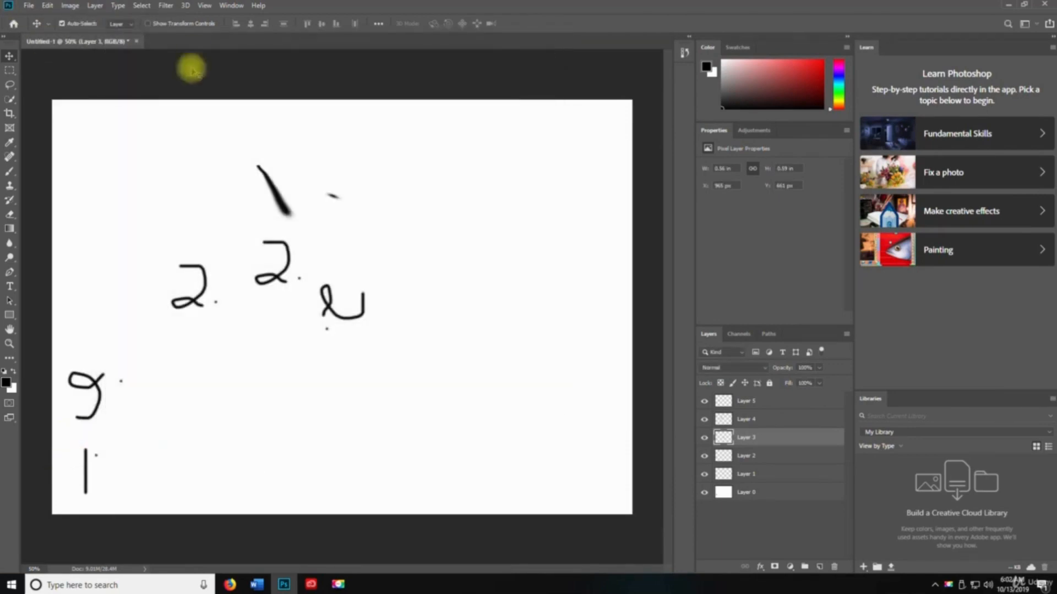
Look through the tool groups in the toolbar customization settings, and leave them without changes.
left_click(47, 6)
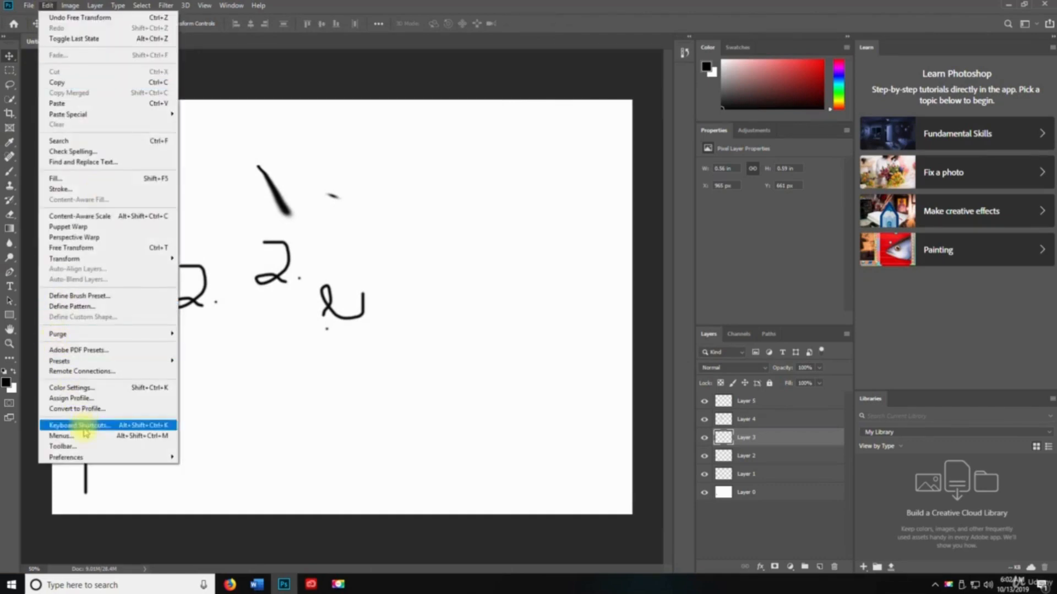
left_click(86, 446)
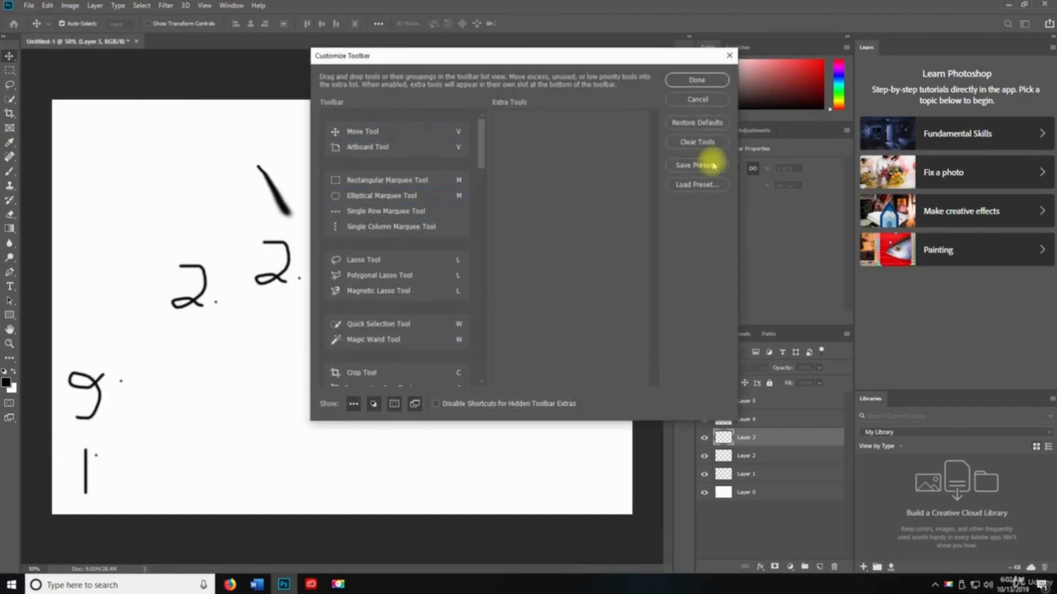
scroll(390, 237, "down", 1)
scroll(385, 198, "up", 1)
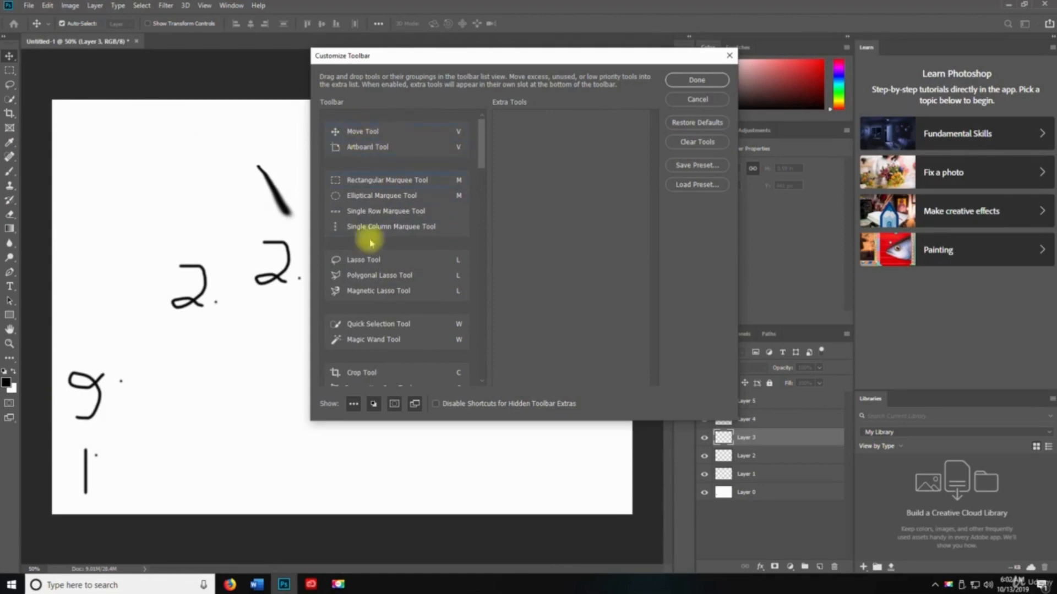
scroll(364, 341, "down", 1)
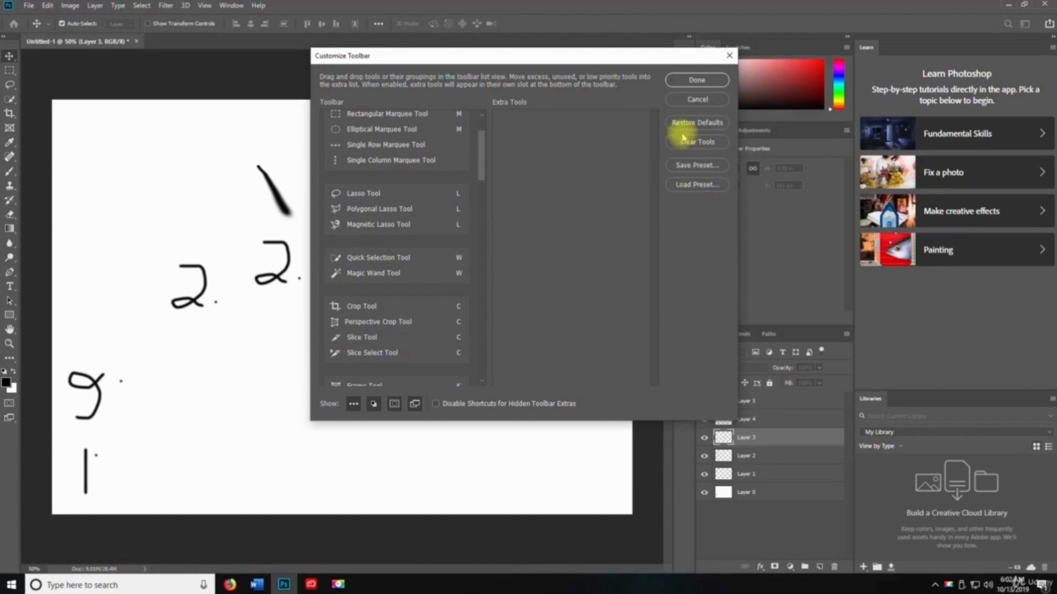
left_click(730, 58)
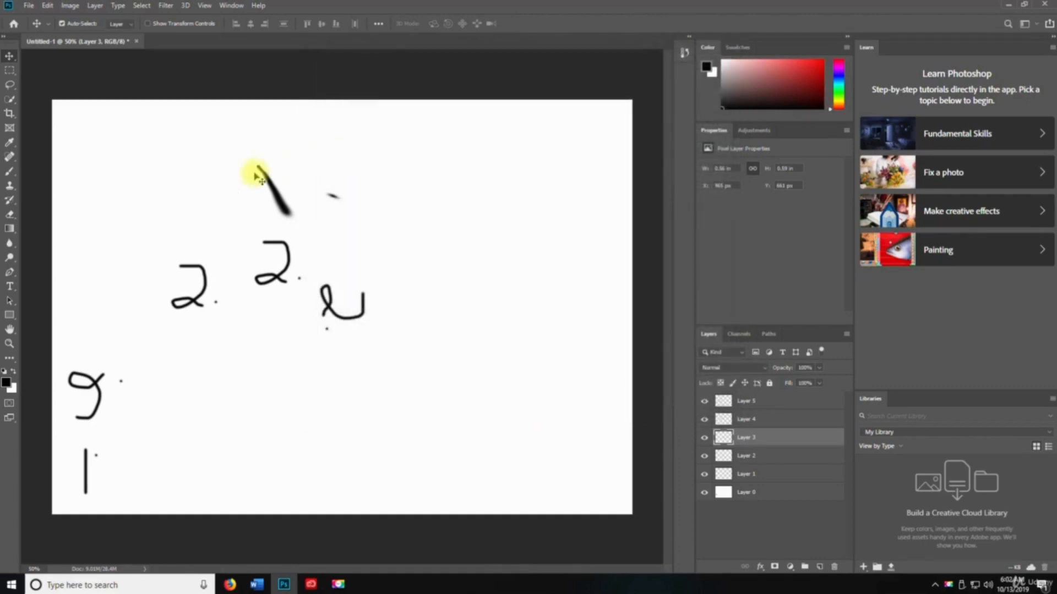
Open the Preferences, review the General settings, and try the darkest color theme in the Interface settings.
left_click(46, 5)
mouse_move(82, 458)
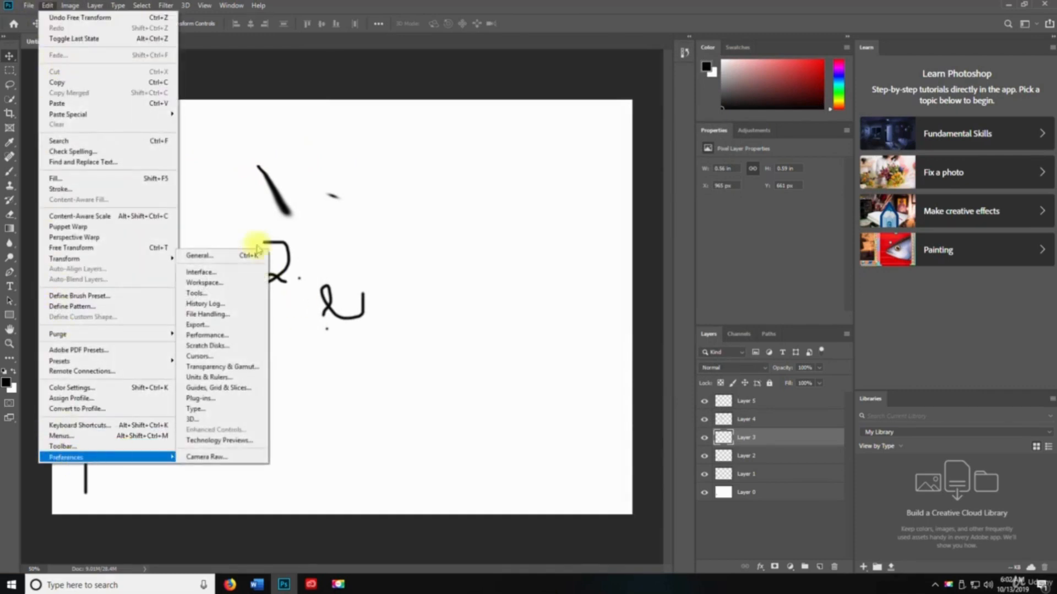
left_click(198, 257)
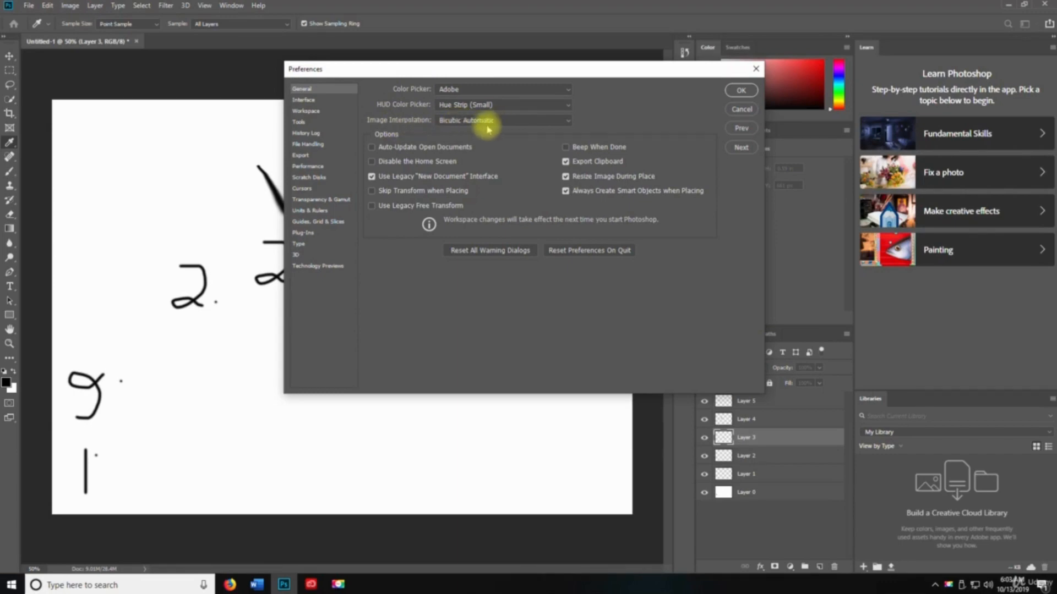
left_click(330, 100)
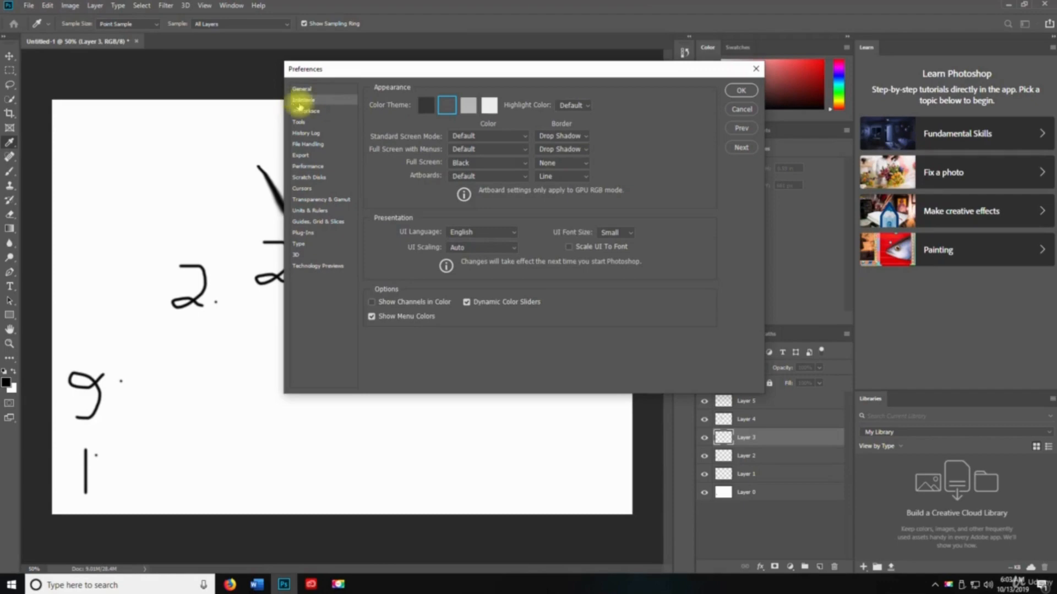
left_click(425, 106)
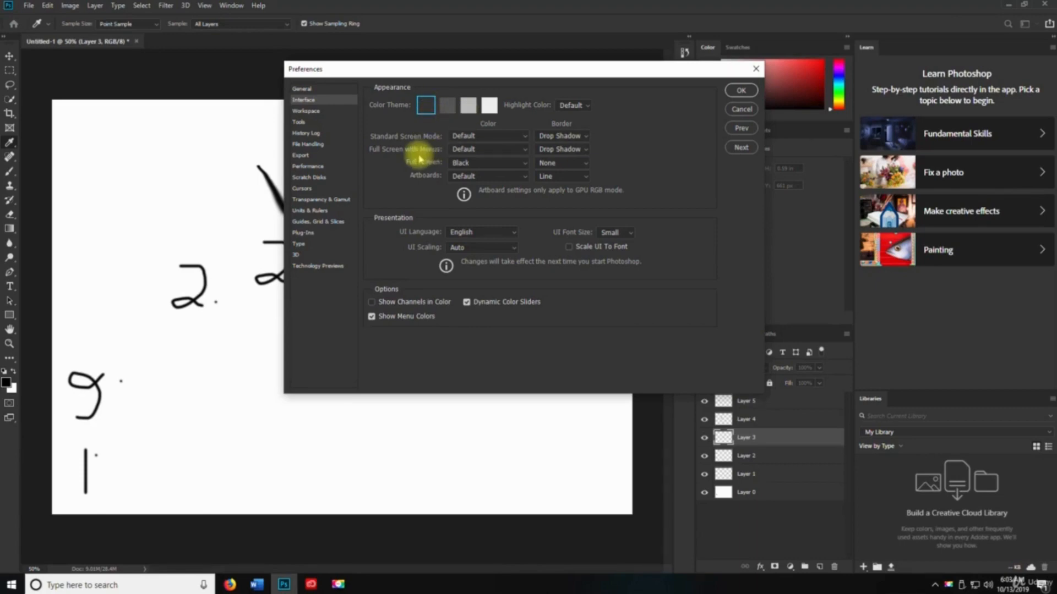
Review the Workspace, Tools, History Log and File Handling preferences.
left_click(307, 112)
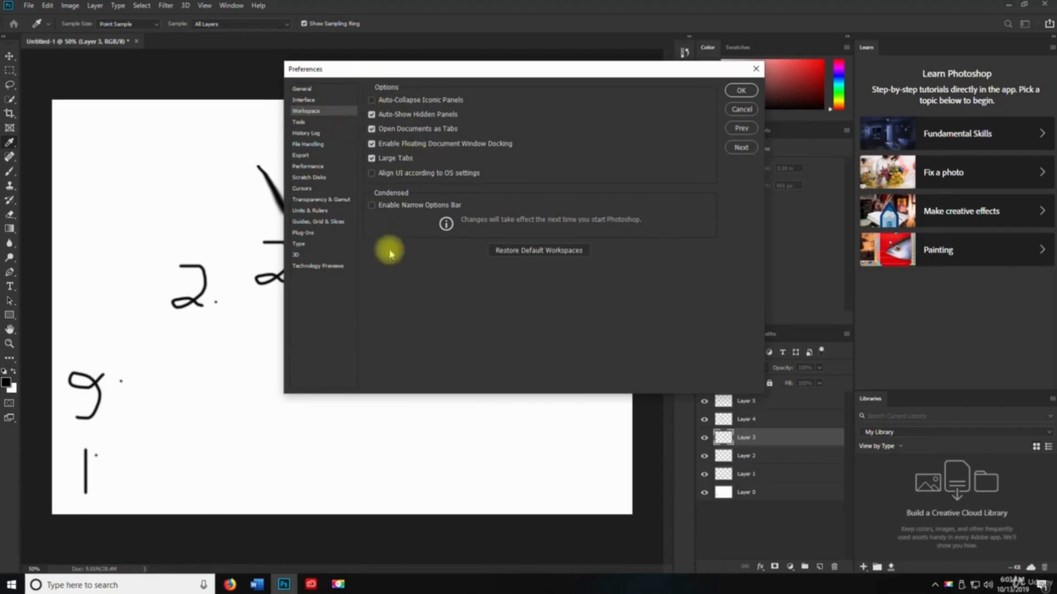
left_click(313, 124)
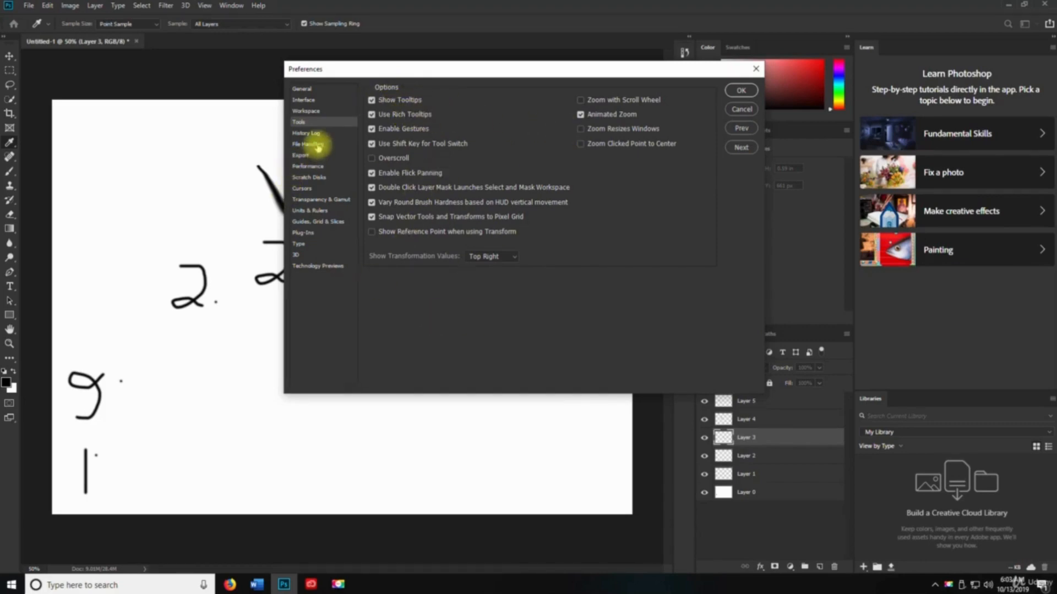
left_click(316, 133)
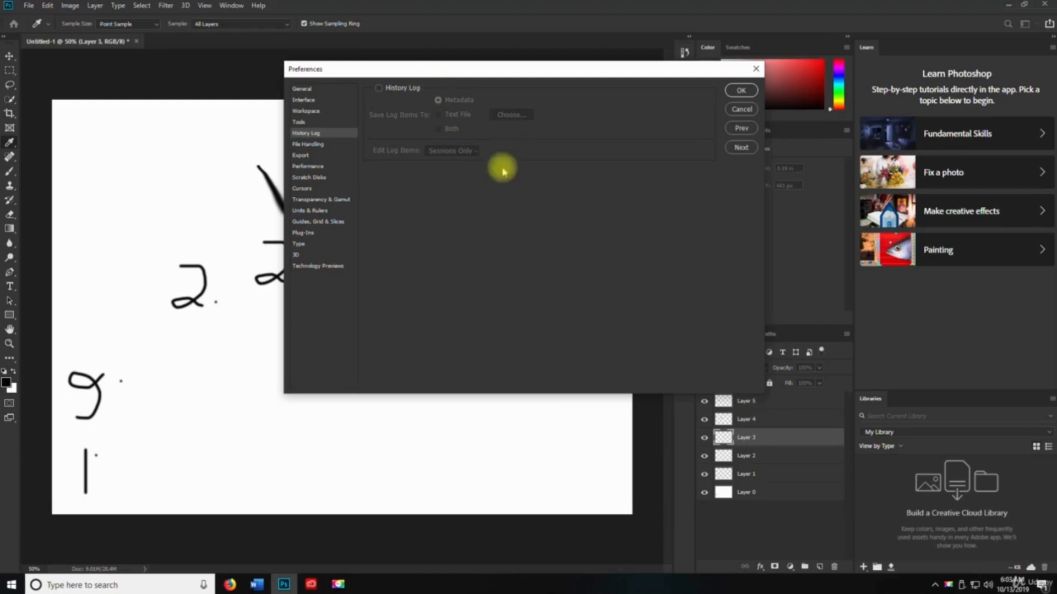
left_click(322, 145)
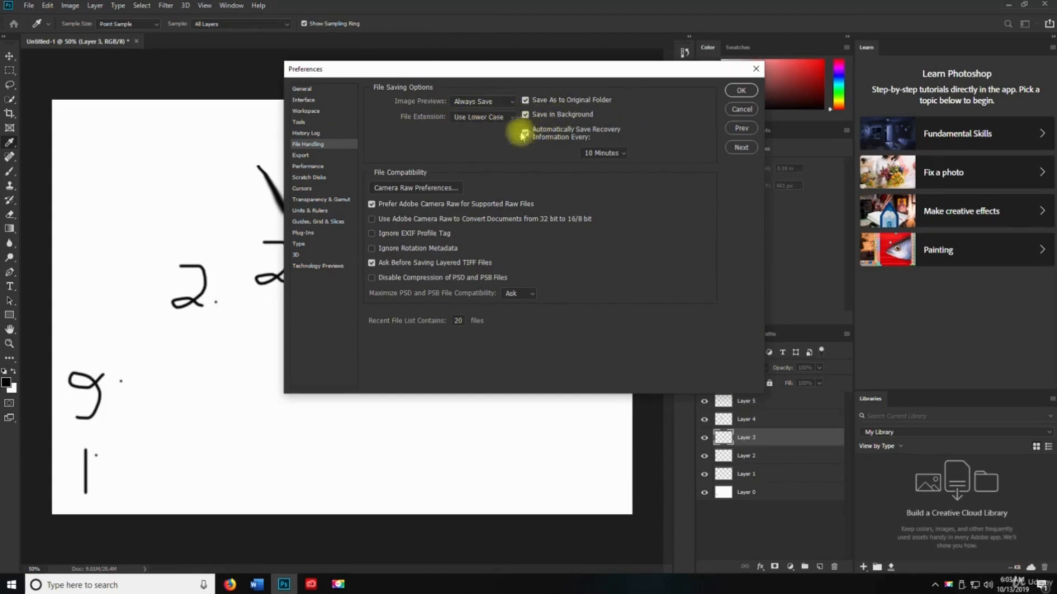
Review the Export preferences and the available quick export formats, keeping PNG.
left_click(302, 156)
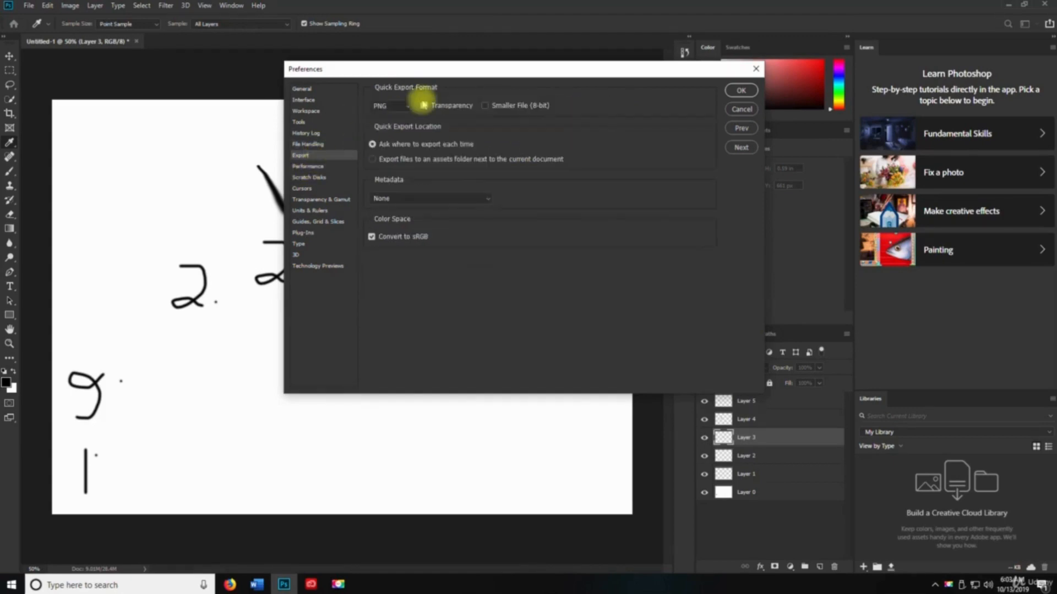
left_click(383, 107)
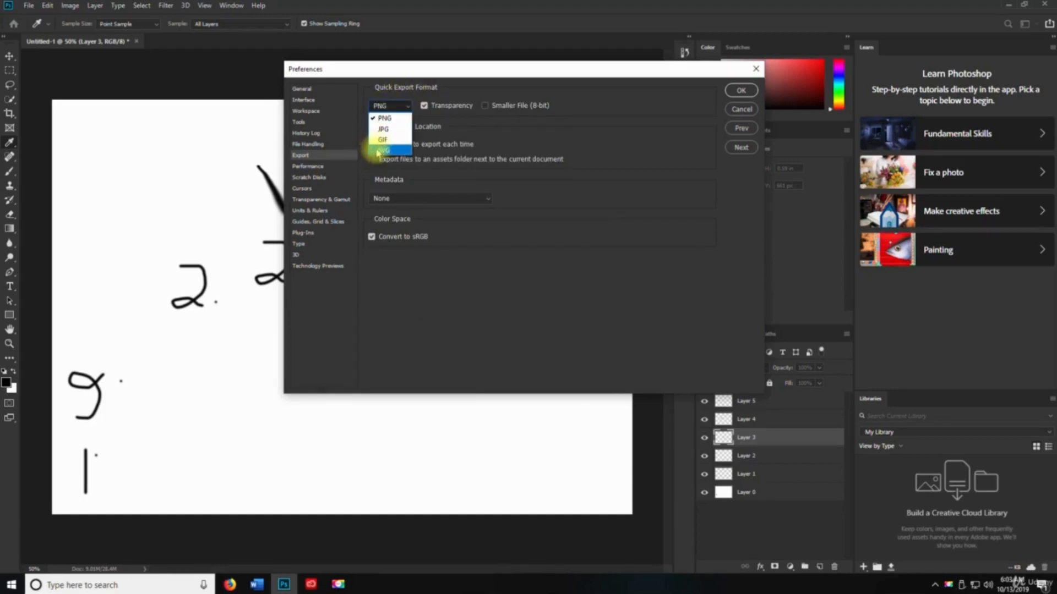
left_click(561, 141)
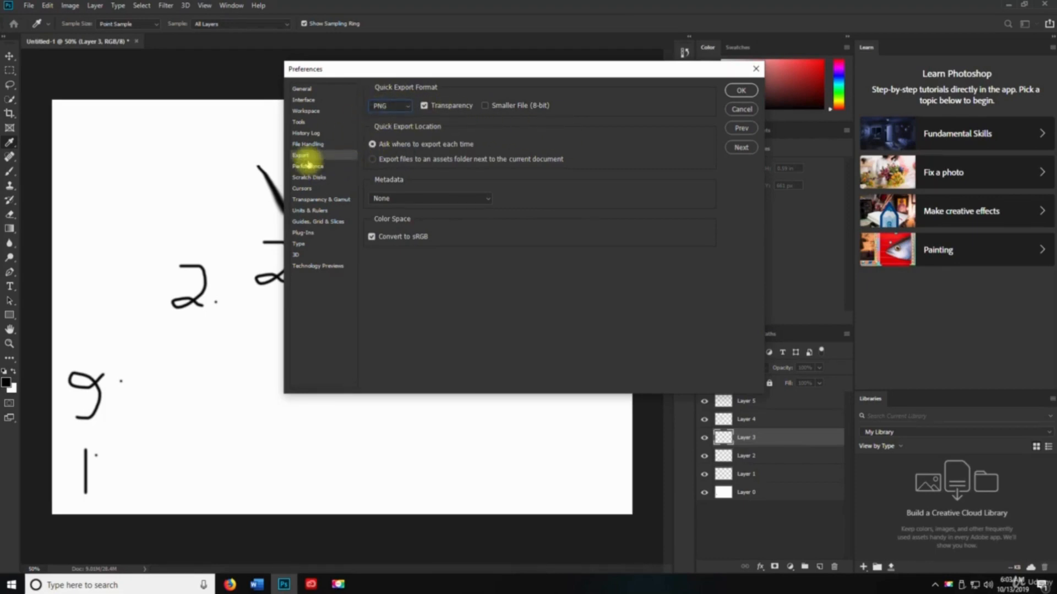
left_click(383, 110)
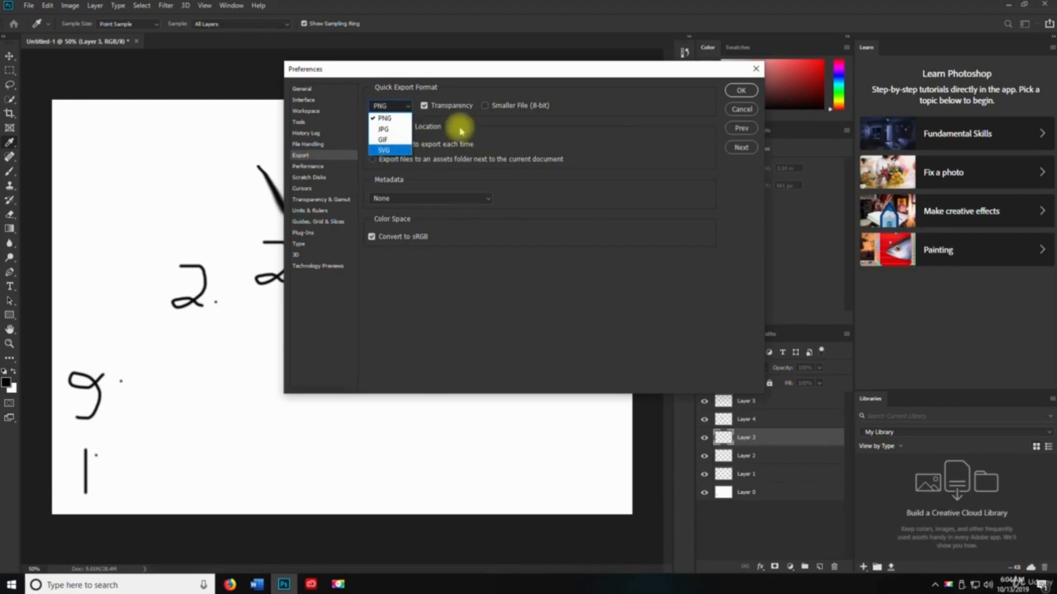
left_click(387, 108)
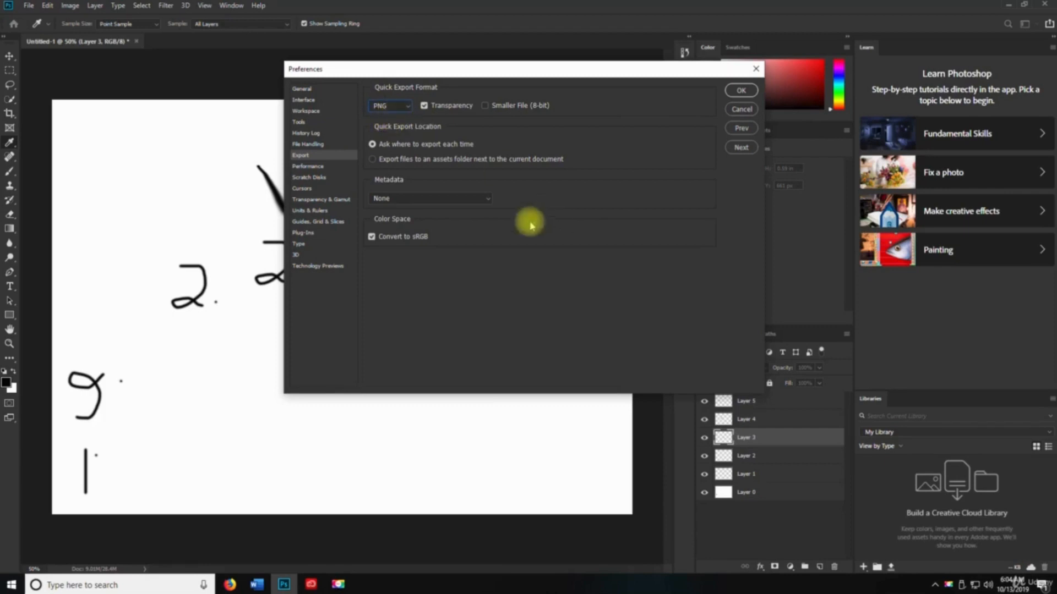
Review the Performance, Scratch Disks, Cursors, Transparency & Gamut, and Units & Rulers preferences.
left_click(309, 166)
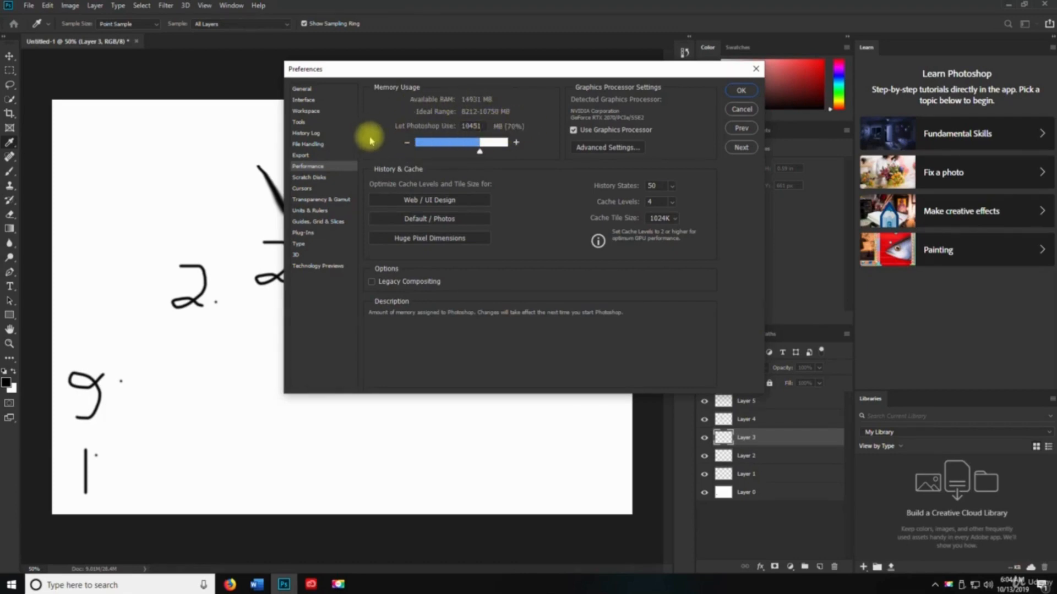
left_click(313, 177)
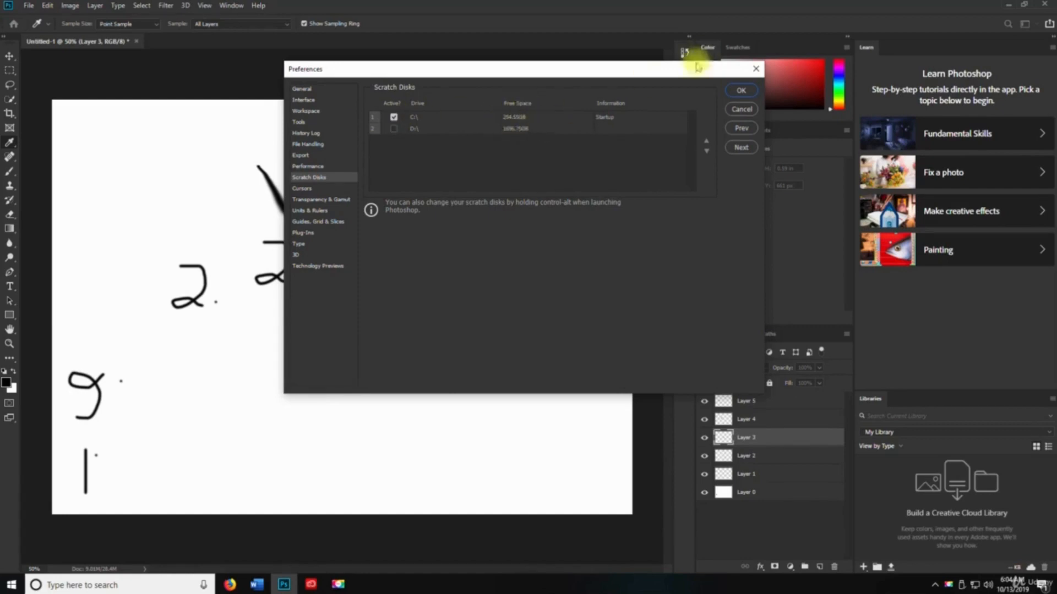
left_click(304, 189)
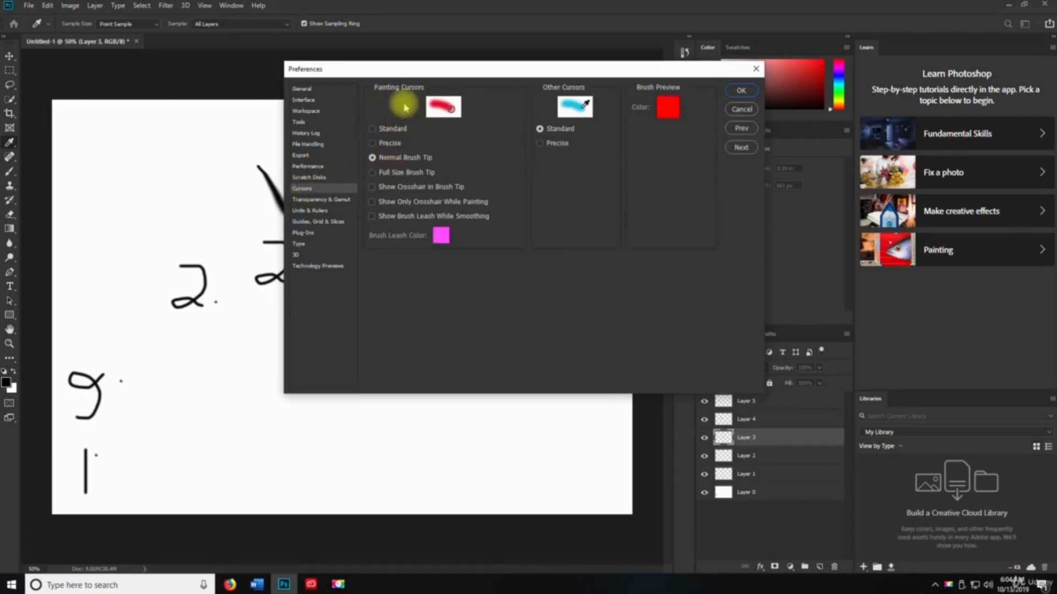
left_click(317, 199)
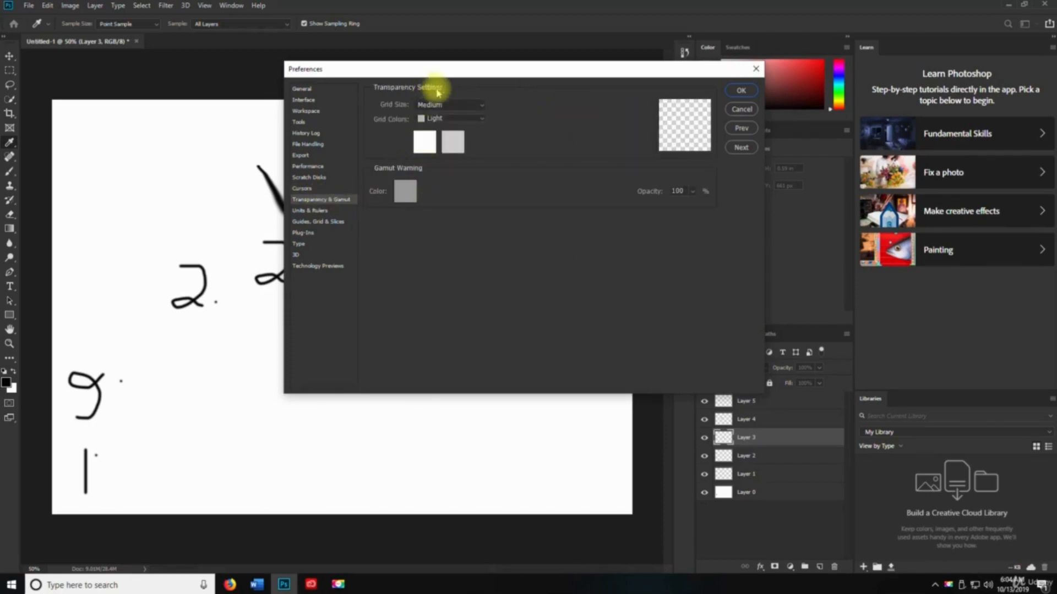
left_click(317, 215)
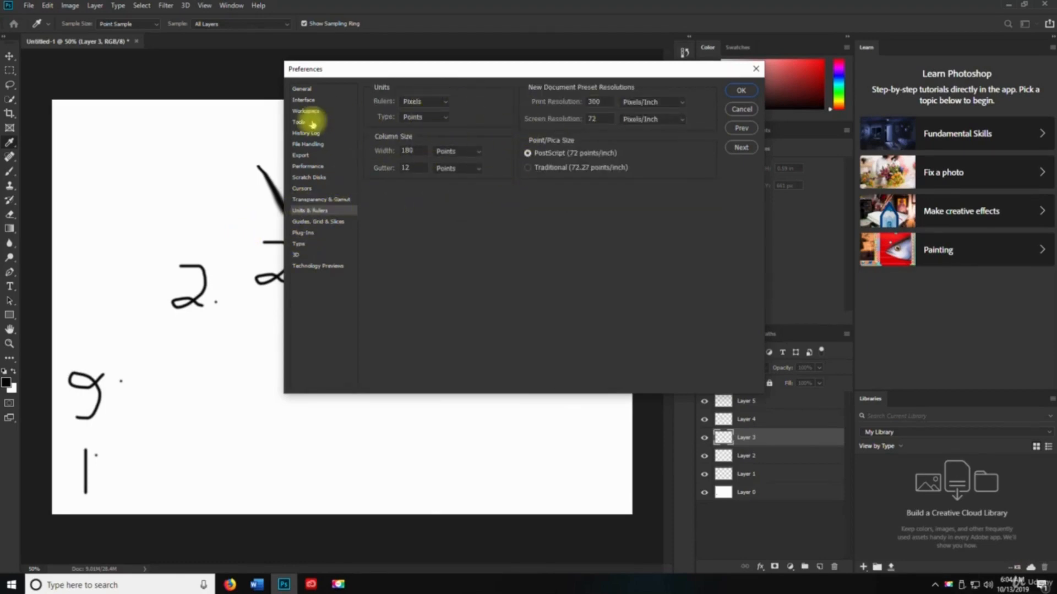
Review the preferences from Guides, Grid & Slices through Technology Previews, and leave the Preferences without saving changes.
left_click(325, 221)
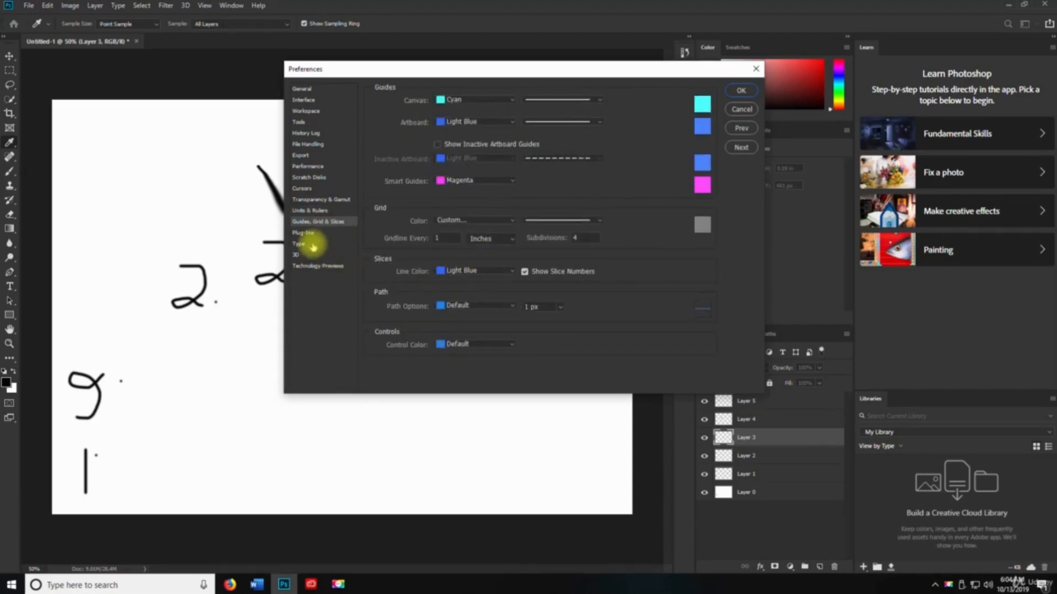
left_click(308, 233)
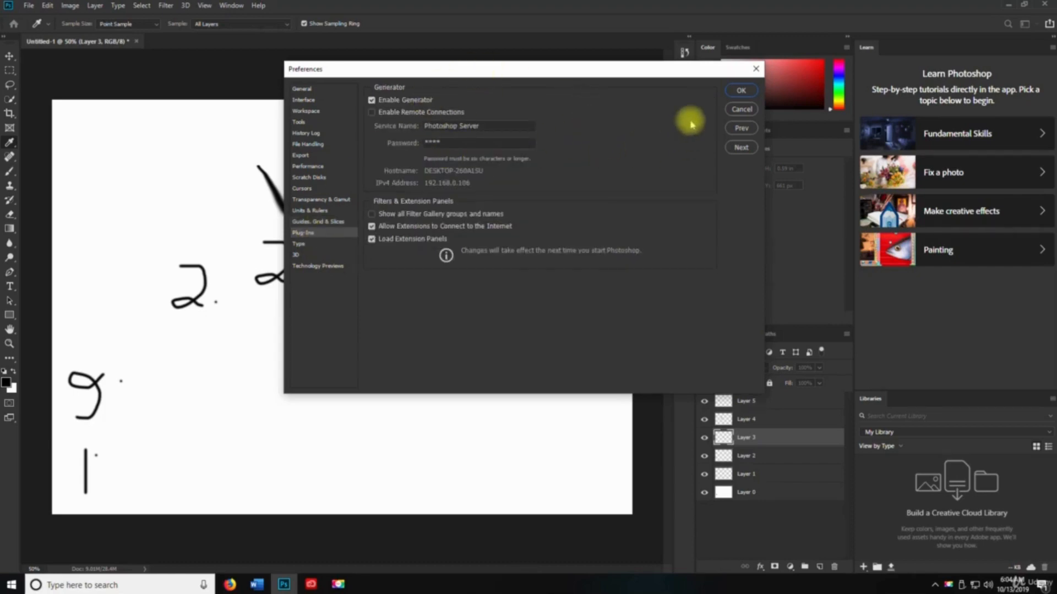
left_click(299, 244)
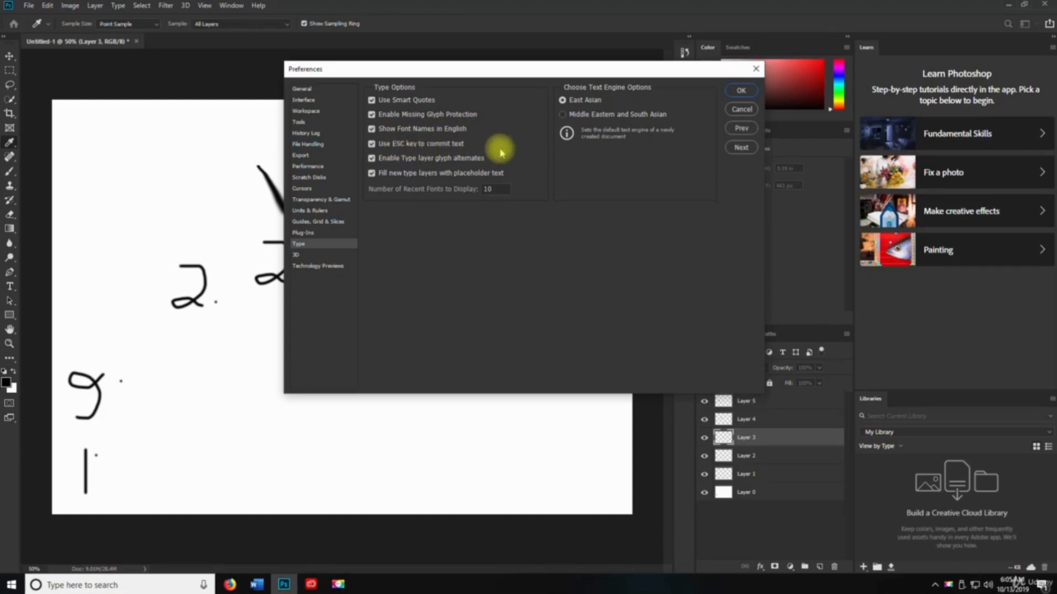
left_click(300, 255)
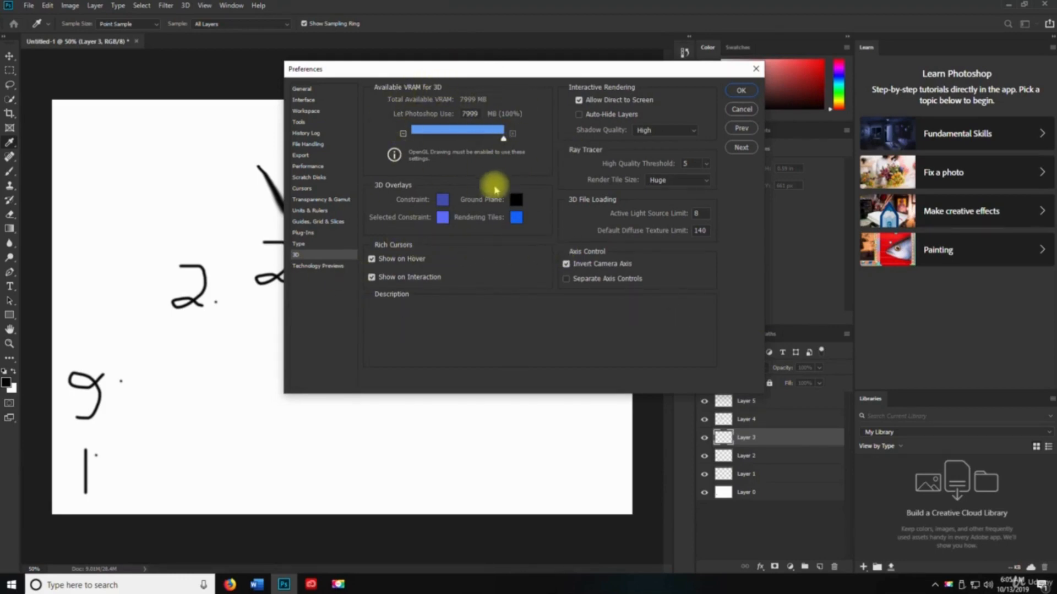
left_click(333, 268)
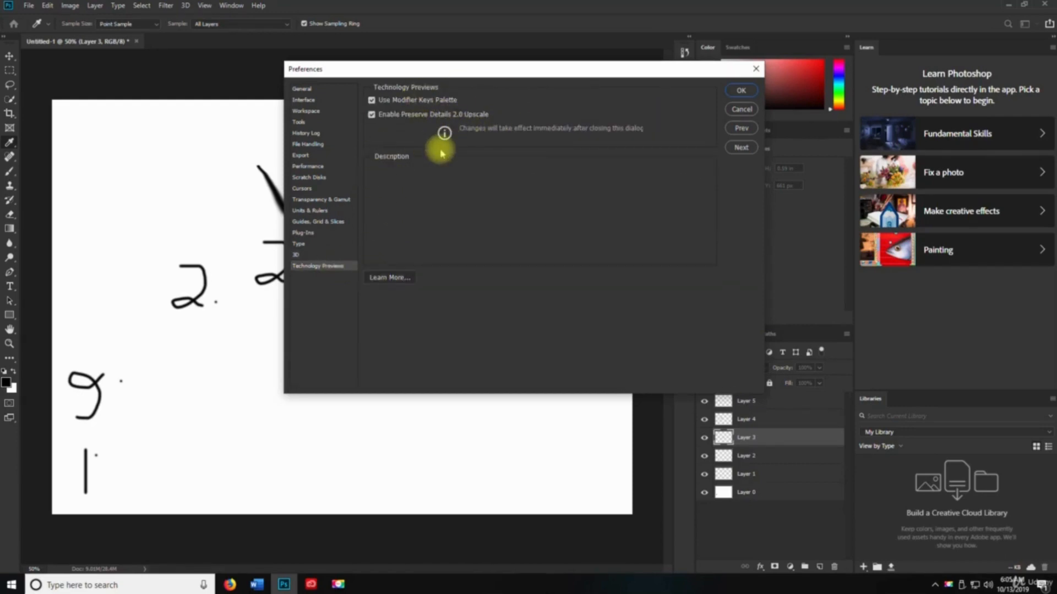
left_click(755, 70)
With the Move tool active, show the rulers and place a horizontal guide along the canvas's top edge.
key("v")
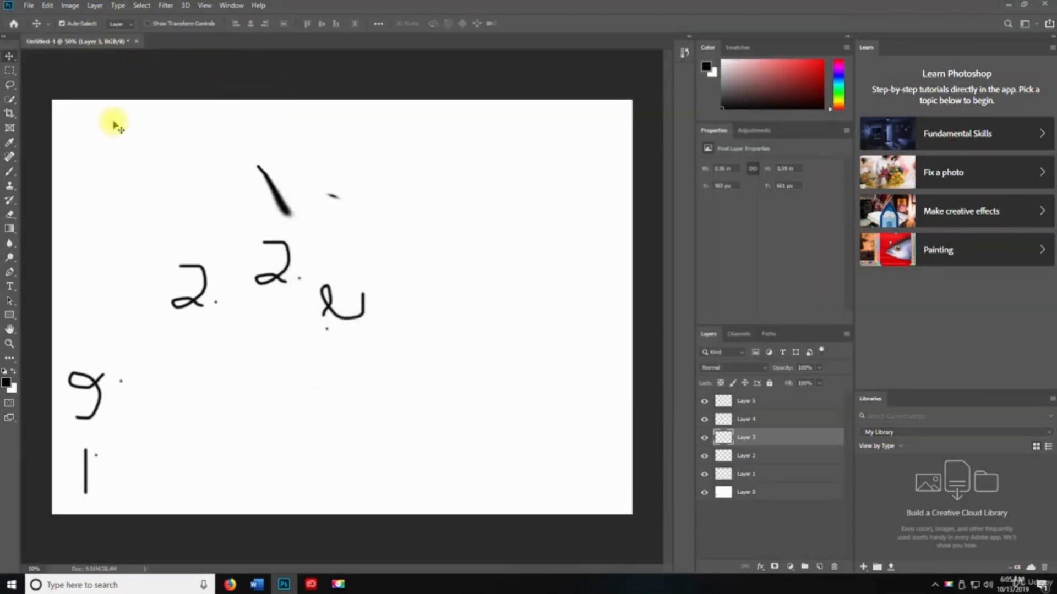
key("ctrl+r")
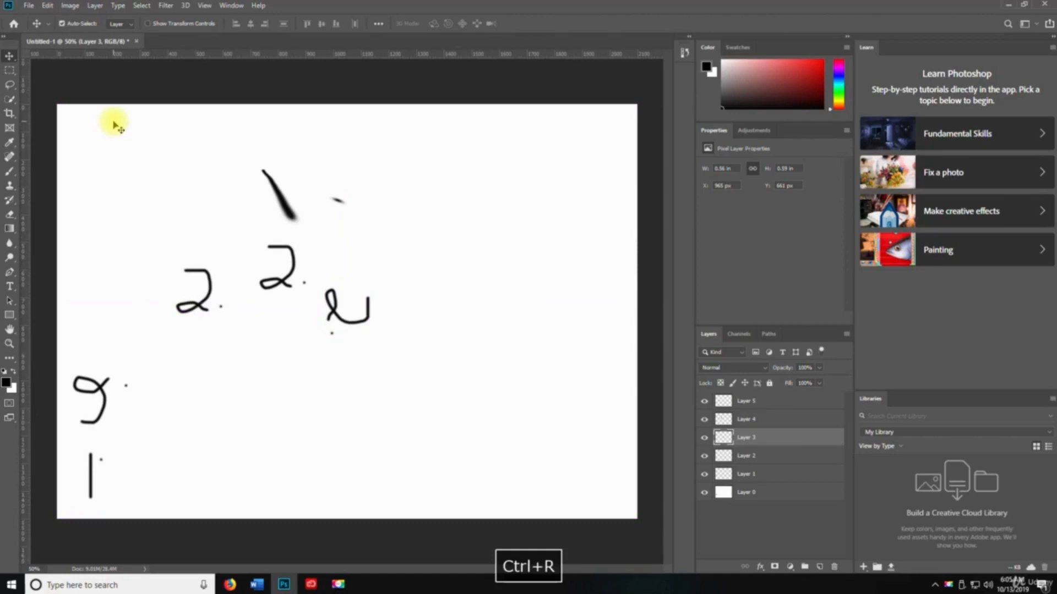
left_click_drag(117, 53, 128, 106)
Switch the ruler units through inches, centimeters, millimeters, points, picas and percent, and return them to pixels.
right_click(149, 54)
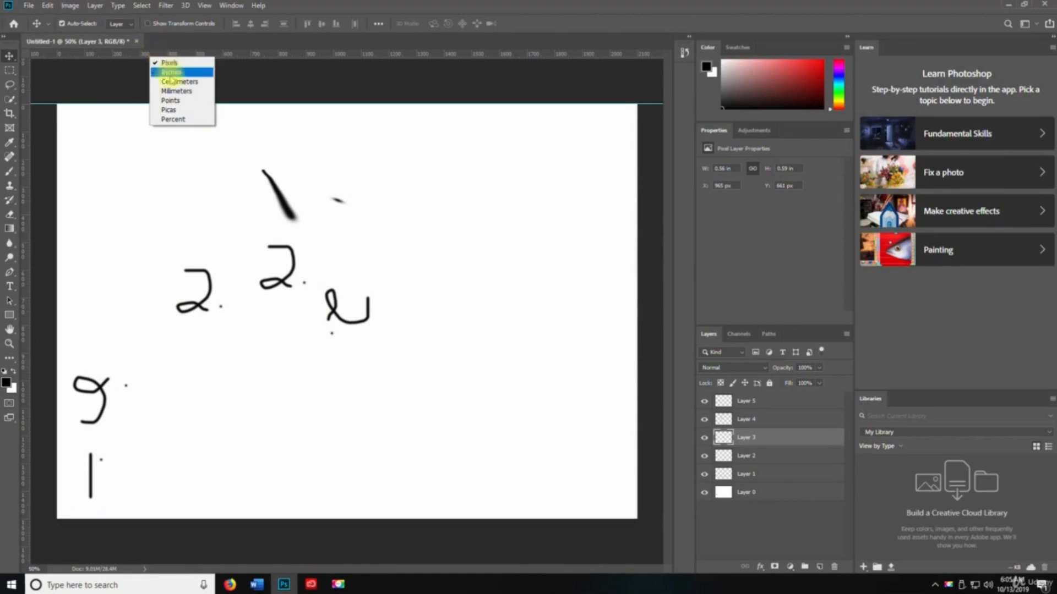
left_click(172, 72)
right_click(174, 53)
left_click(197, 78)
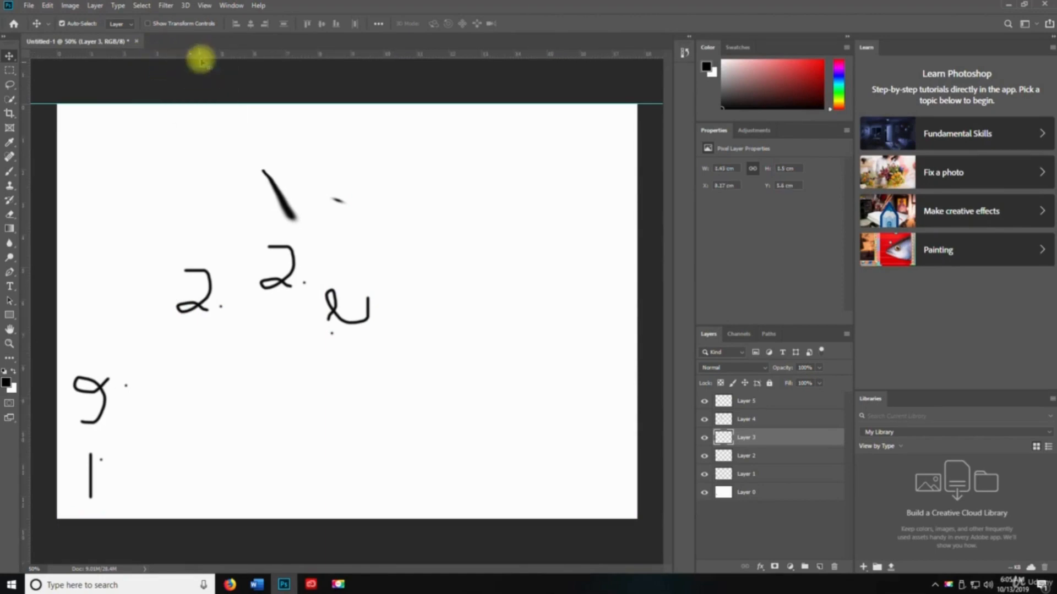
right_click(203, 55)
left_click(212, 90)
right_click(213, 58)
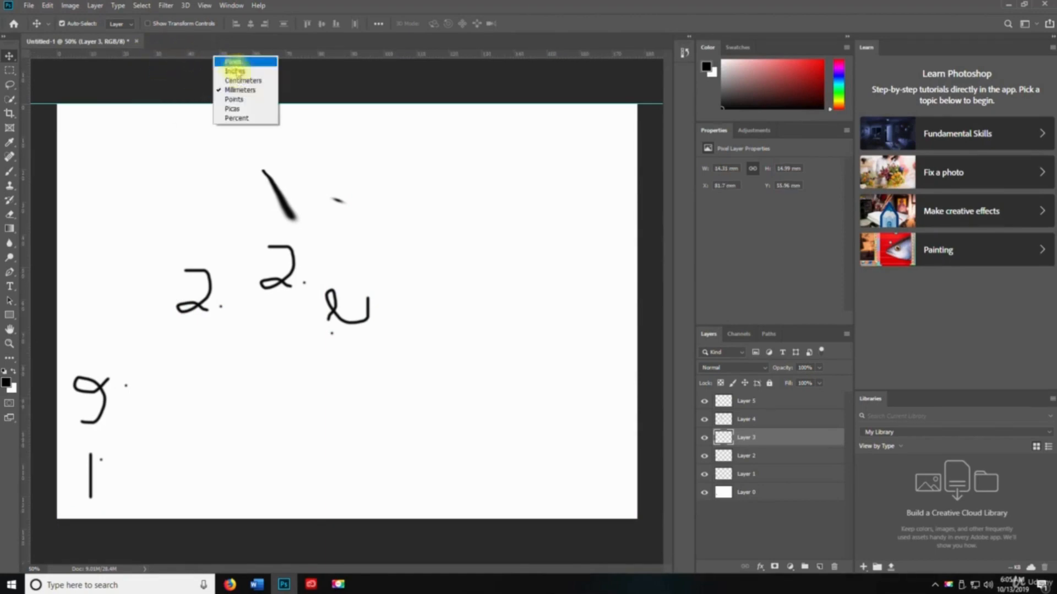
left_click(243, 101)
right_click(250, 59)
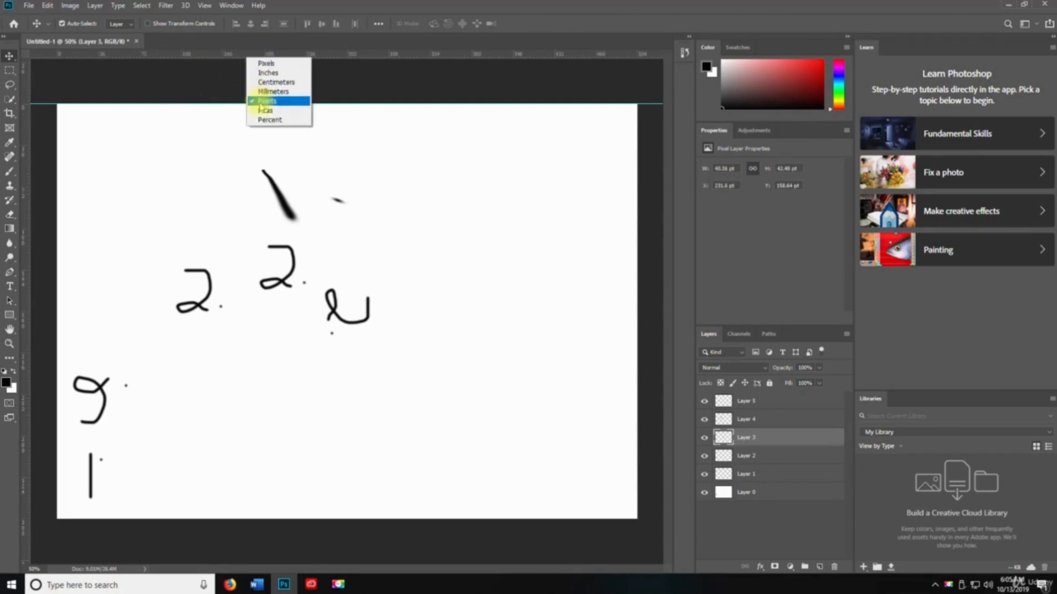
left_click(262, 111)
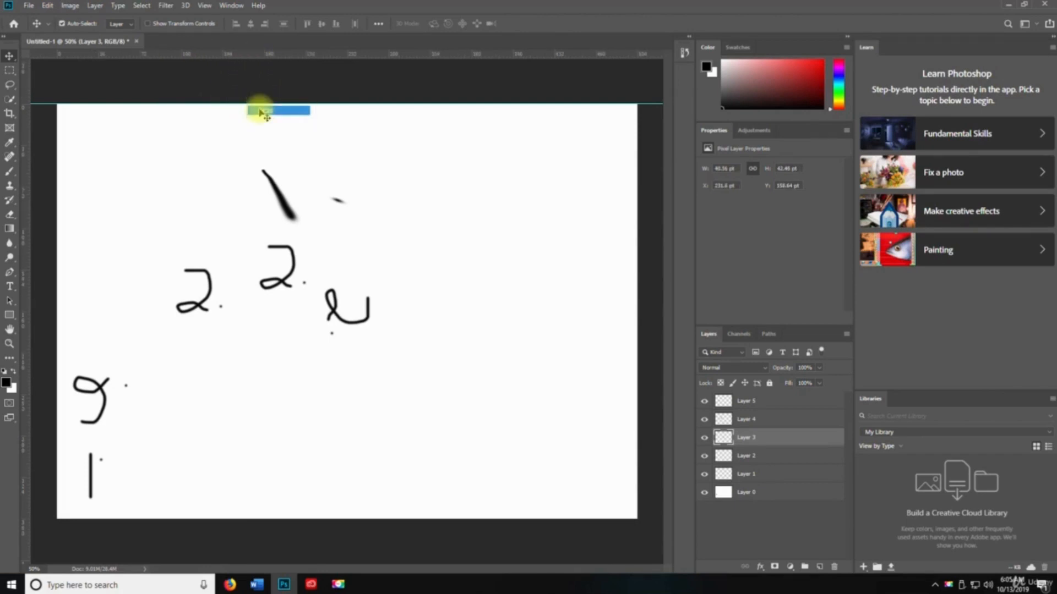
right_click(271, 58)
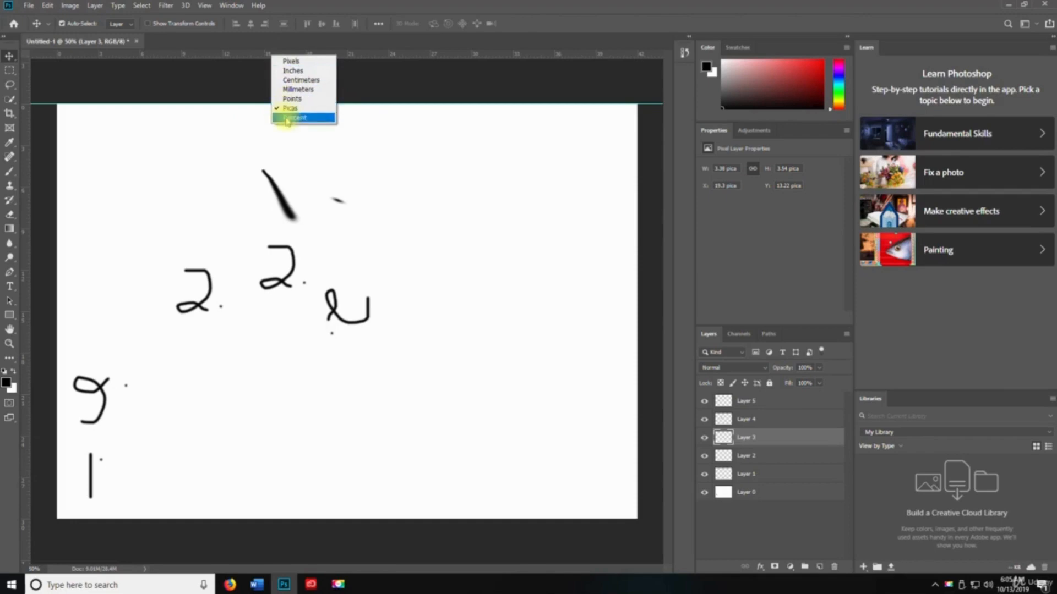
left_click(294, 116)
right_click(276, 58)
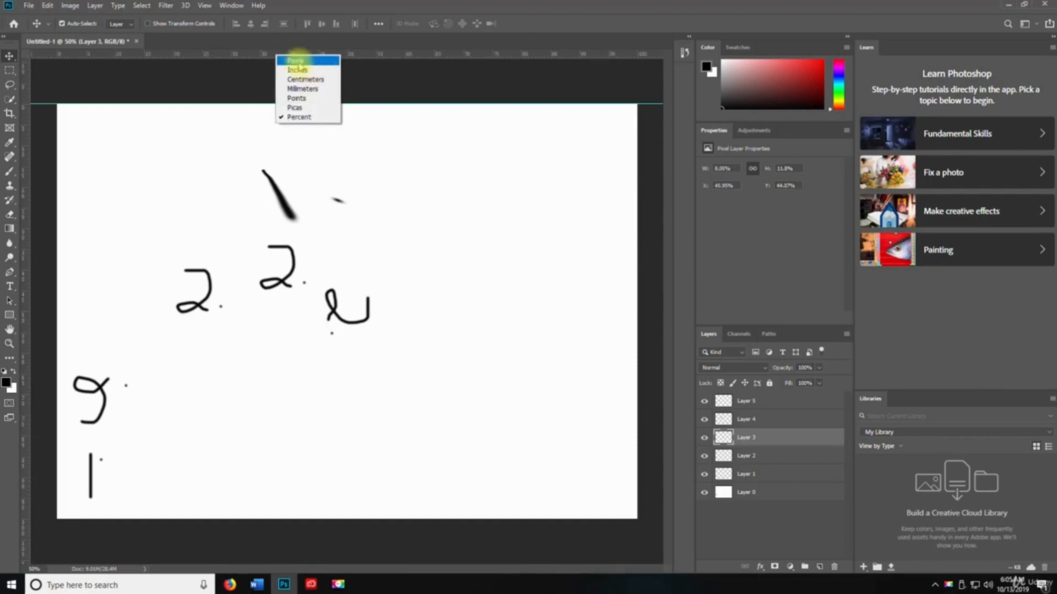
left_click(292, 63)
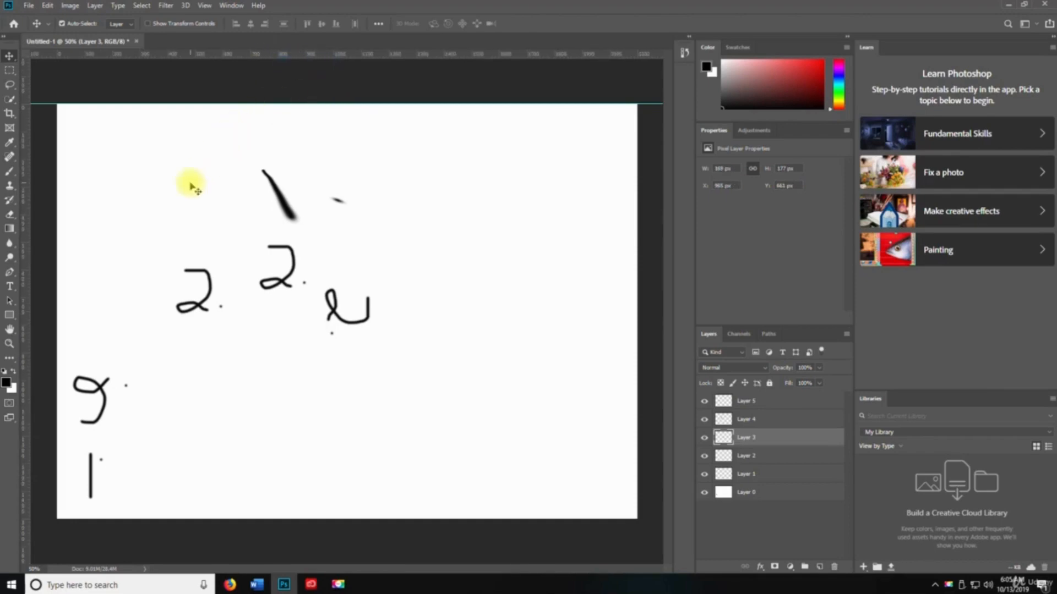
Place vertical guides along the canvas's left and right edges and a horizontal guide along its bottom edge.
left_click_drag(31, 181, 640, 216)
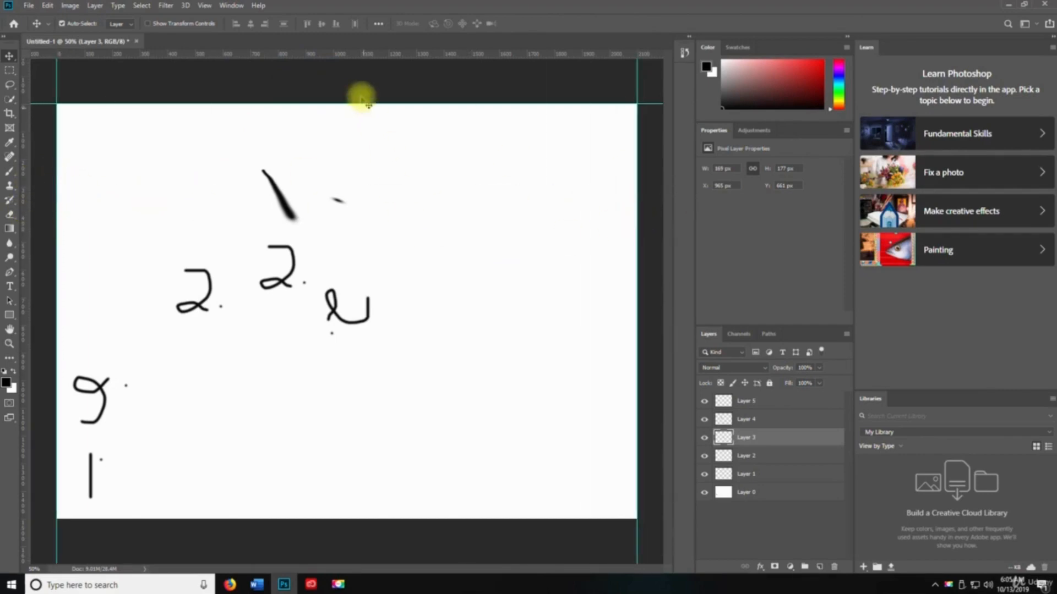
left_click_drag(351, 53, 350, 518)
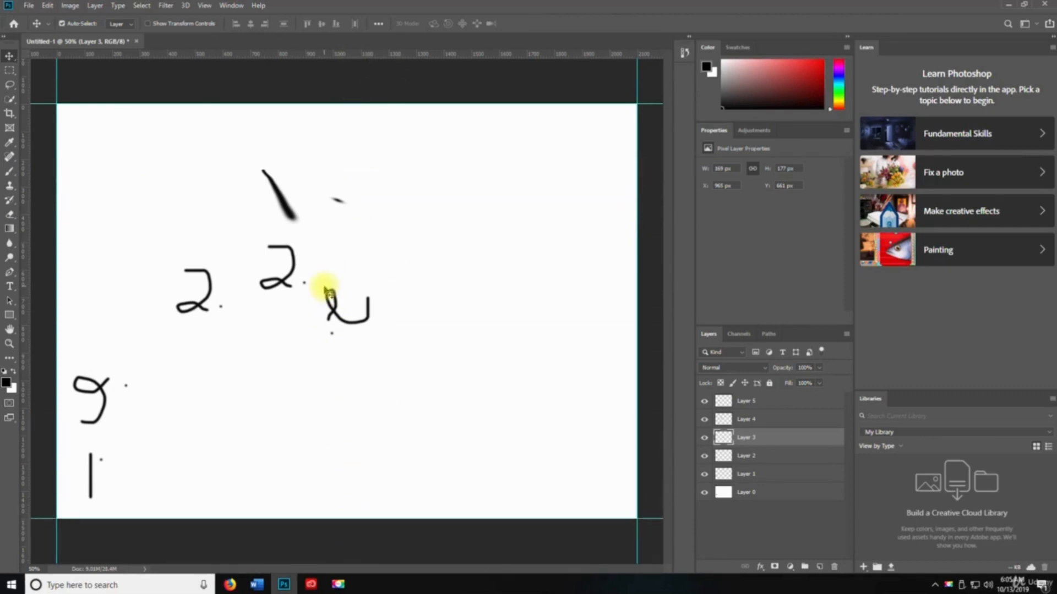